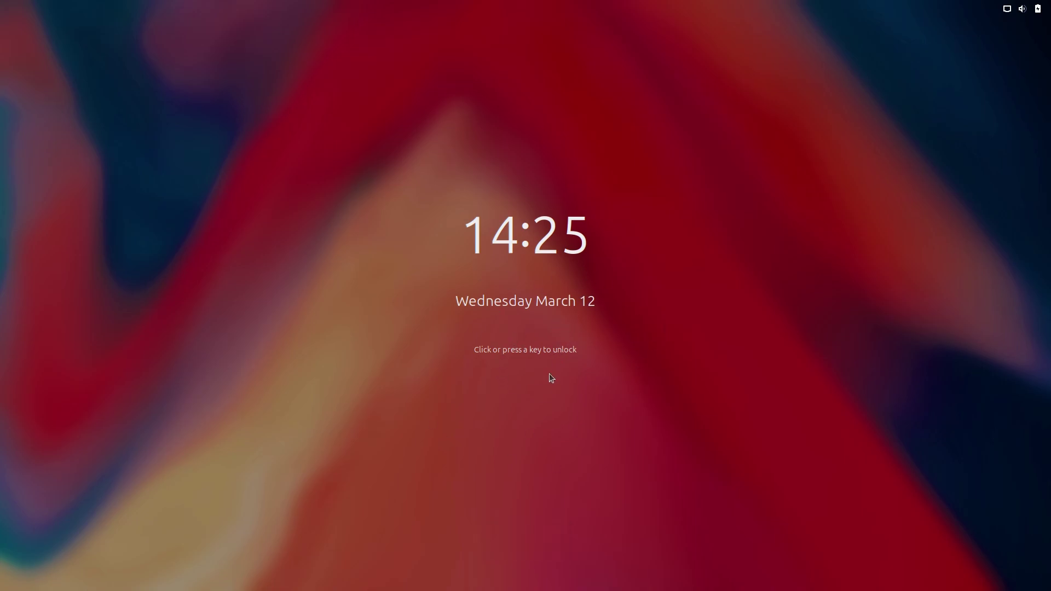
Lift the lock-screen clock curtain to reveal the password field
{"action": "left_click", "coordinate": [548, 376]}
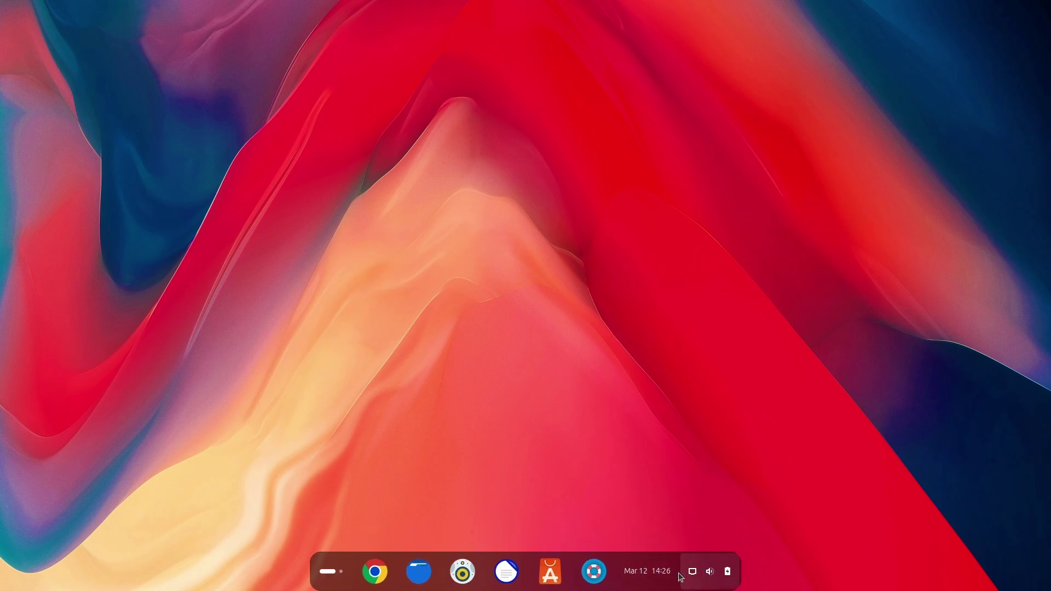
Peek at the app launcher, calendar and Quick Settings popups, then close them
{"action": "left_click", "coordinate": [323, 584]}
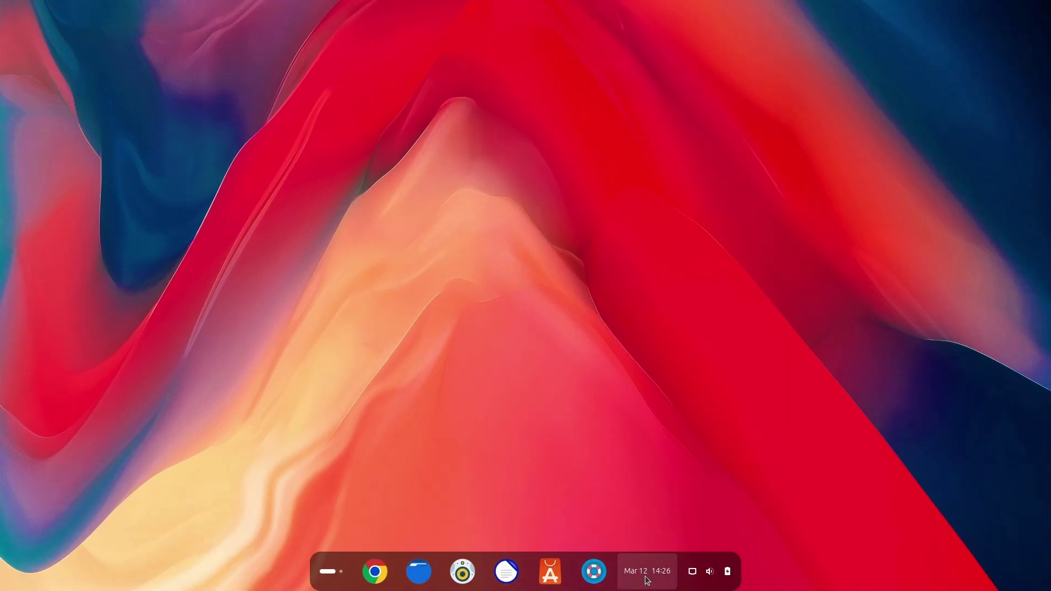
{"action": "left_click", "coordinate": [647, 579]}
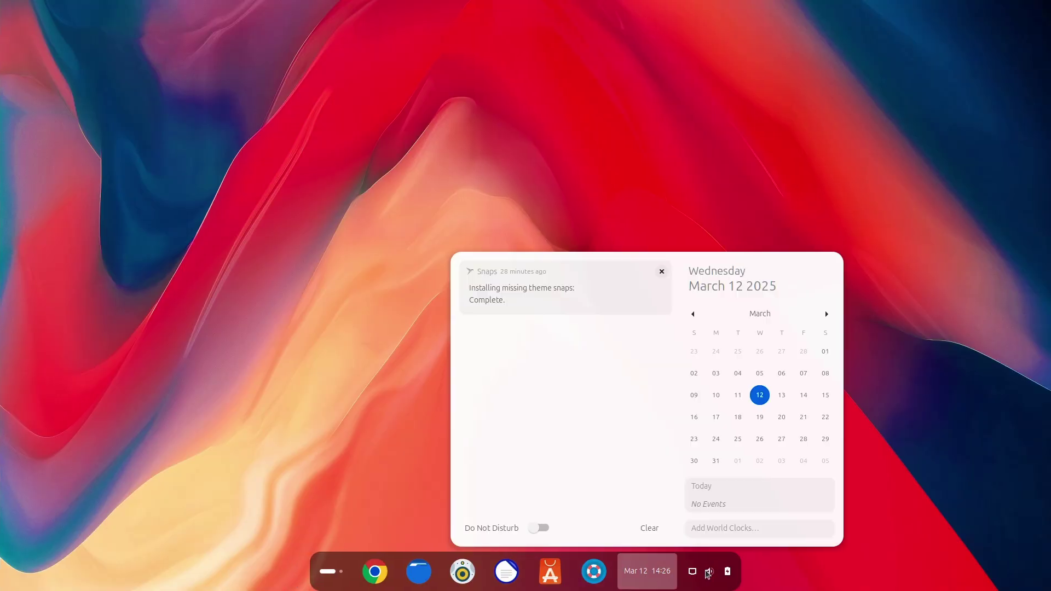
{"action": "left_click", "coordinate": [709, 572]}
{"action": "left_click", "coordinate": [710, 571]}
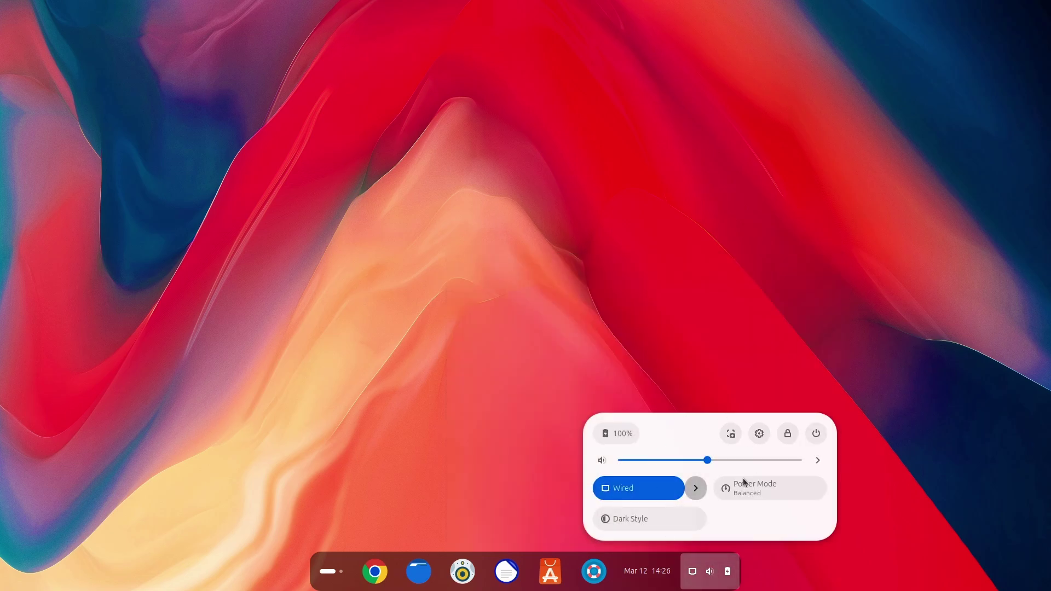
{"action": "left_click", "coordinate": [666, 57]}
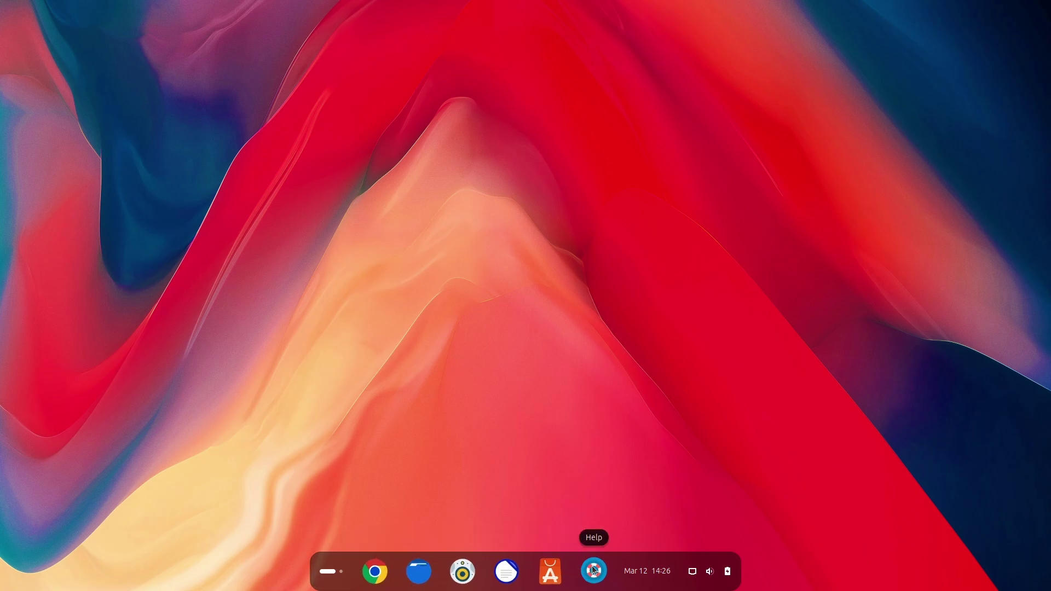
Launch Chrome, go to the GNOME Shell extensions site and list Installed extensions
{"action": "left_click", "coordinate": [382, 578]}
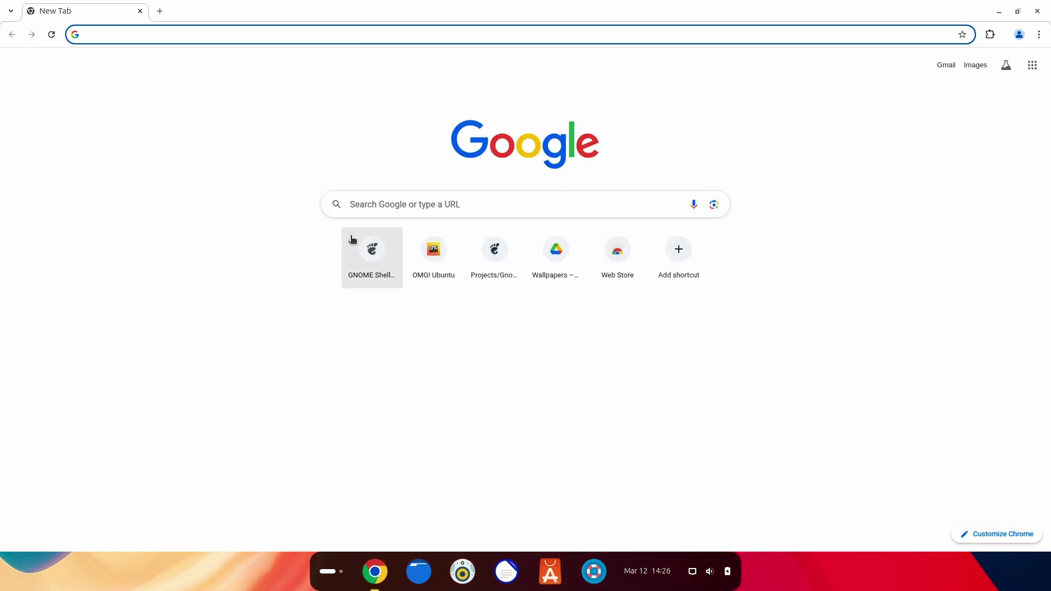
{"action": "left_click", "coordinate": [378, 259]}
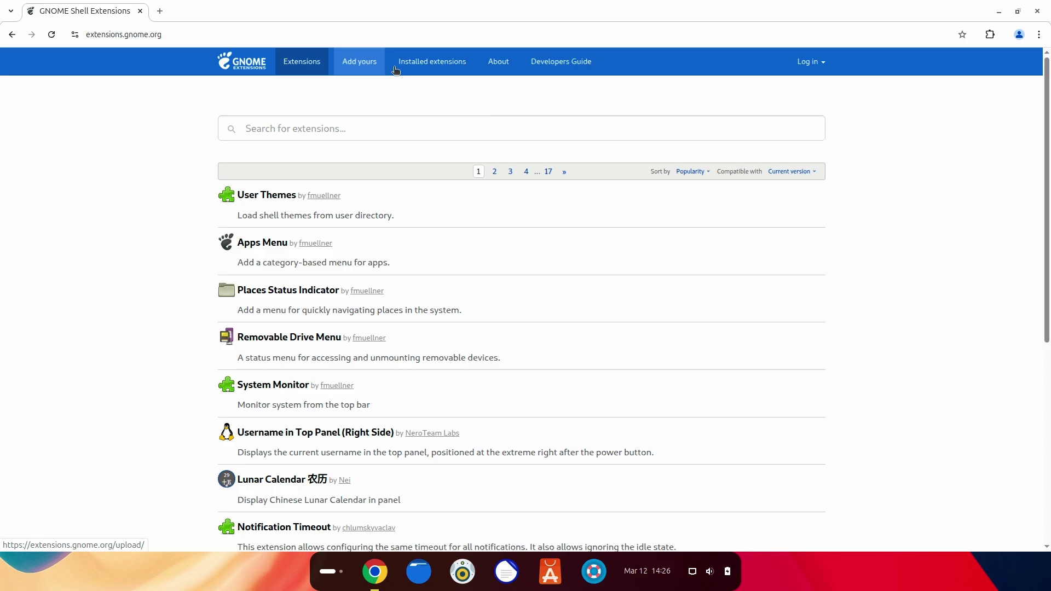
{"action": "left_click", "coordinate": [435, 67]}
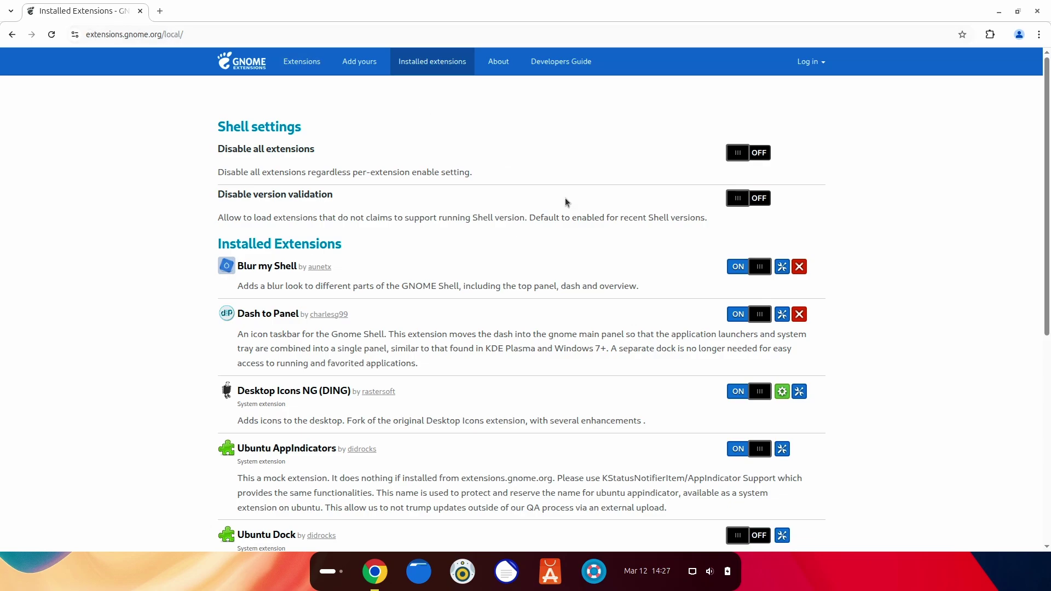
Minimise Chrome, switch on Panel Intellihide and glance at its gear options
{"action": "left_click", "coordinate": [999, 11]}
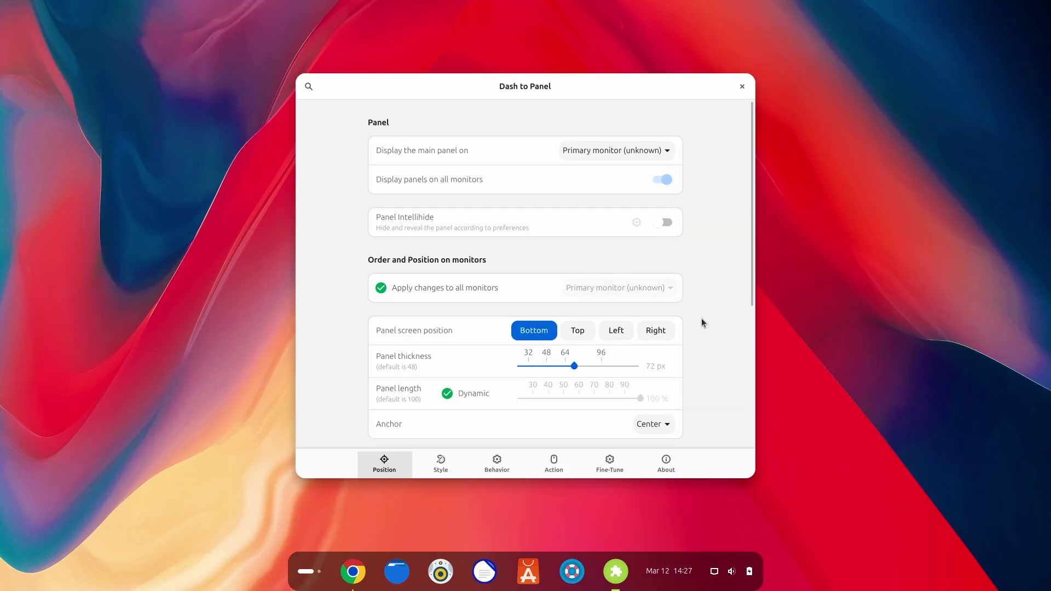
{"action": "left_click", "coordinate": [665, 224]}
{"action": "left_click", "coordinate": [636, 222]}
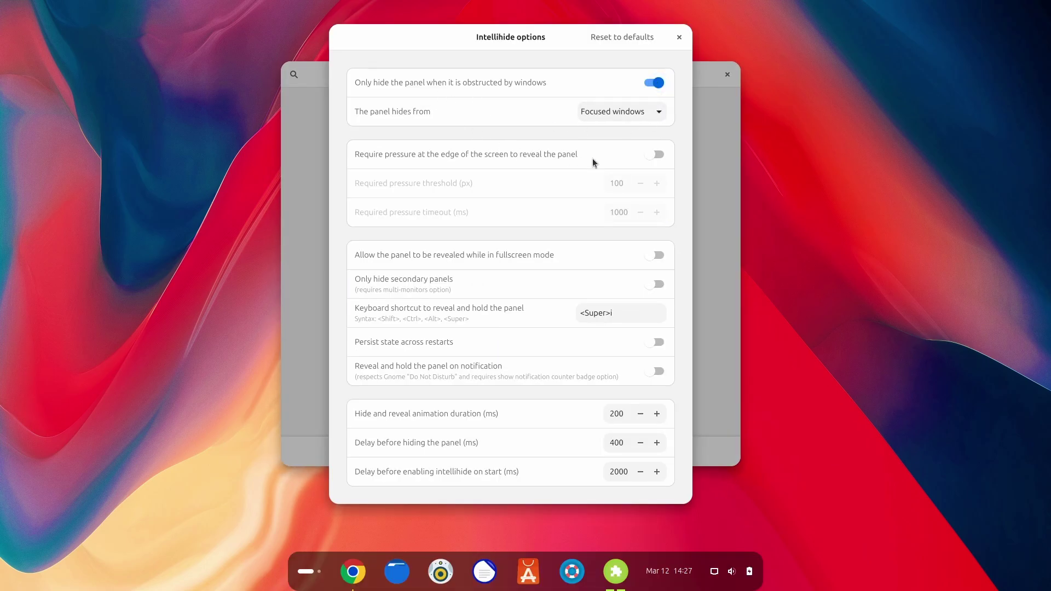
{"action": "key", "text": "Escape"}
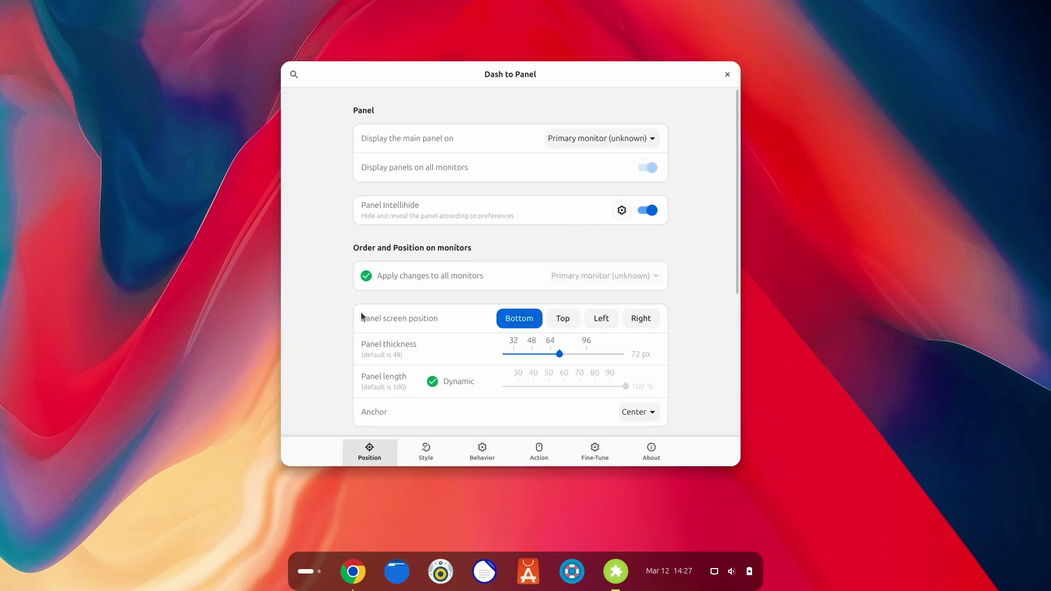
{"action": "scroll", "coordinate": [321, 379], "scroll_direction": "down", "scroll_amount": 3}
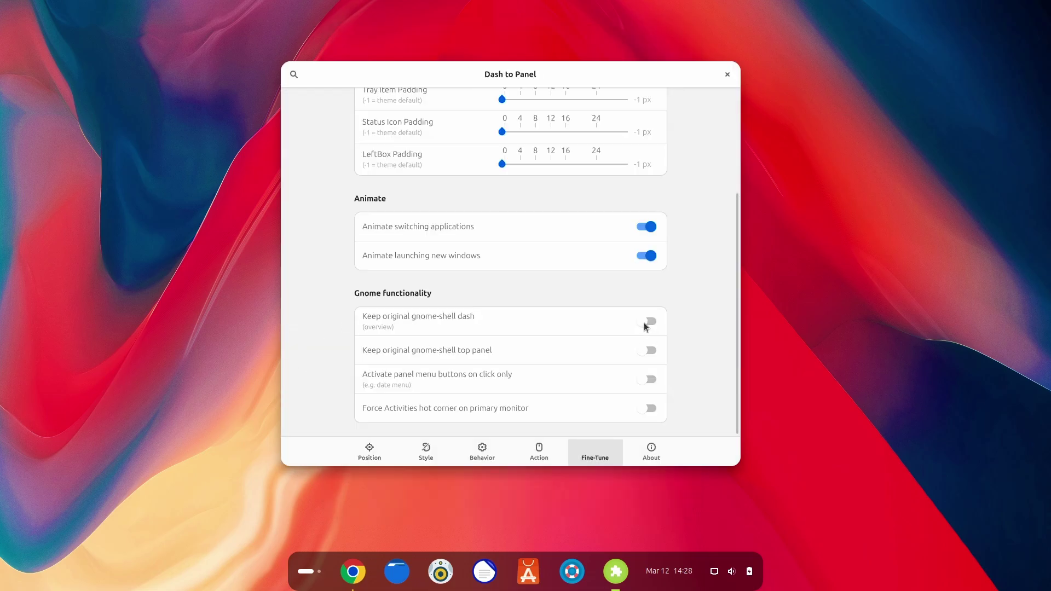
Keep the GNOME top panel and hide the Activities button, Date and System menus
{"action": "left_click", "coordinate": [647, 351]}
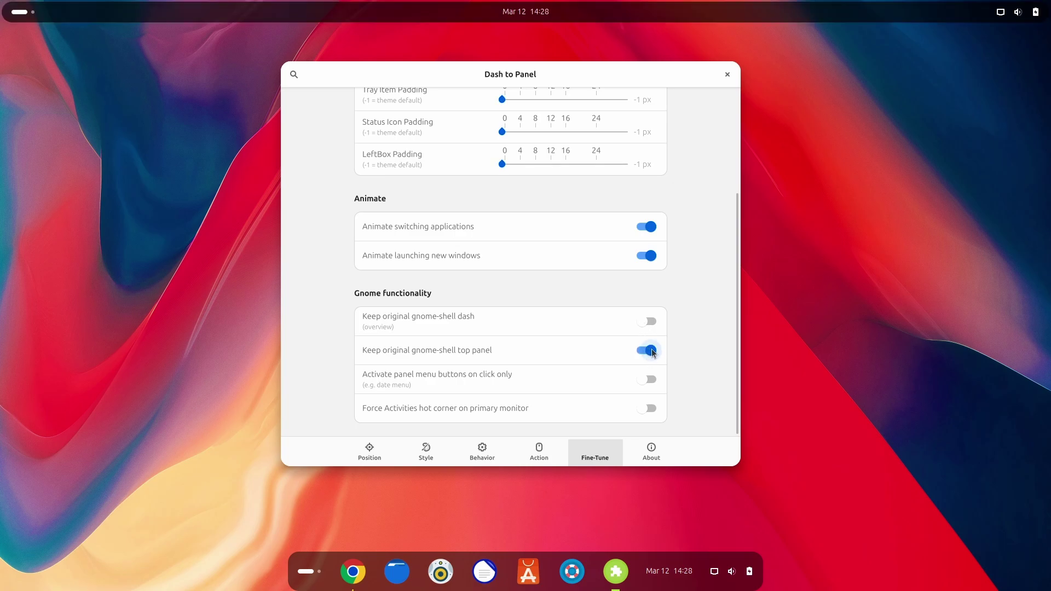
{"action": "left_click", "coordinate": [369, 451]}
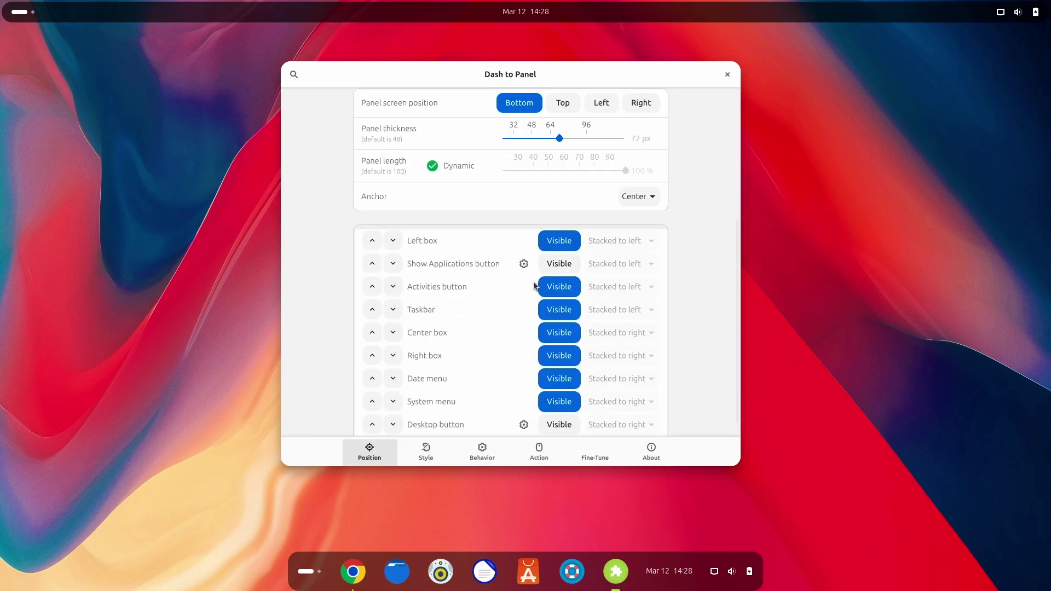
{"action": "left_click", "coordinate": [549, 287]}
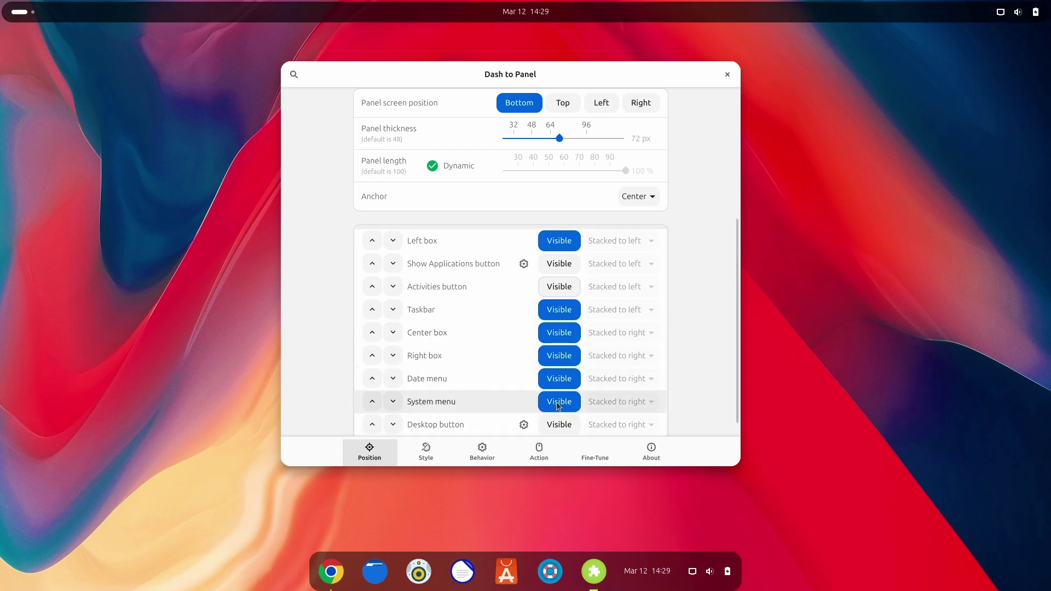
{"action": "left_click", "coordinate": [560, 381]}
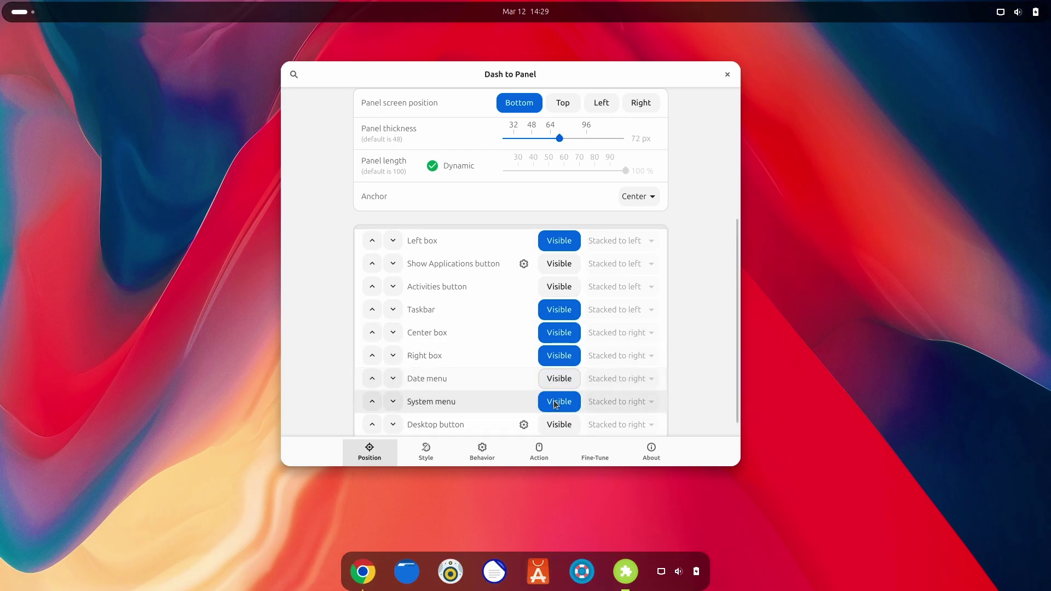
{"action": "left_click", "coordinate": [557, 403]}
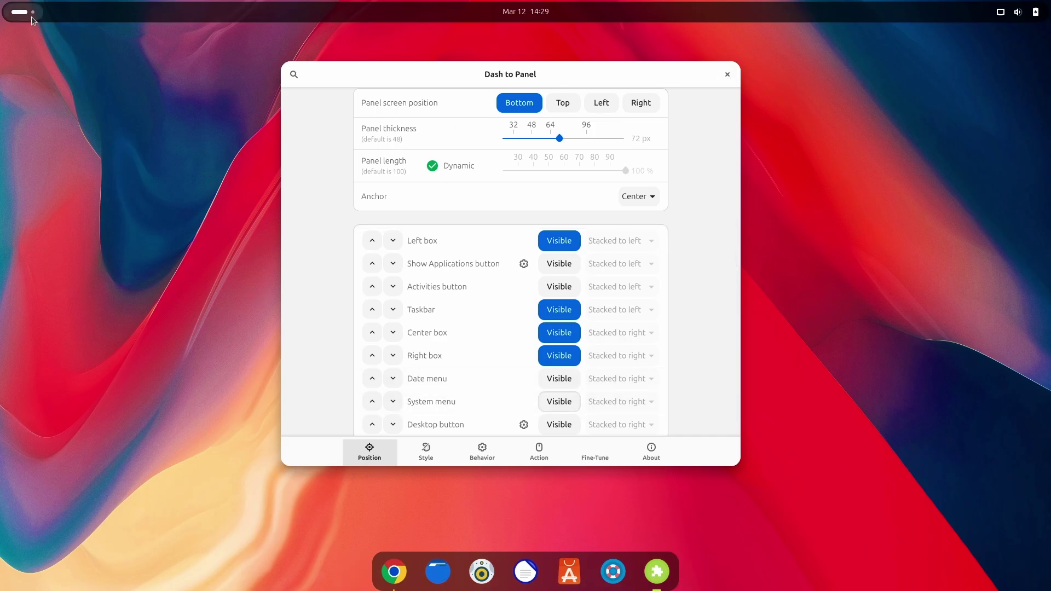
Make the Date and System menus visible again and turn off the original top panel
{"action": "scroll", "coordinate": [31, 17], "scroll_direction": "down", "scroll_amount": 1}
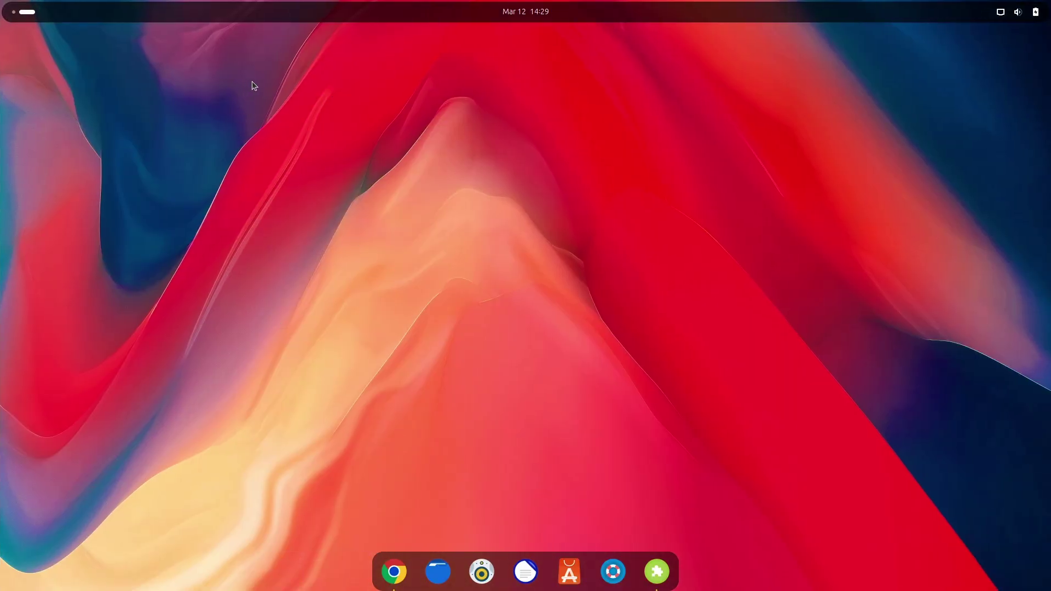
{"action": "scroll", "coordinate": [31, 16], "scroll_direction": "up", "scroll_amount": 1}
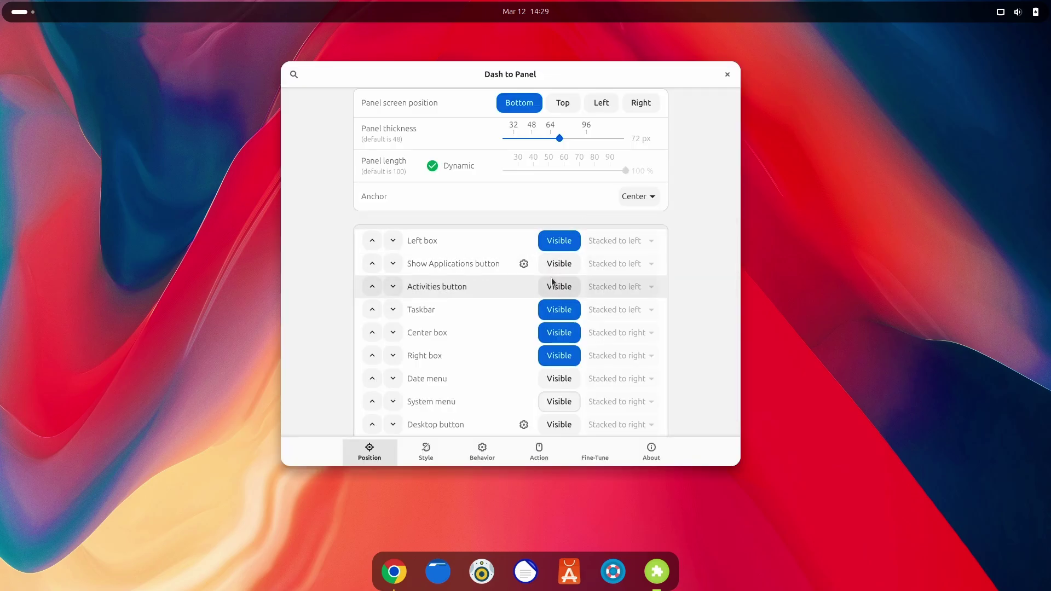
{"action": "left_click", "coordinate": [559, 378]}
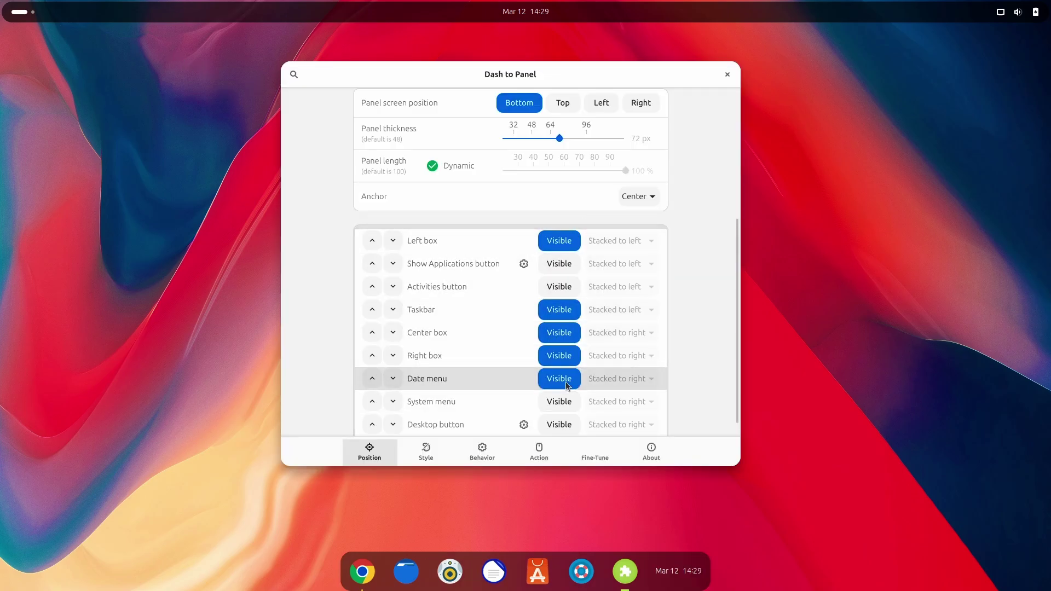
{"action": "left_click", "coordinate": [559, 401]}
{"action": "left_click", "coordinate": [595, 452]}
{"action": "left_click", "coordinate": [647, 352]}
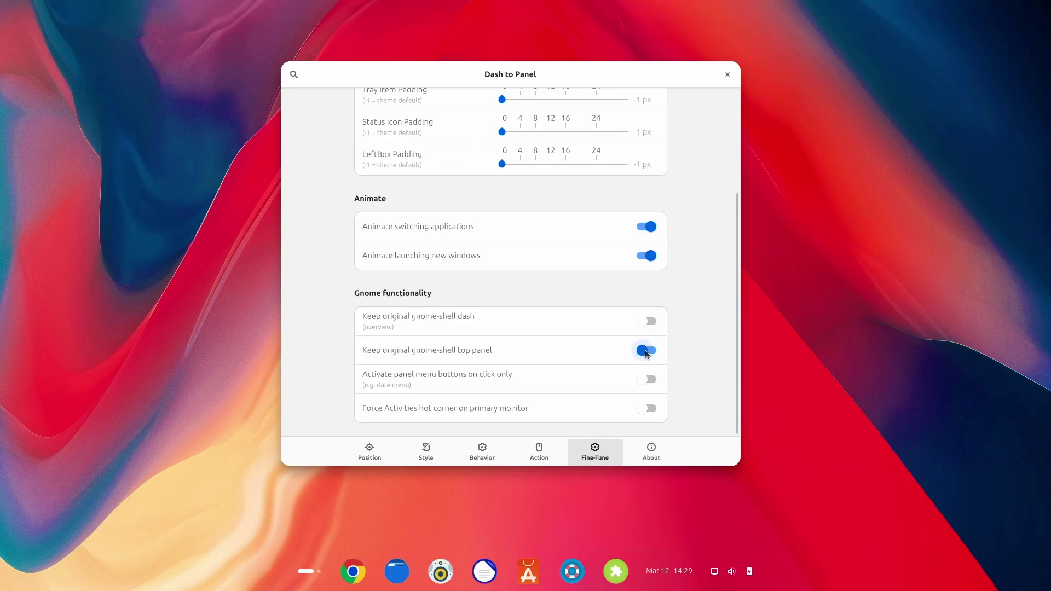
{"action": "left_click", "coordinate": [366, 450]}
Toggle Dynamic panel length off and on, then set Border radius to 20 px
{"action": "scroll", "coordinate": [458, 241], "scroll_direction": "up", "scroll_amount": 5}
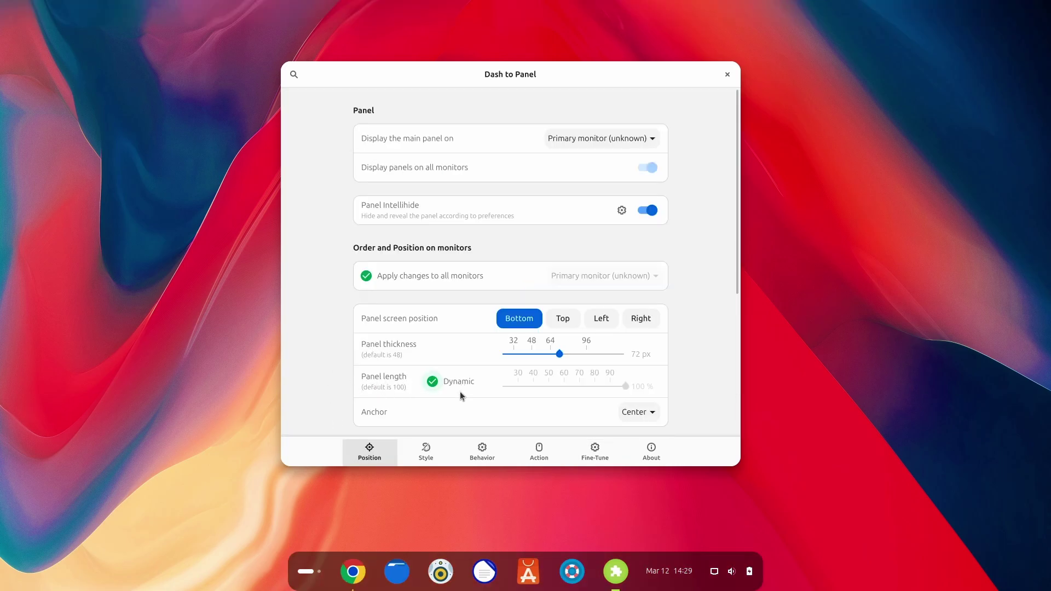
{"action": "left_click", "coordinate": [432, 381]}
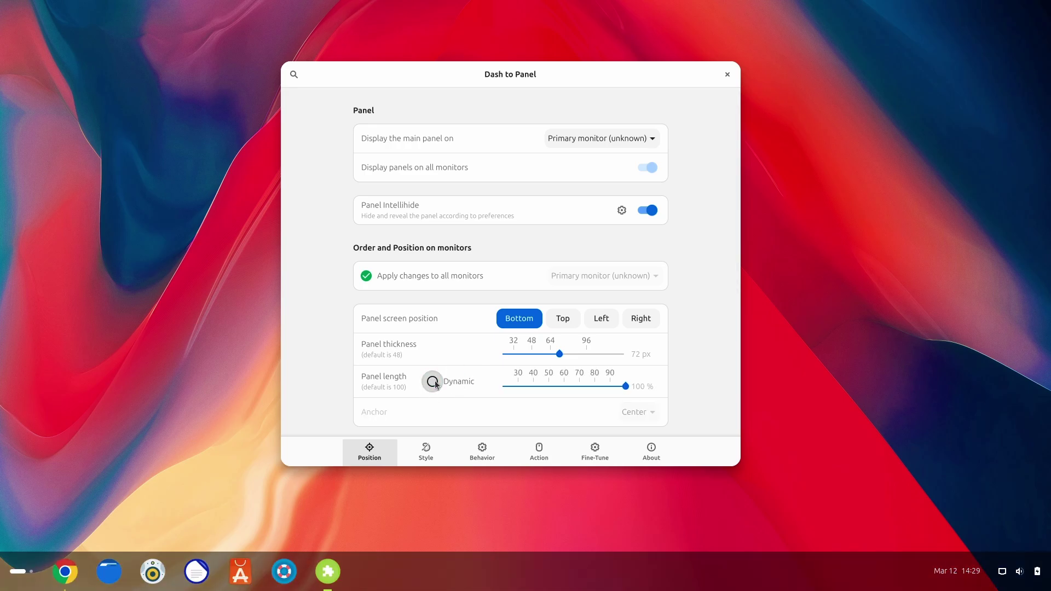
{"action": "left_click", "coordinate": [434, 383]}
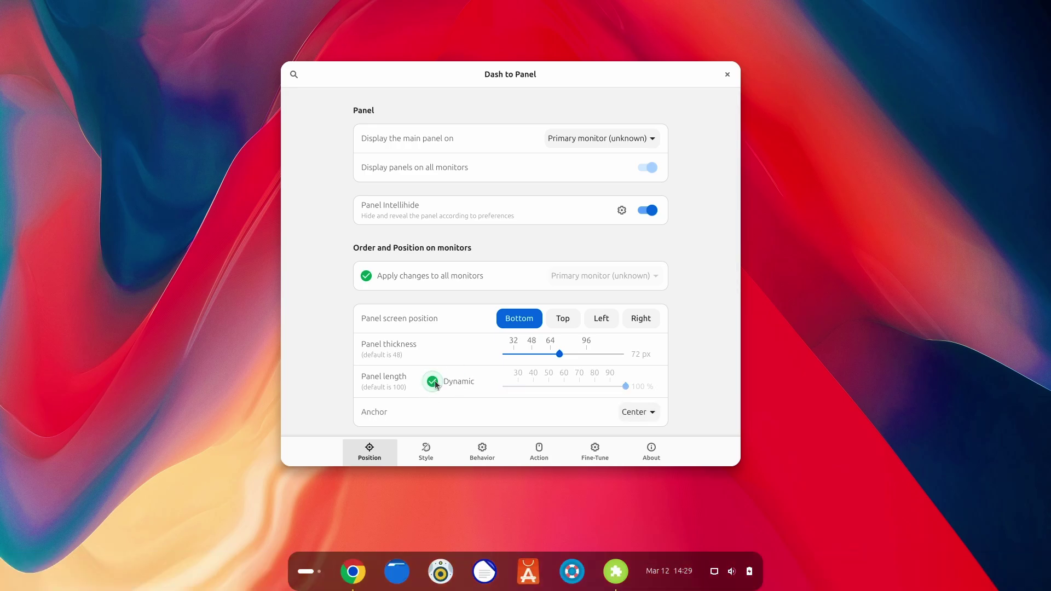
{"action": "left_click", "coordinate": [424, 450]}
{"action": "left_click_drag", "start_coordinate": [629, 146], "coordinate": [503, 149]}
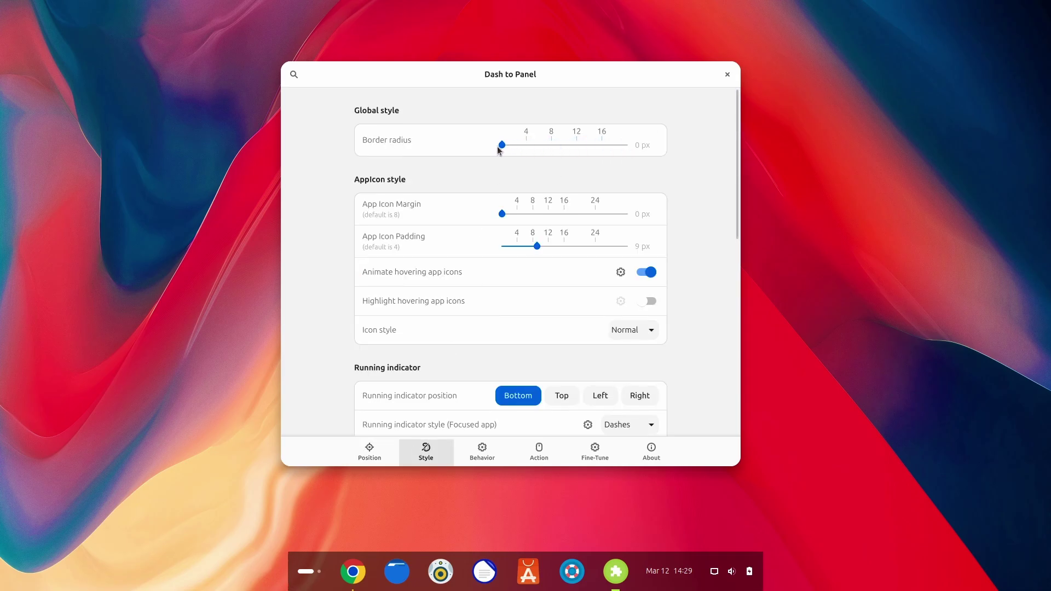
{"action": "left_click_drag", "start_coordinate": [514, 146], "coordinate": [705, 154]}
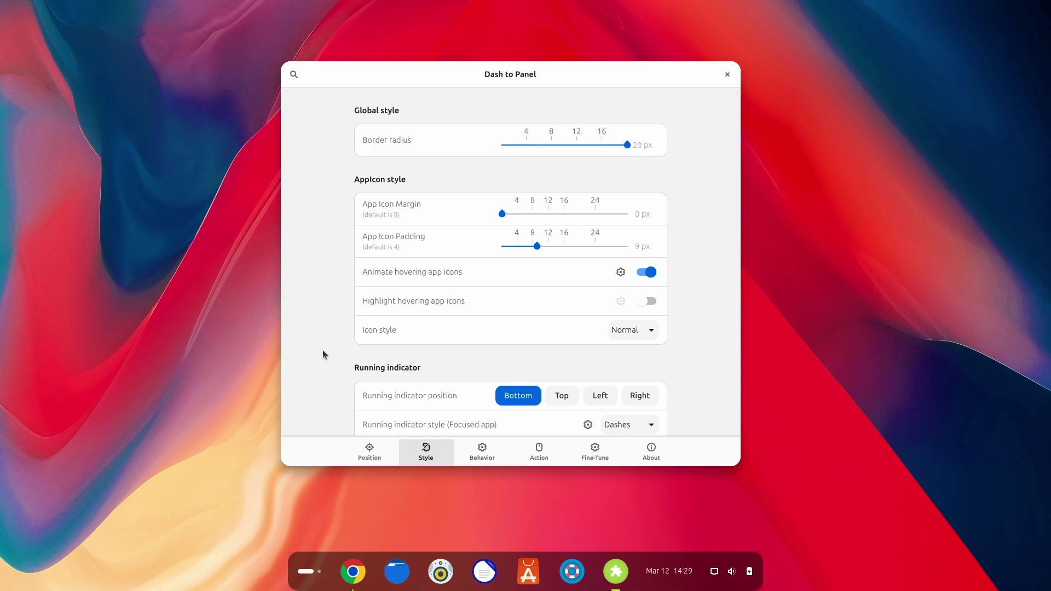
Try the Grayscale icon style, then revert the icons to Normal
{"action": "left_click", "coordinate": [624, 331]}
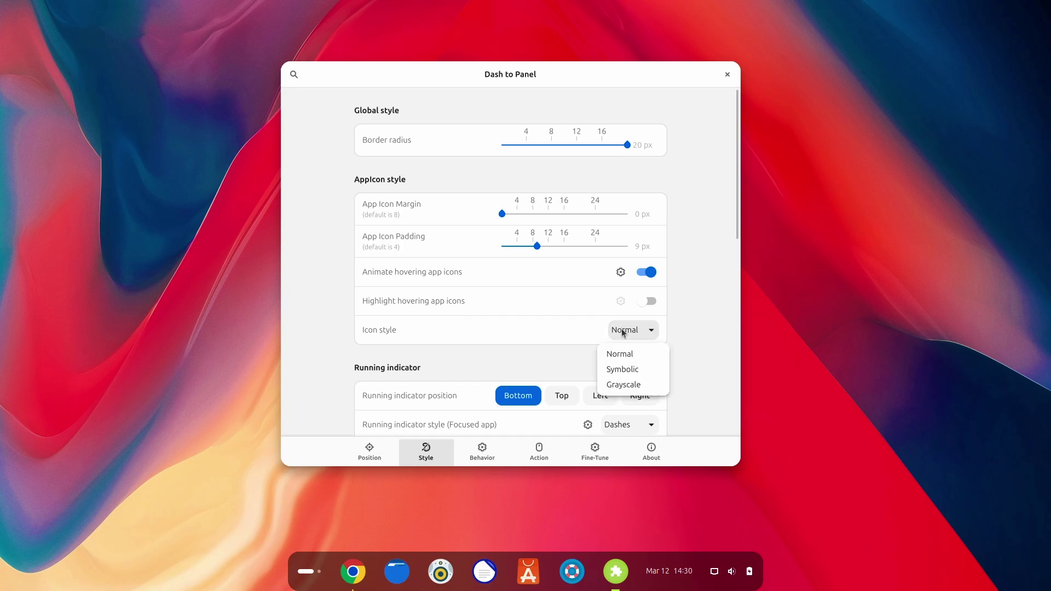
{"action": "left_click", "coordinate": [621, 384]}
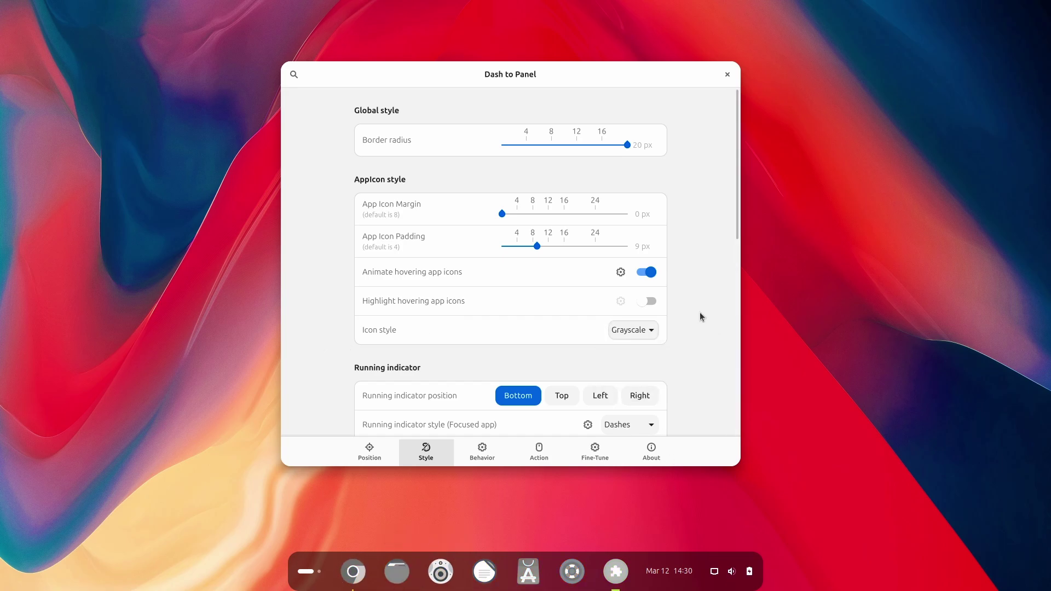
{"action": "left_click", "coordinate": [640, 330]}
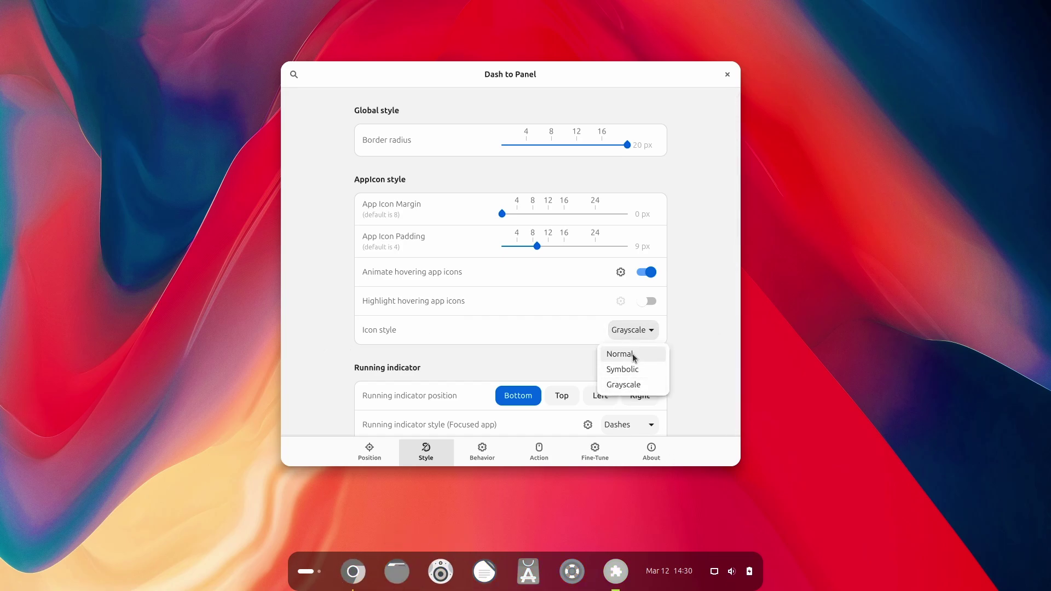
{"action": "left_click", "coordinate": [633, 356]}
Set the panel's Side padding to 10 px, checking the result in the overview
{"action": "scroll", "coordinate": [689, 350], "scroll_direction": "down", "scroll_amount": 6}
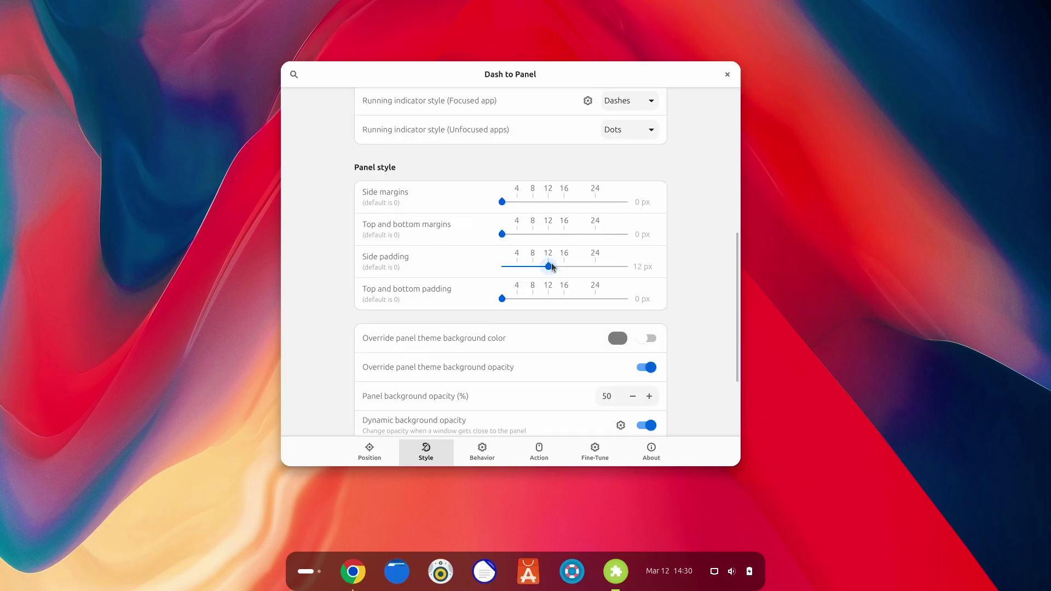
{"action": "mouse_move", "coordinate": [552, 267]}
{"action": "left_mouse_down"}
{"action": "mouse_move", "coordinate": [534, 268]}
{"action": "mouse_move", "coordinate": [548, 267]}
{"action": "left_mouse_up"}
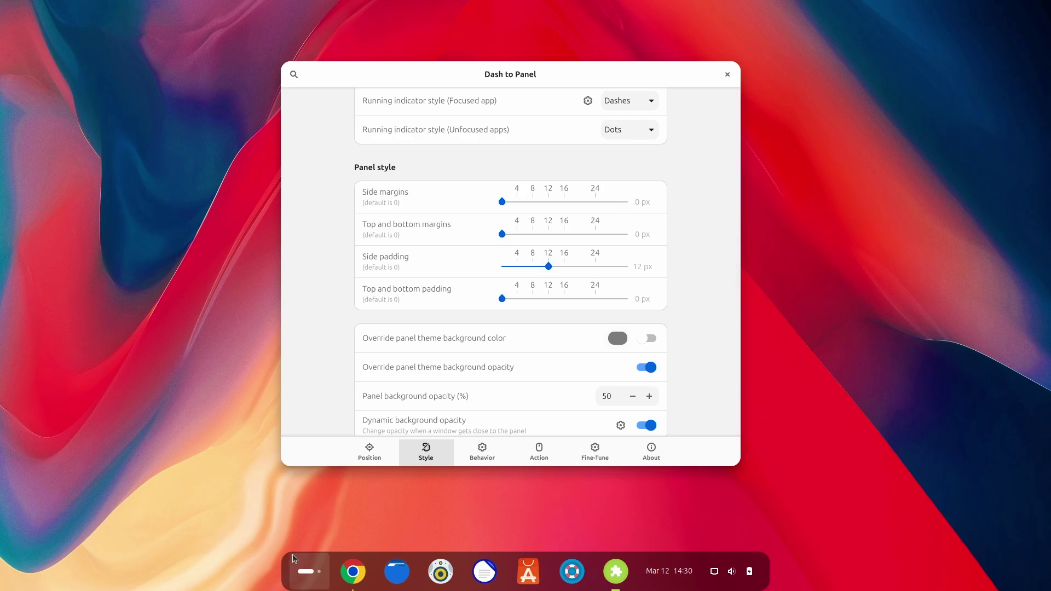
{"action": "left_click_drag", "start_coordinate": [548, 266], "coordinate": [444, 279]}
{"action": "left_click", "coordinate": [301, 574]}
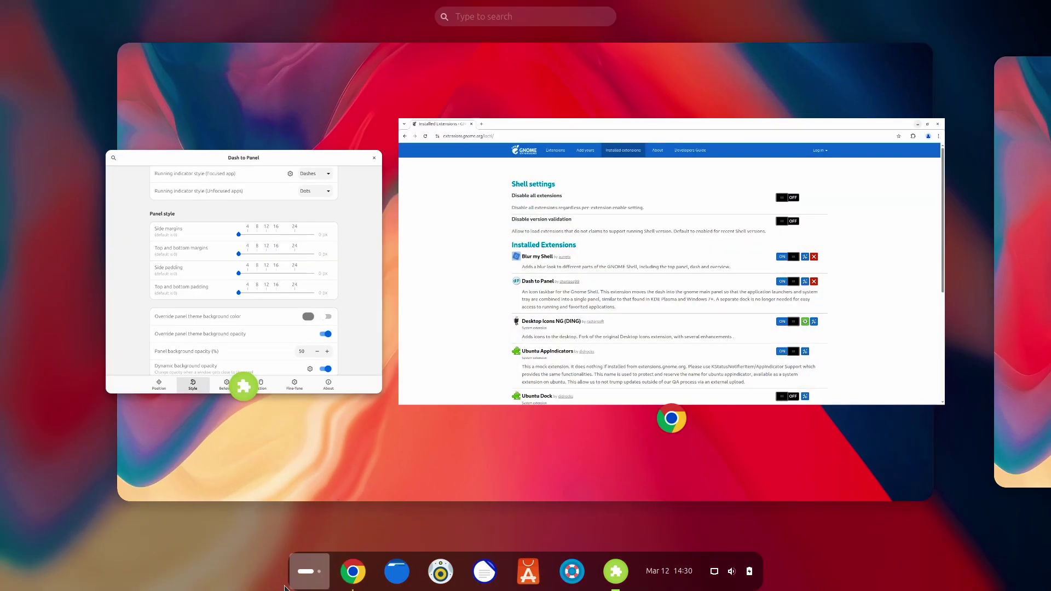
{"action": "left_click", "coordinate": [255, 334]}
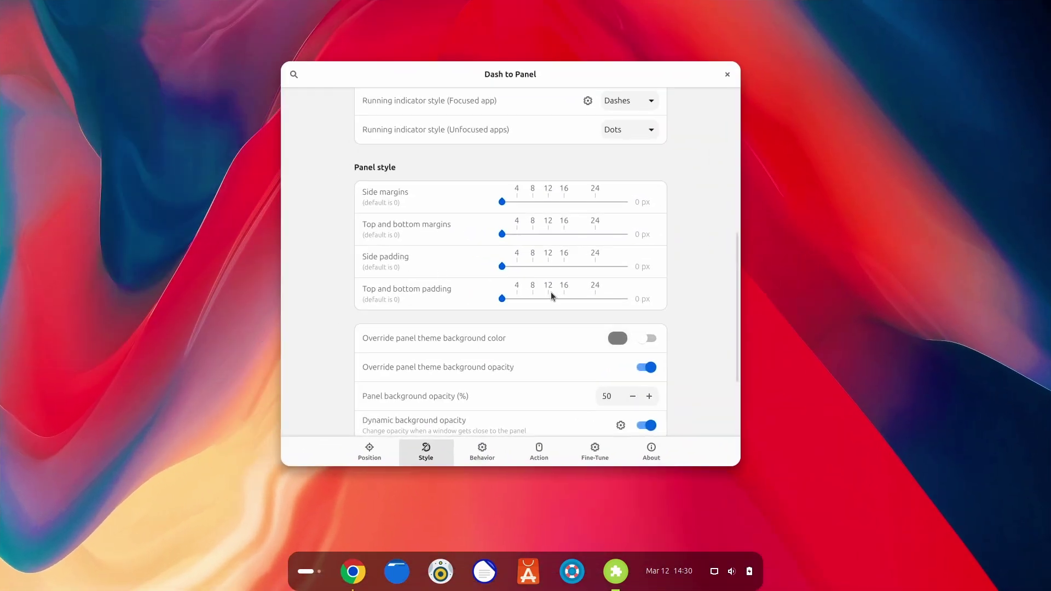
{"action": "left_click_drag", "start_coordinate": [502, 267], "coordinate": [540, 267]}
{"action": "key", "text": "super"}
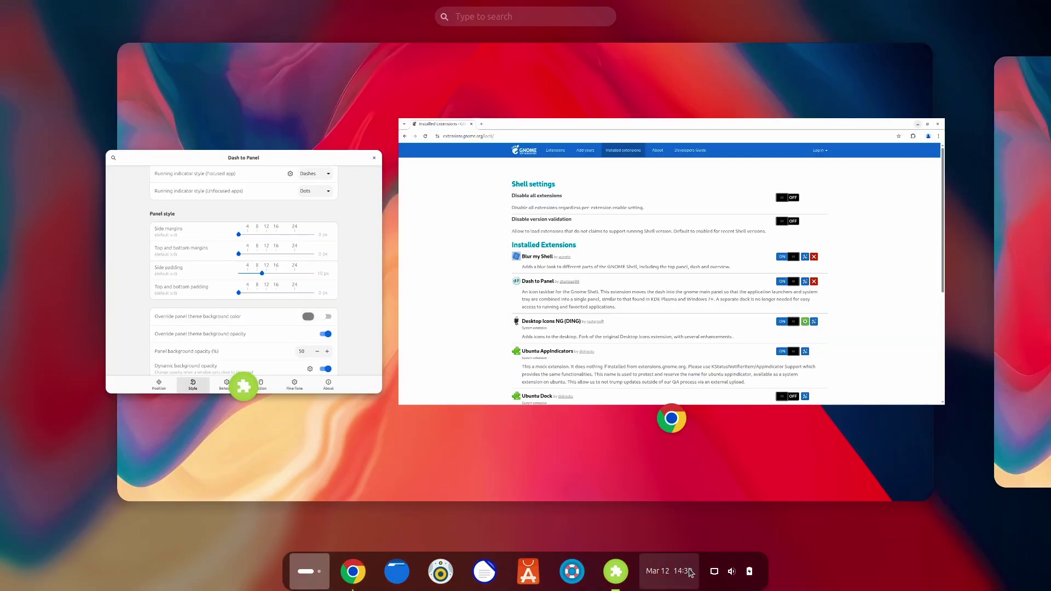
{"action": "left_click", "coordinate": [716, 571]}
{"action": "left_click", "coordinate": [716, 571]}
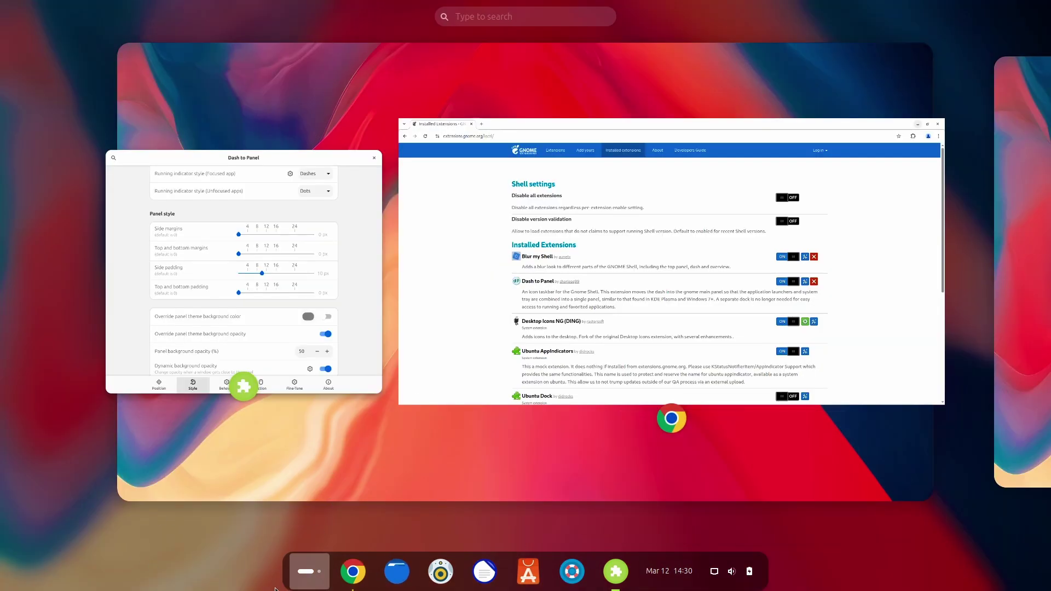
{"action": "key", "text": "super"}
Keep top and bottom padding at 0 and set top and bottom margins to 12 px
{"action": "left_click_drag", "start_coordinate": [502, 299], "coordinate": [523, 300]}
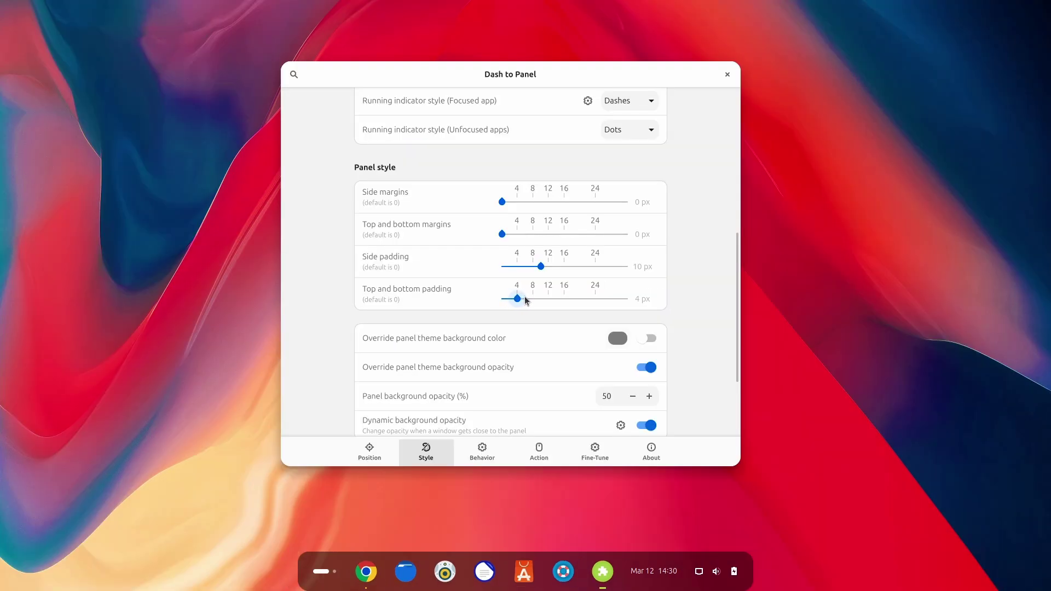
{"action": "left_click_drag", "start_coordinate": [524, 300], "coordinate": [447, 305]}
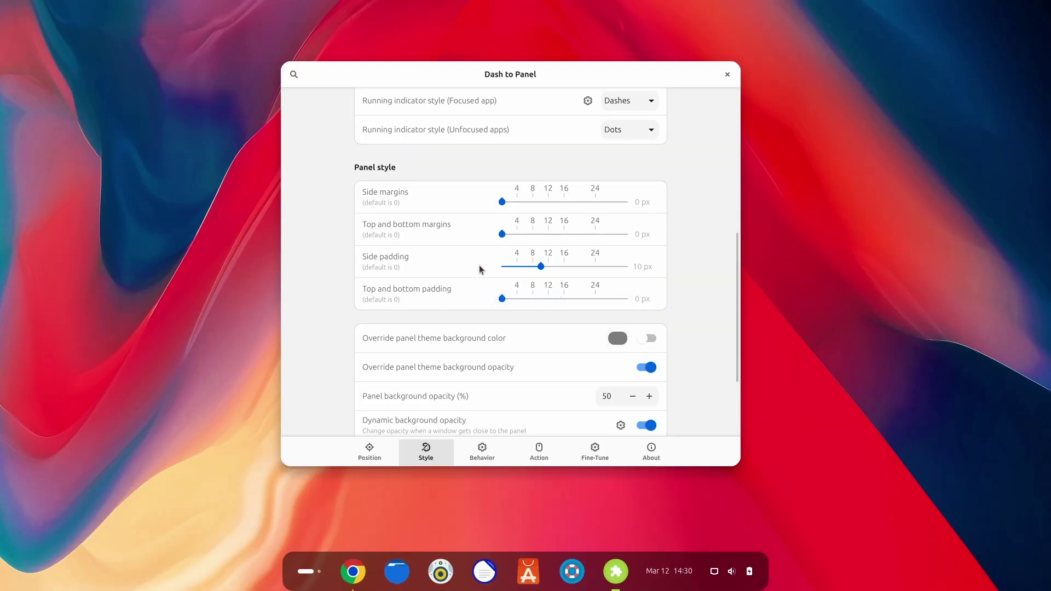
{"action": "left_click_drag", "start_coordinate": [502, 234], "coordinate": [536, 238]}
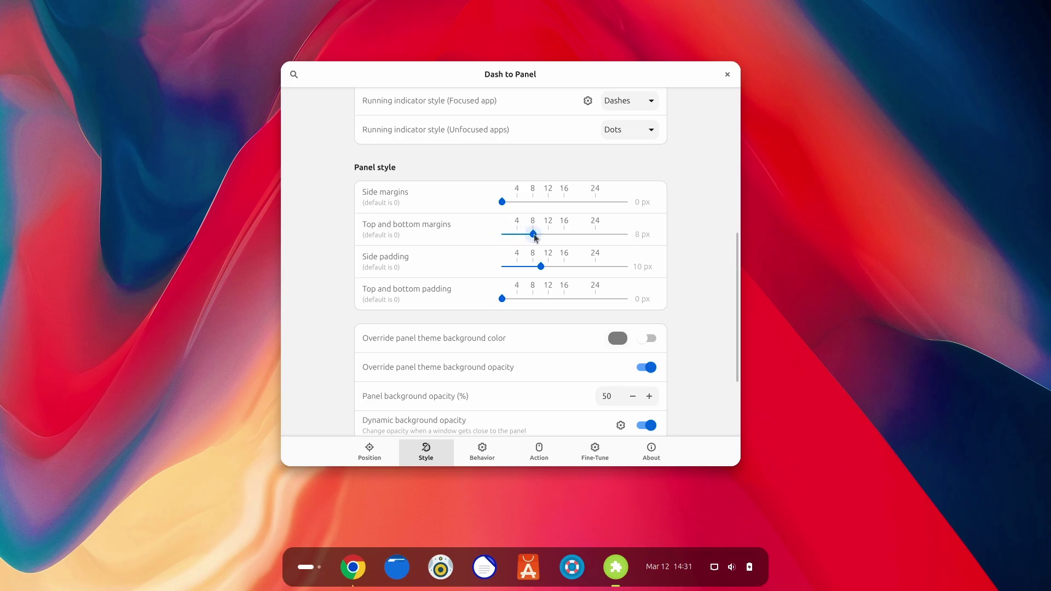
{"action": "left_click_drag", "start_coordinate": [535, 237], "coordinate": [553, 237]}
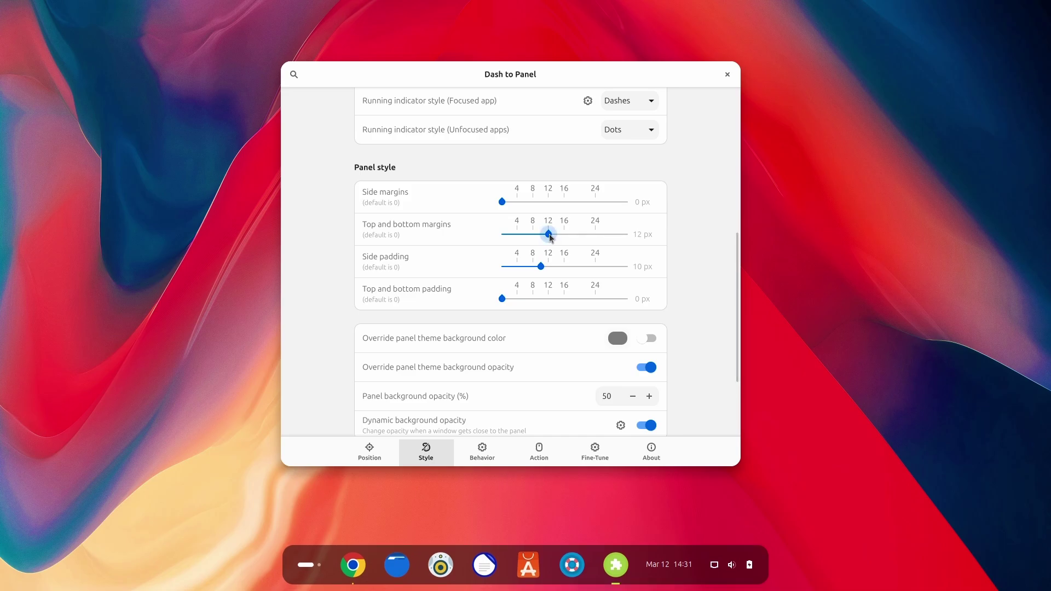
Set Panel thickness to 76 px, browse the remaining tabs and close the settings window
{"action": "left_click", "coordinate": [371, 459]}
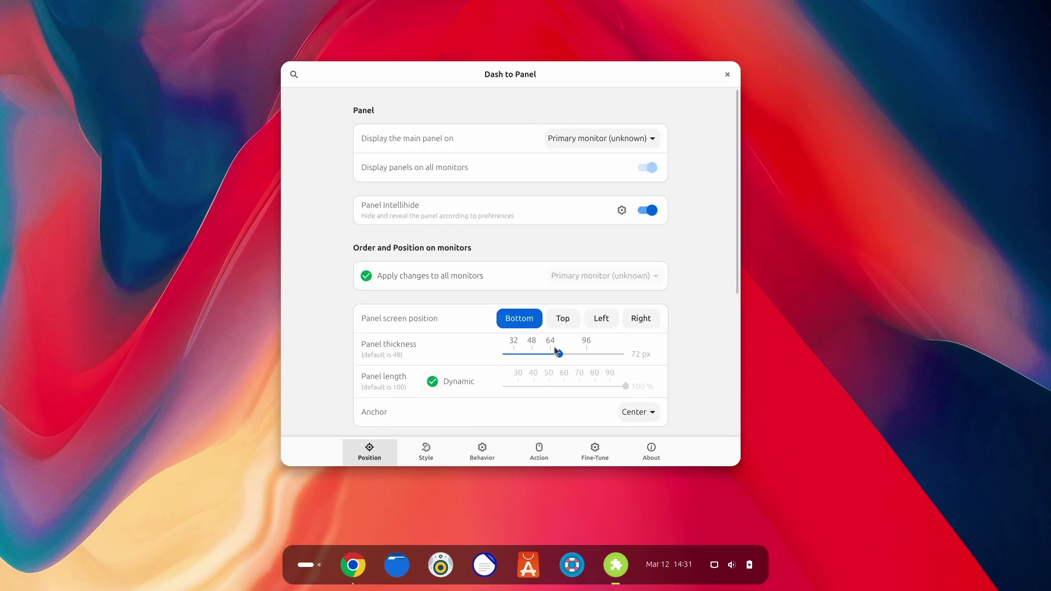
{"action": "left_click_drag", "start_coordinate": [559, 354], "coordinate": [565, 358]}
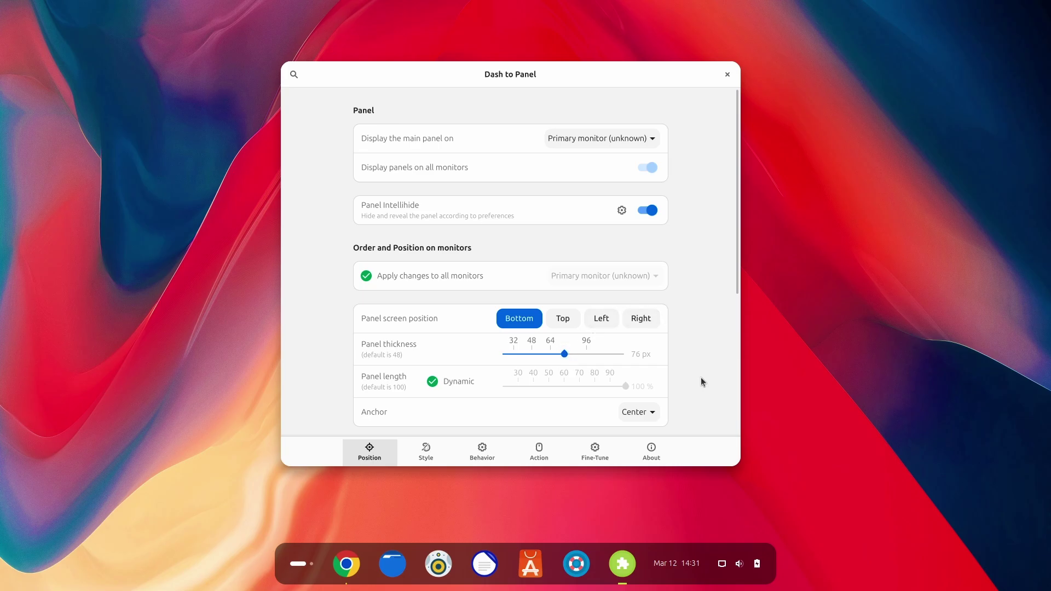
{"action": "left_click", "coordinate": [478, 449]}
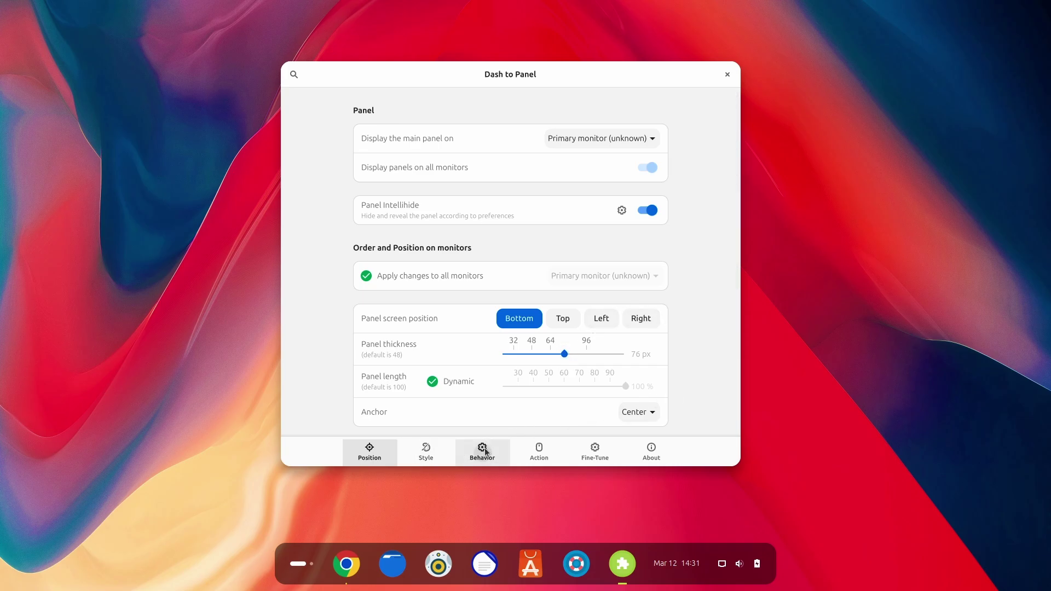
{"action": "left_click", "coordinate": [537, 453]}
{"action": "left_click", "coordinate": [576, 455]}
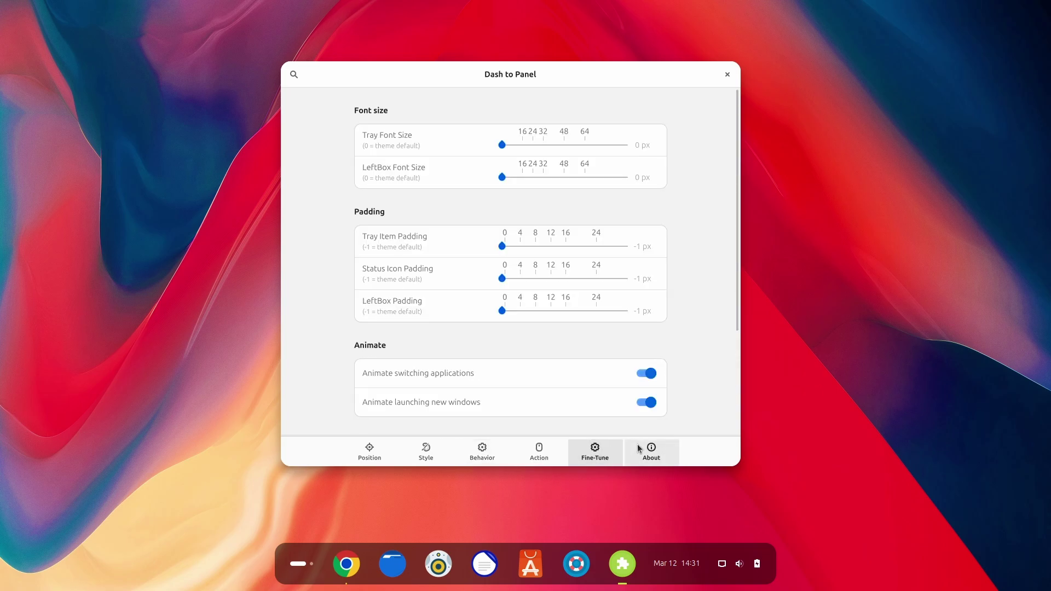
{"action": "left_click", "coordinate": [640, 451]}
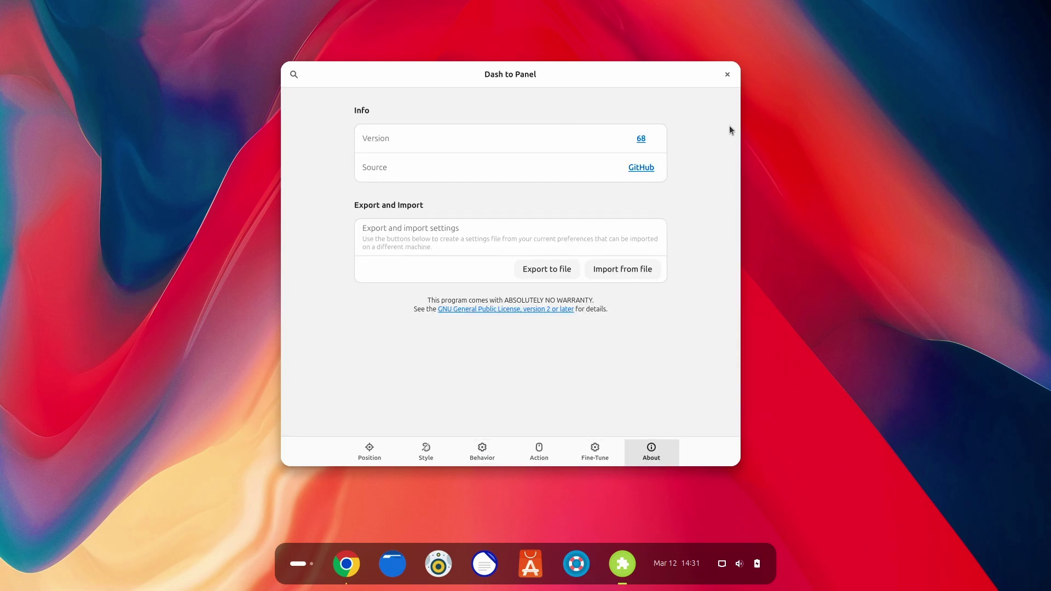
{"action": "left_click", "coordinate": [727, 75]}
Page through the app grid, then launch App Center from the dock and nudge its window
{"action": "left_click", "coordinate": [324, 563]}
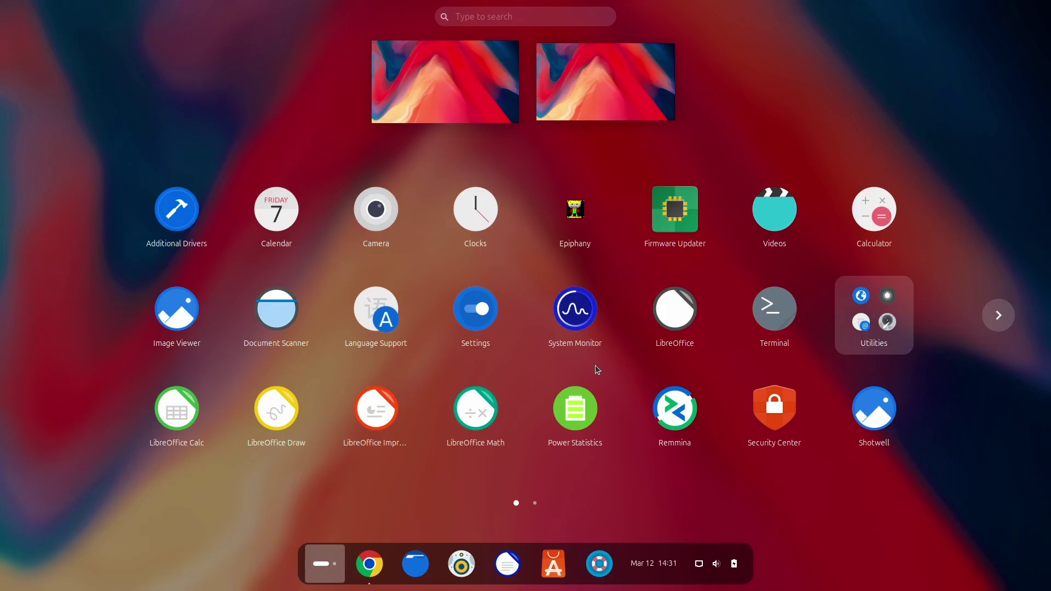
{"action": "scroll", "coordinate": [596, 326], "scroll_direction": "down", "scroll_amount": 1}
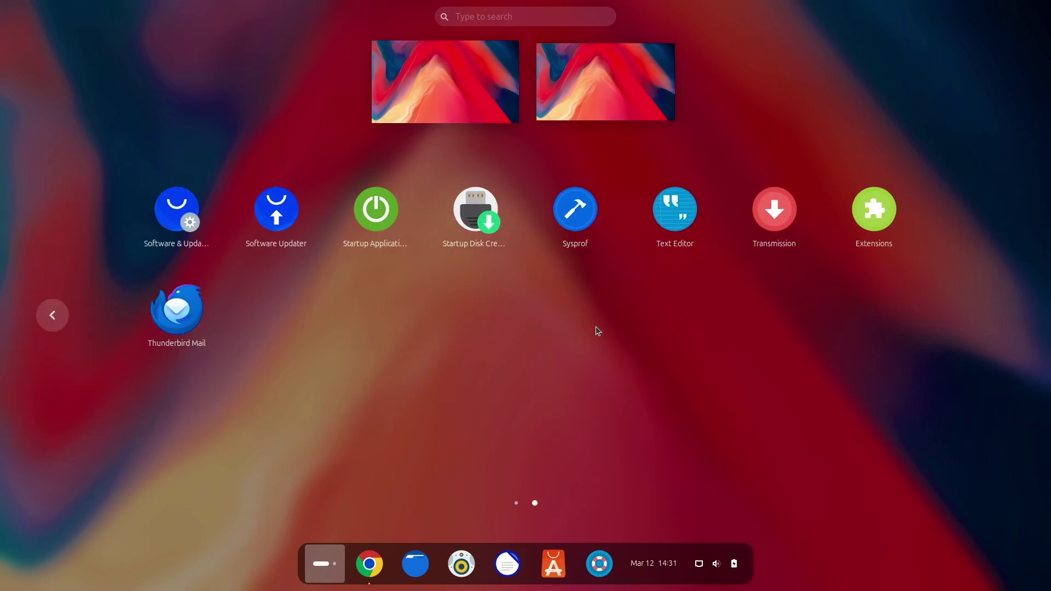
{"action": "scroll", "coordinate": [595, 326], "scroll_direction": "up", "scroll_amount": 1}
{"action": "left_click", "coordinate": [549, 309]}
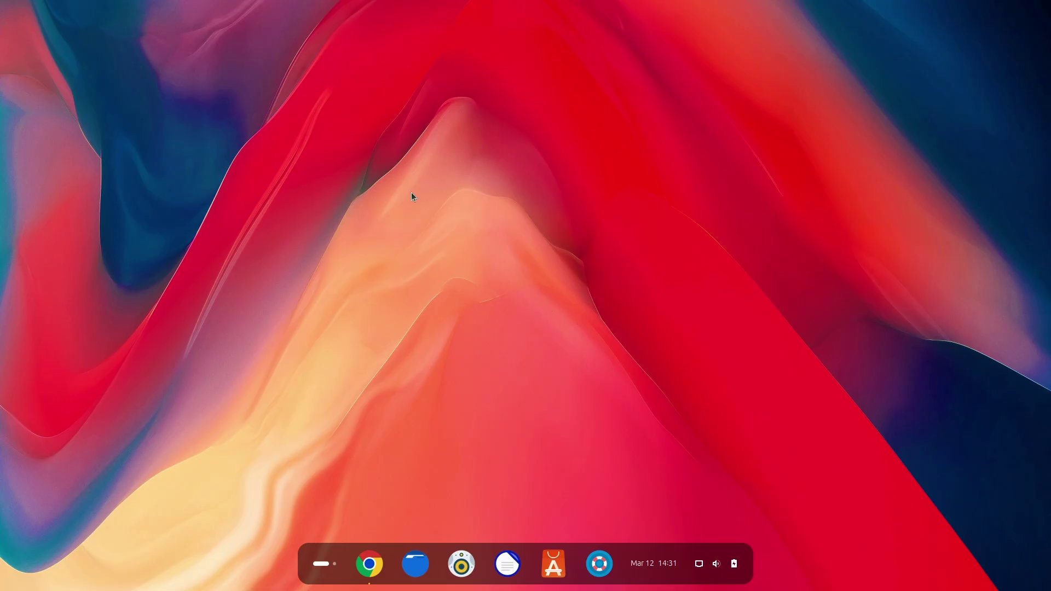
{"action": "left_click", "coordinate": [544, 560]}
{"action": "mouse_move", "coordinate": [348, 63]}
{"action": "left_mouse_down"}
{"action": "mouse_move", "coordinate": [343, 55]}
{"action": "mouse_move", "coordinate": [343, 71]}
{"action": "mouse_move", "coordinate": [349, 37]}
{"action": "mouse_move", "coordinate": [344, 95]}
{"action": "mouse_move", "coordinate": [349, 40]}
{"action": "mouse_move", "coordinate": [346, 76]}
{"action": "left_mouse_up"}
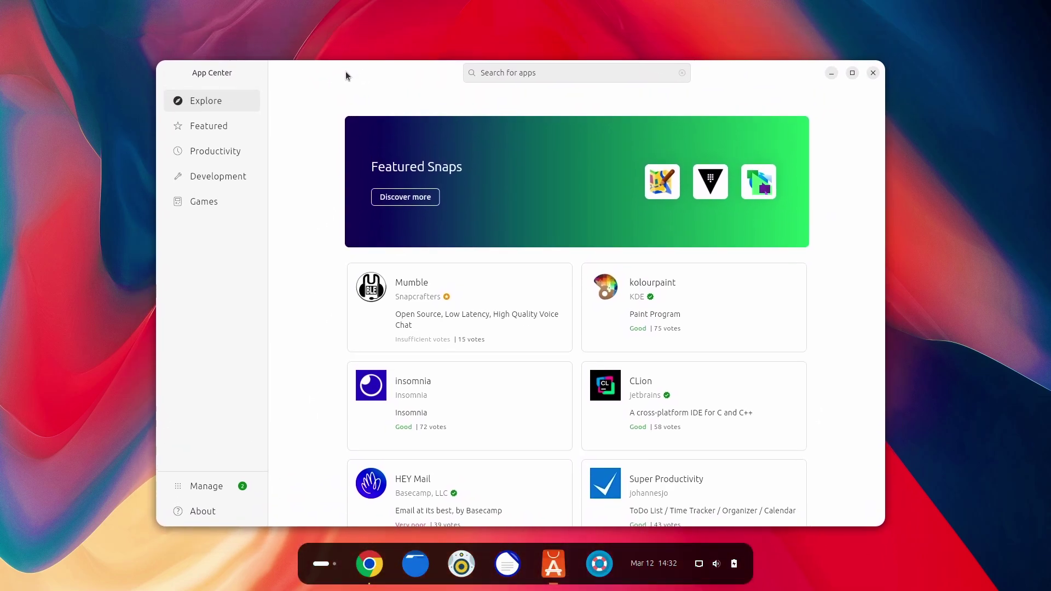
Reposition the App Center window, then dismiss it with Super+H
{"action": "left_click_drag", "start_coordinate": [346, 73], "coordinate": [336, 54]}
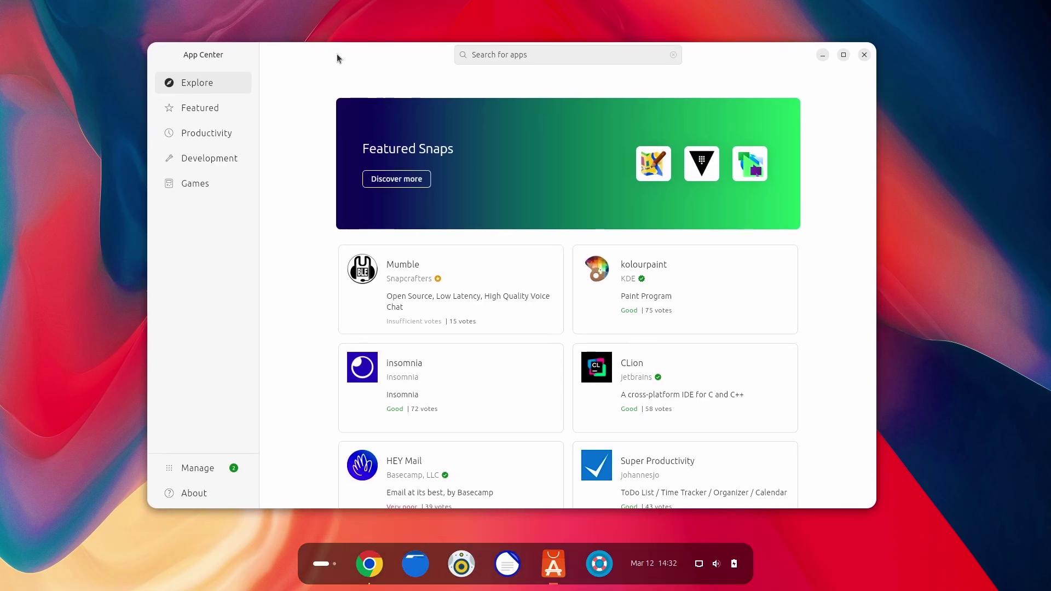
{"action": "key", "text": "super+h"}
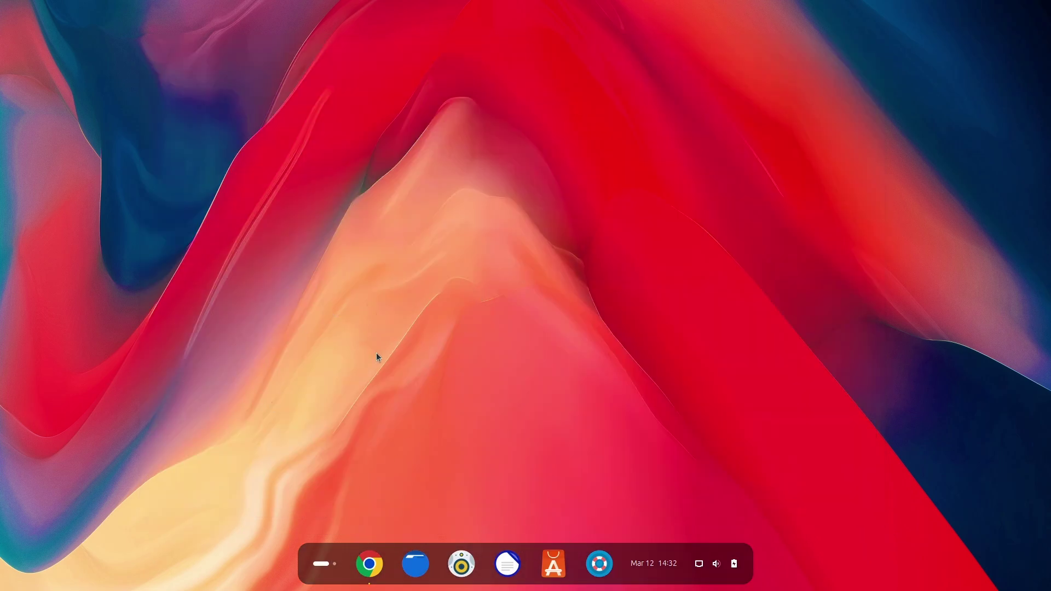
Bring up the Blur my Shell settings window from Chrome's Installed Extensions page
{"action": "left_click", "coordinate": [325, 556]}
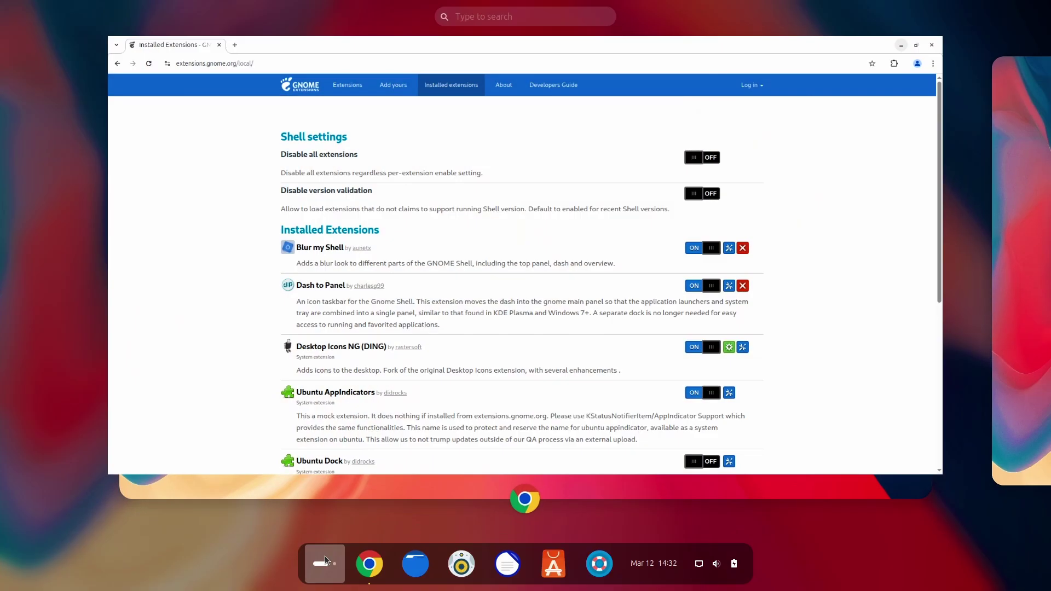
{"action": "left_click", "coordinate": [875, 115]}
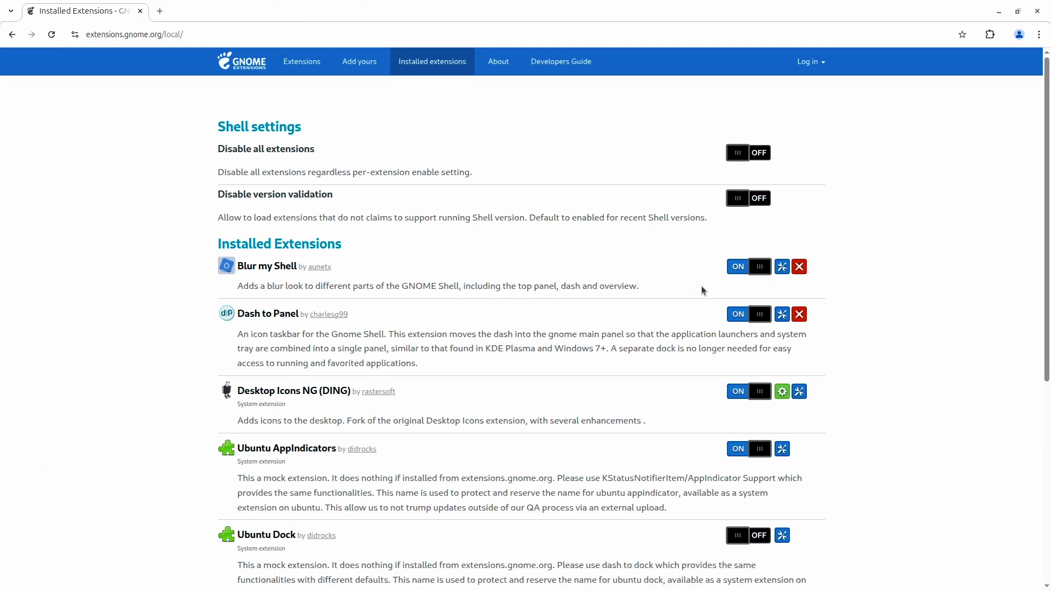
{"action": "left_click", "coordinate": [782, 266]}
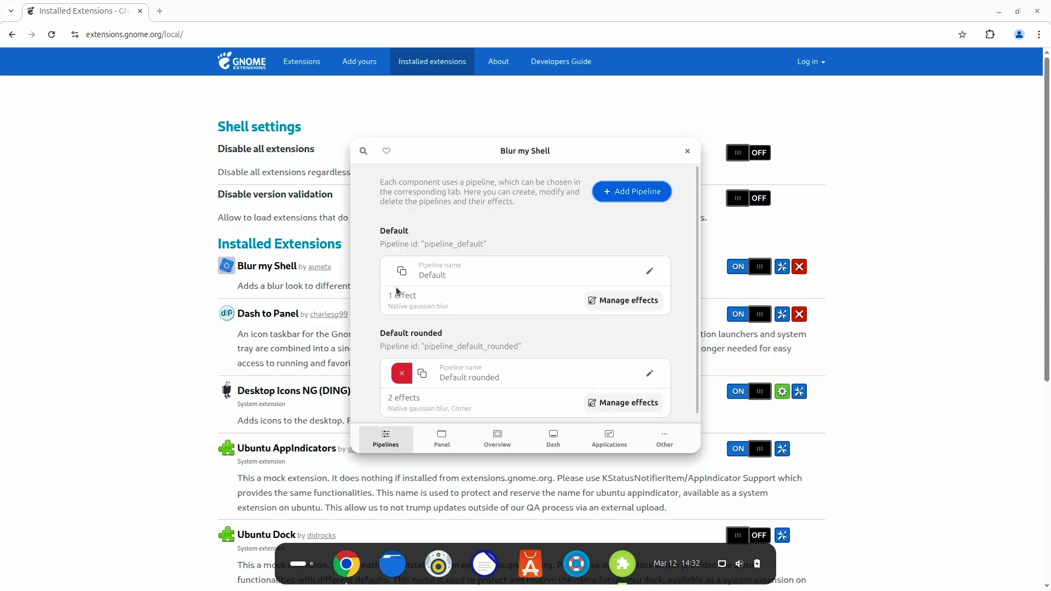
{"action": "left_click", "coordinate": [310, 575]}
{"action": "scroll", "coordinate": [422, 334], "scroll_direction": "down", "scroll_amount": 1}
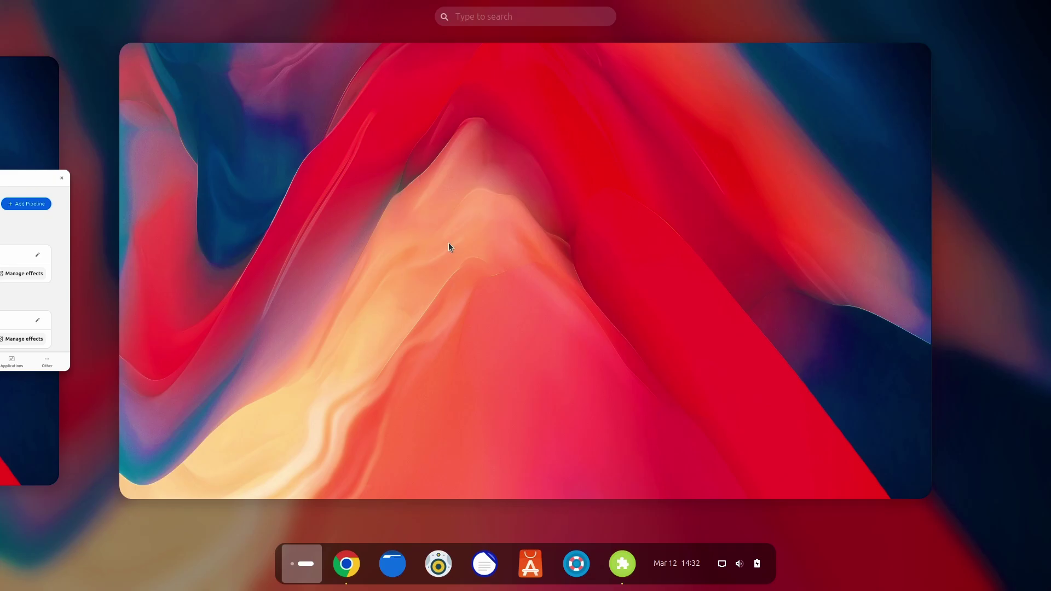
{"action": "scroll", "coordinate": [449, 244], "scroll_direction": "up", "scroll_amount": 1}
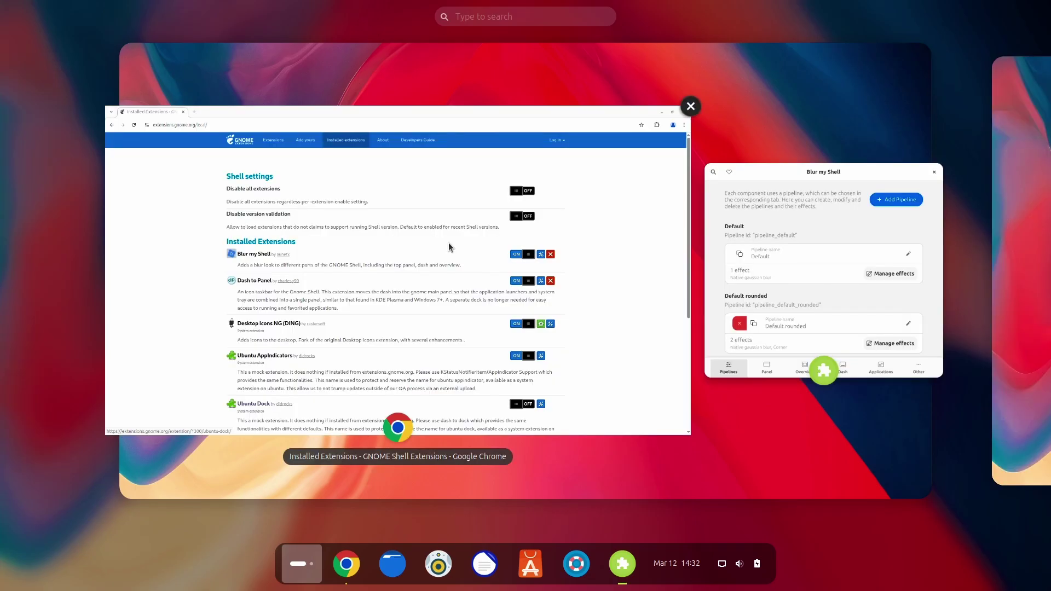
{"action": "left_click", "coordinate": [449, 246]}
{"action": "scroll", "coordinate": [692, 300], "scroll_direction": "down", "scroll_amount": 3}
{"action": "scroll", "coordinate": [692, 300], "scroll_direction": "up", "scroll_amount": 3}
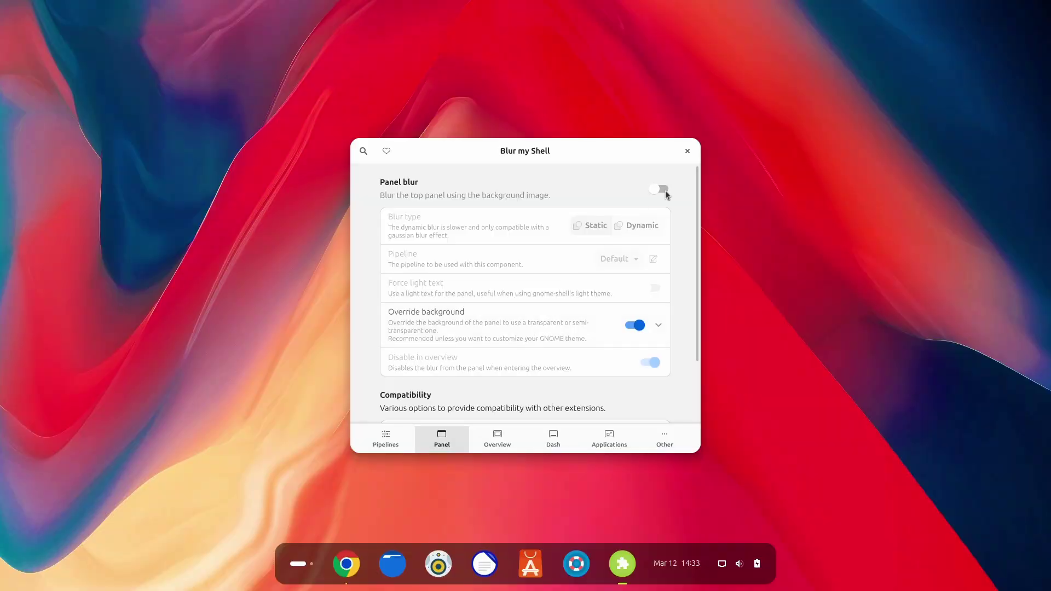
{"action": "left_click", "coordinate": [665, 190]}
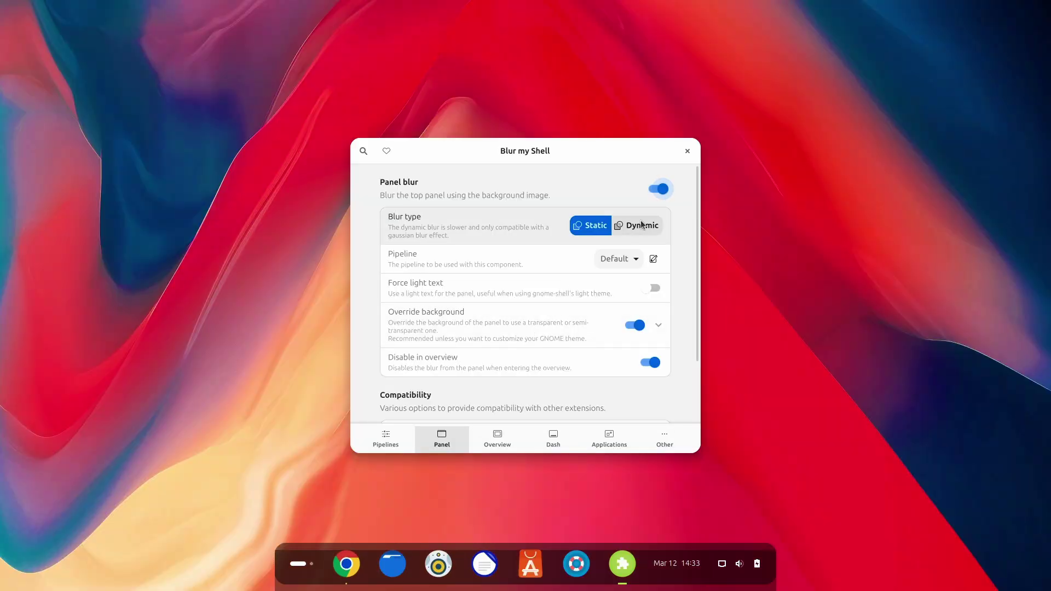
Switch off top panel blur and leave Dash to Dock blur switched off
{"action": "left_click", "coordinate": [639, 224]}
{"action": "left_click", "coordinate": [659, 190]}
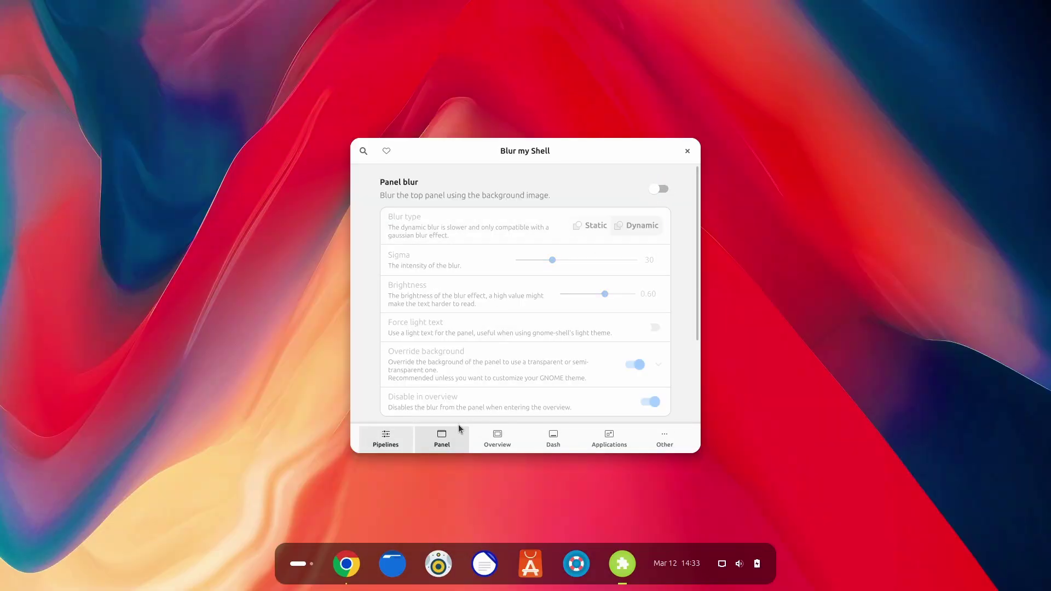
{"action": "left_click", "coordinate": [553, 438]}
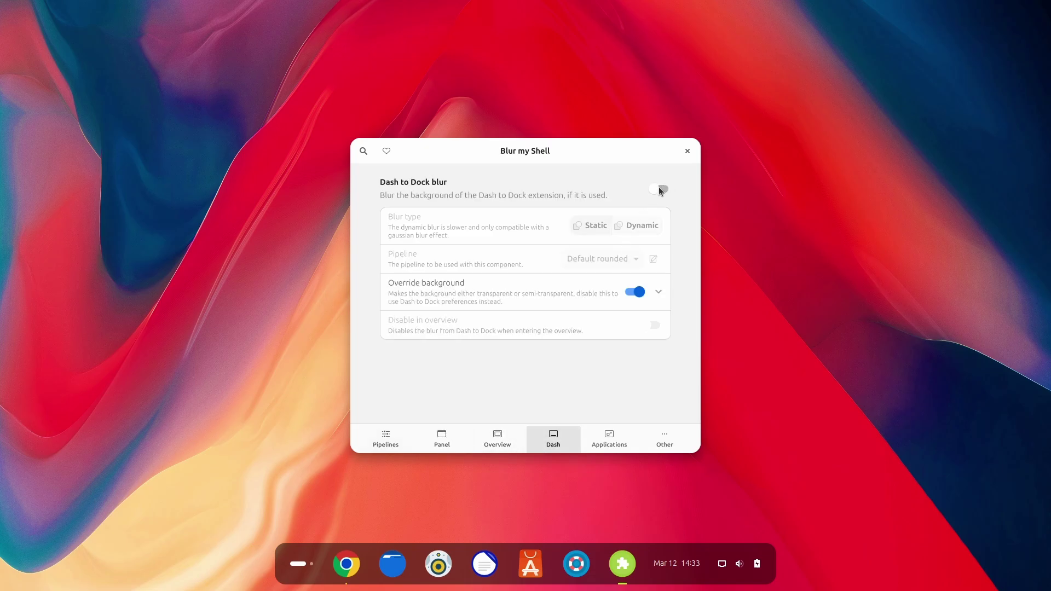
{"action": "left_click", "coordinate": [659, 189]}
{"action": "left_click", "coordinate": [660, 189]}
Restore Chrome from its dock preview and go to the GNOME Extensions home listing
{"action": "key", "text": "alt+Tab"}
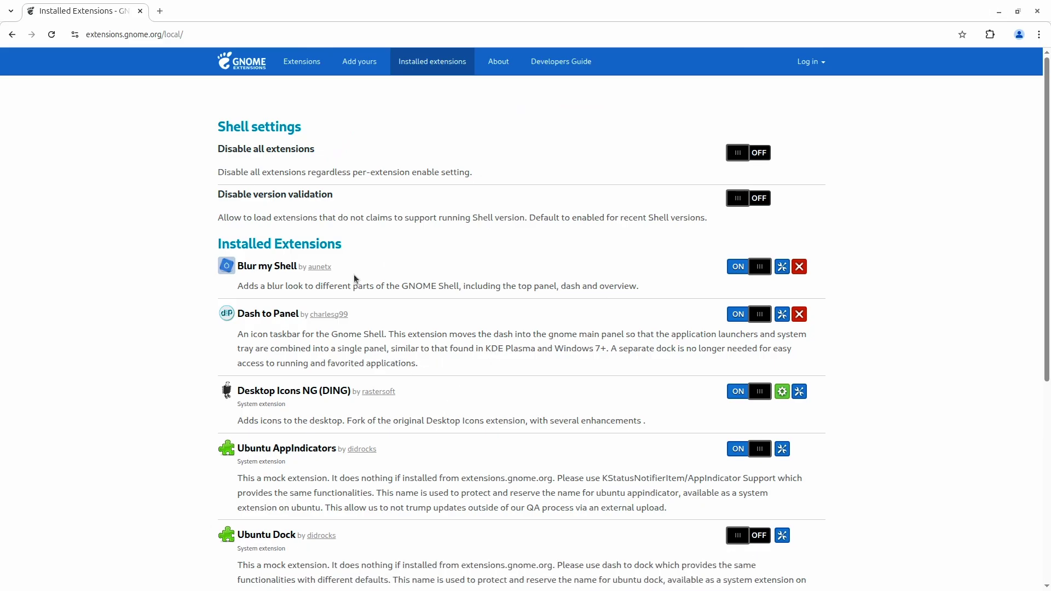
{"action": "scroll", "coordinate": [353, 276], "scroll_direction": "down", "scroll_amount": 3}
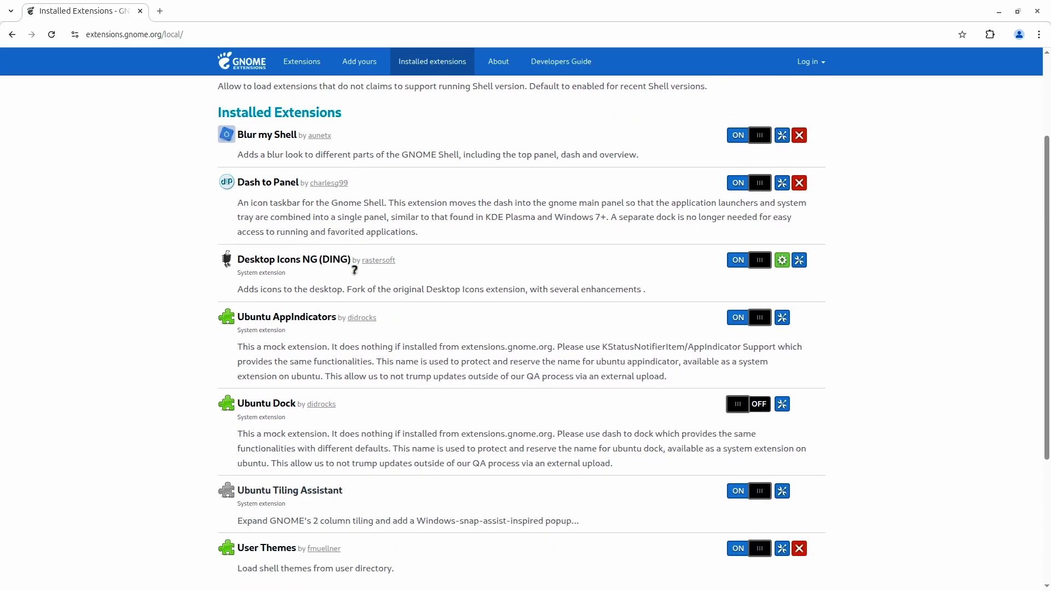
{"action": "scroll", "coordinate": [354, 279], "scroll_direction": "down", "scroll_amount": 3}
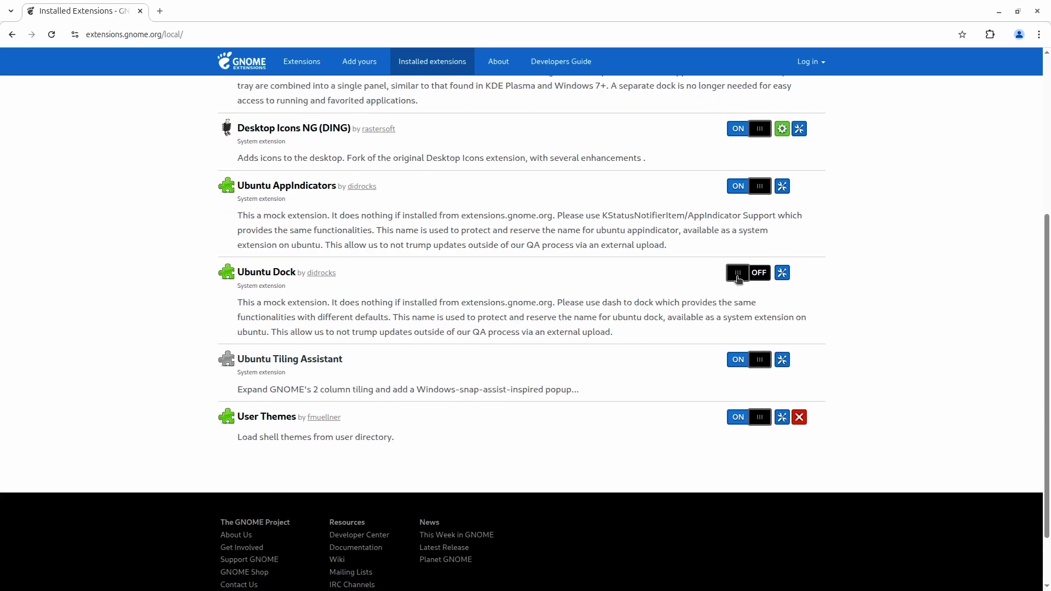
{"action": "scroll", "coordinate": [559, 246], "scroll_direction": "up", "scroll_amount": 6}
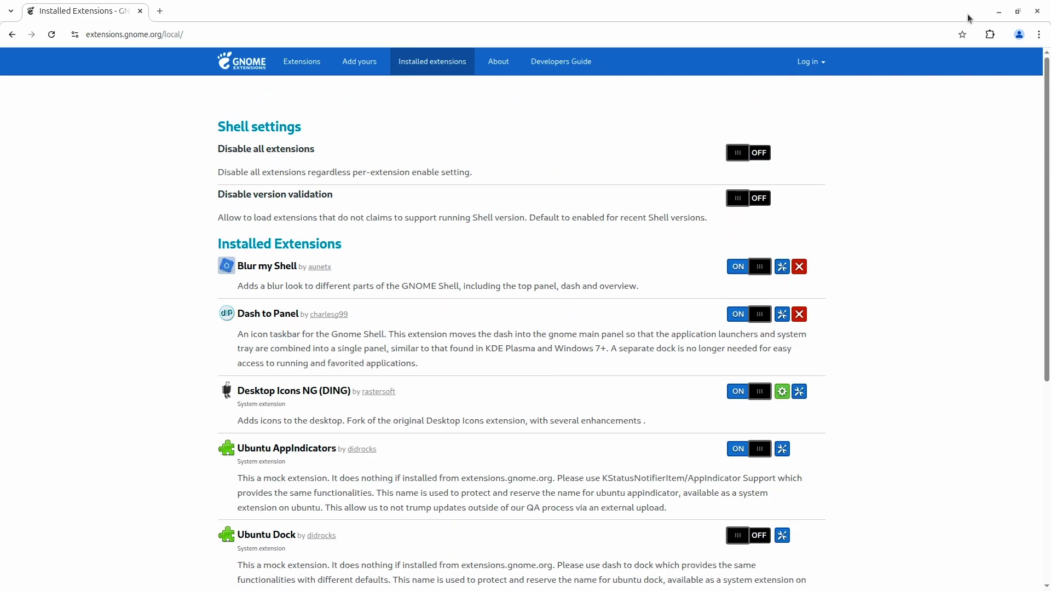
{"action": "left_click", "coordinate": [997, 11]}
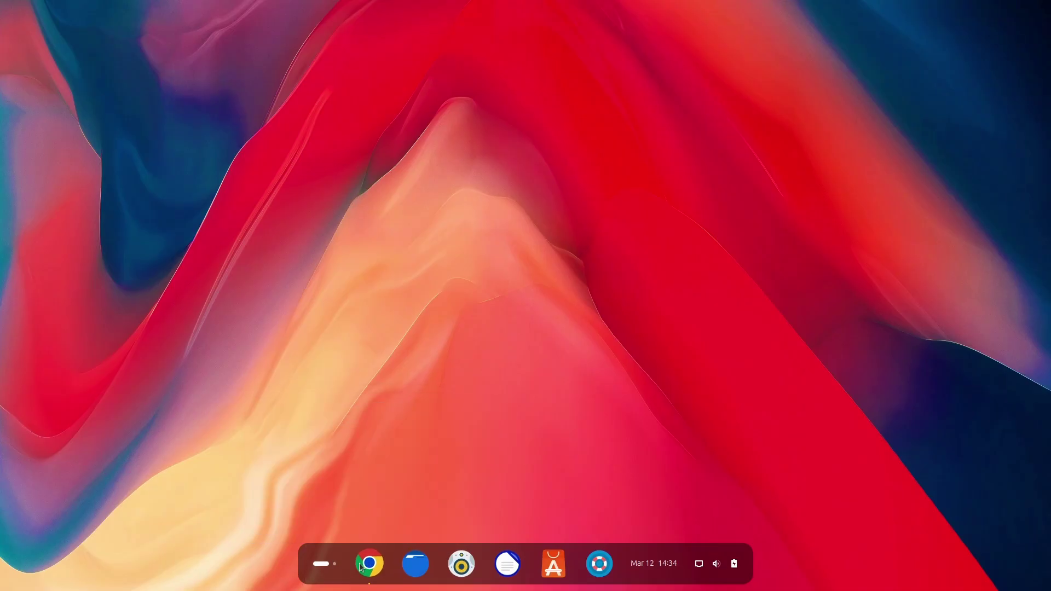
{"action": "mouse_move", "coordinate": [370, 549]}
{"action": "left_click", "coordinate": [386, 477]}
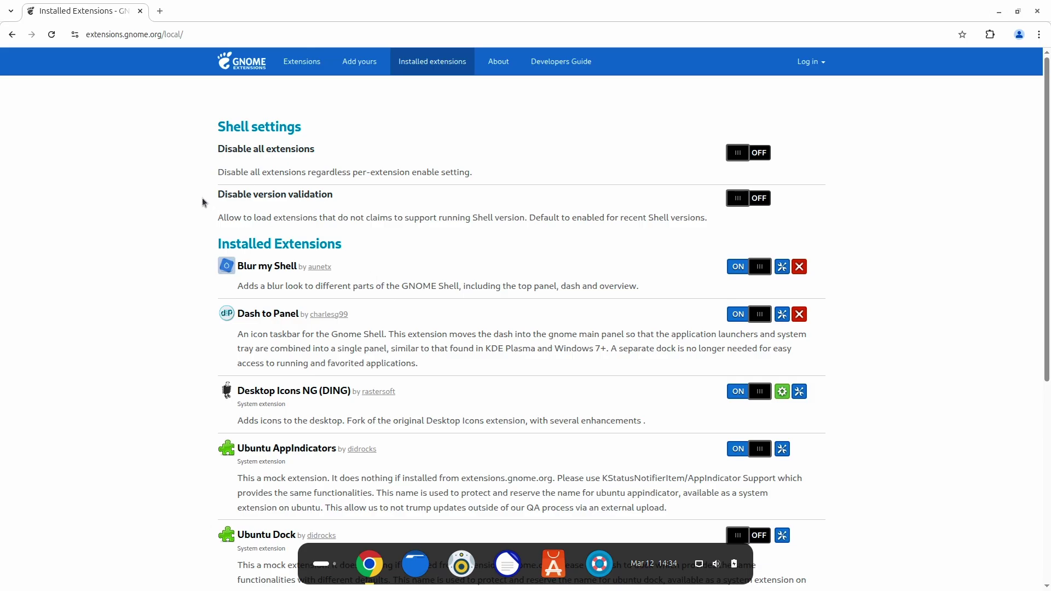
{"action": "left_click", "coordinate": [241, 66]}
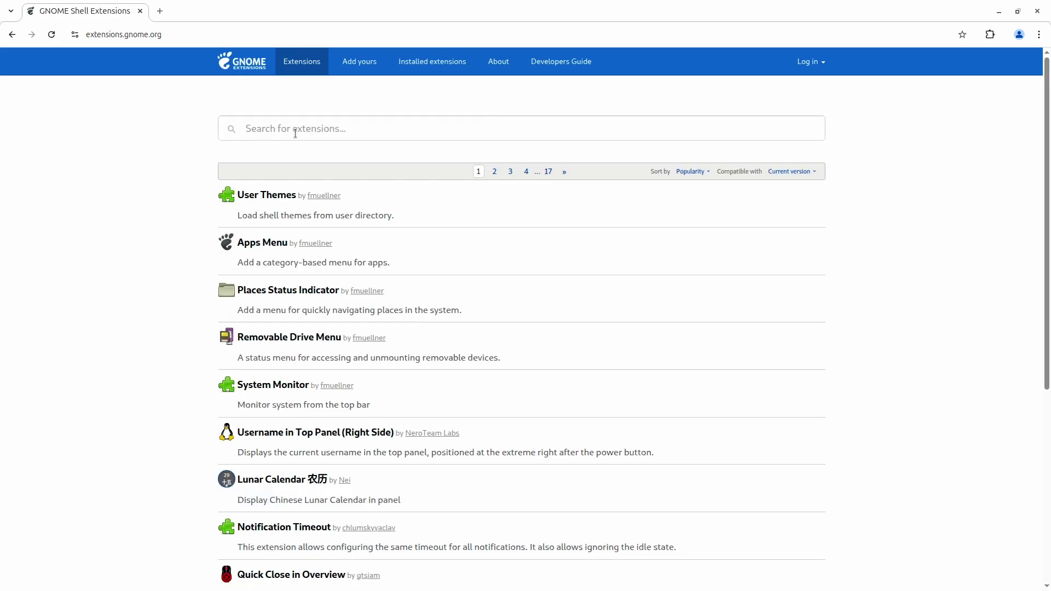
Search 'arcmenu' and open the ArcMenu extension page
{"action": "left_click", "coordinate": [295, 131]}
{"action": "type", "text": "arcmenu"}
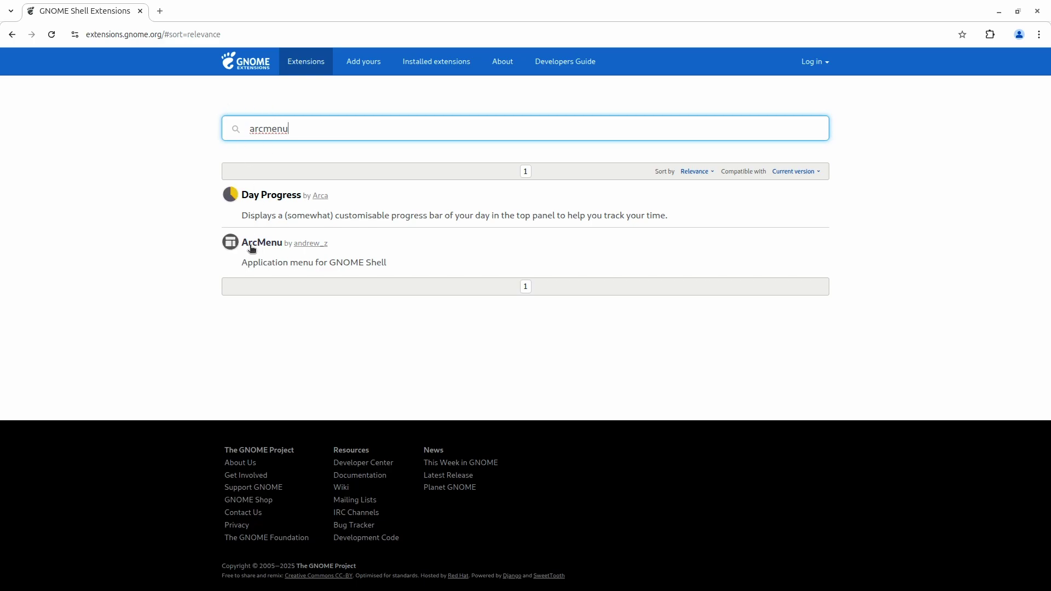
{"action": "left_click", "coordinate": [248, 246]}
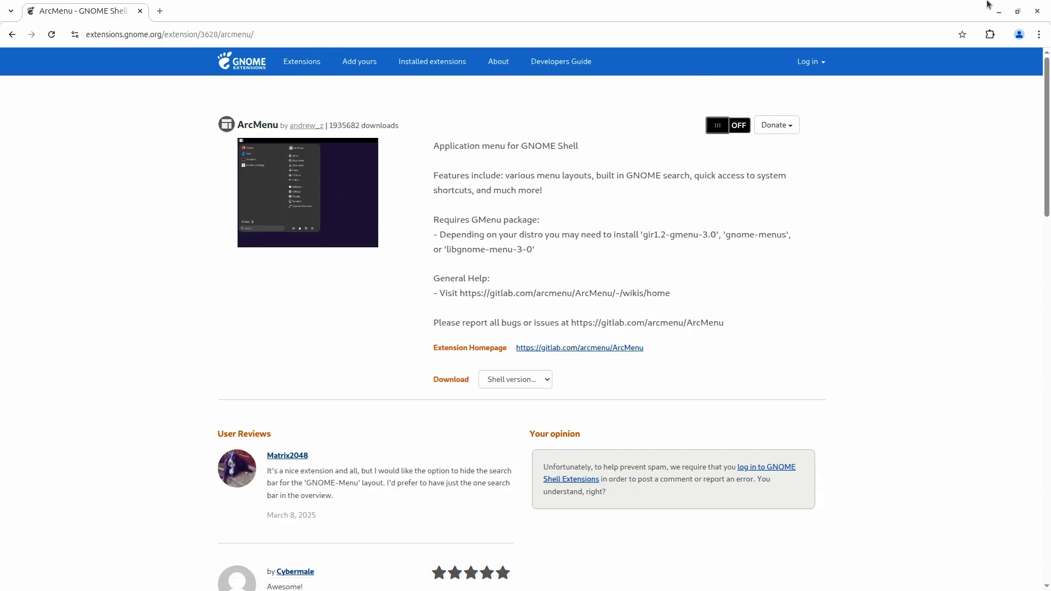
{"action": "left_click", "coordinate": [999, 12]}
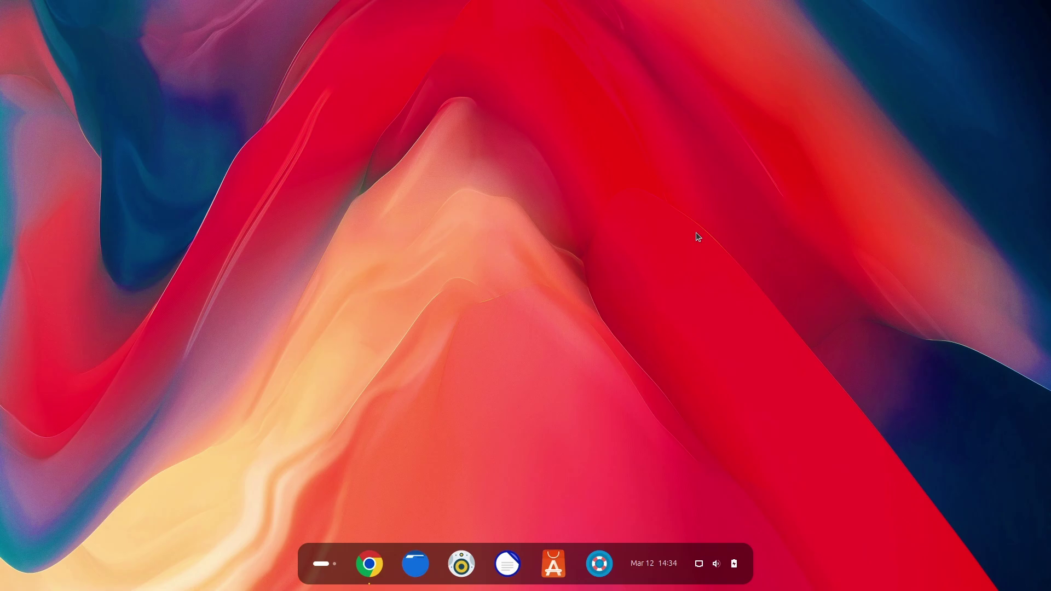
{"action": "left_click", "coordinate": [370, 562]}
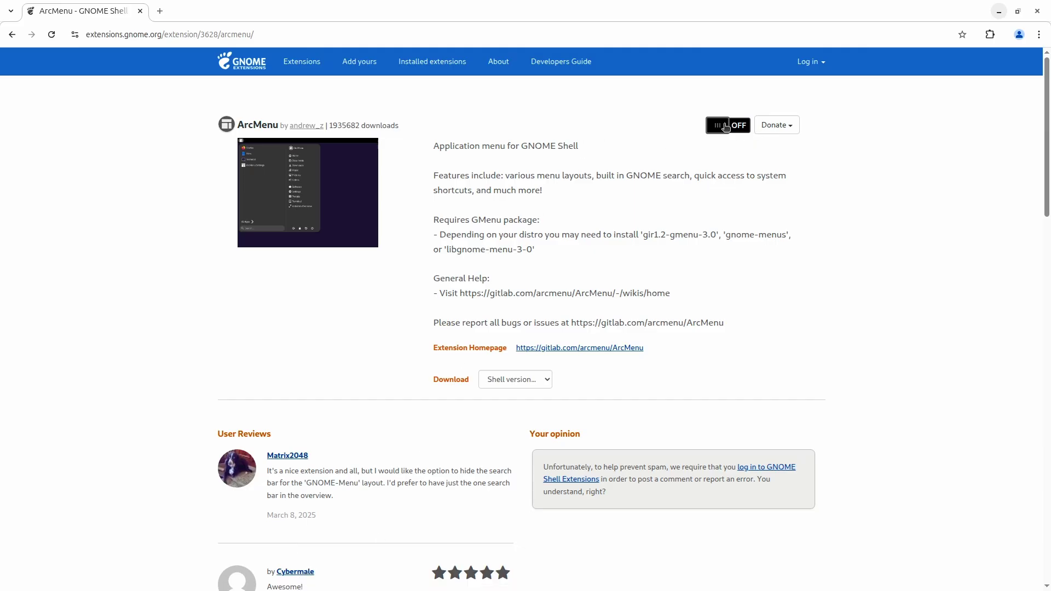
Switch ArcMenu on and confirm its installation
{"action": "left_click", "coordinate": [726, 127]}
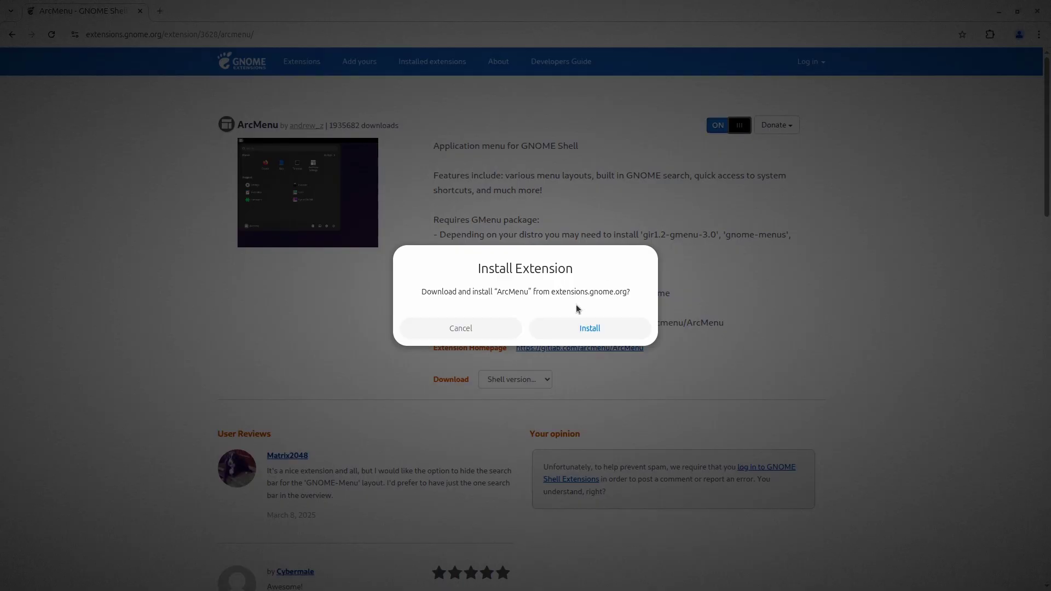
{"action": "left_click", "coordinate": [567, 326]}
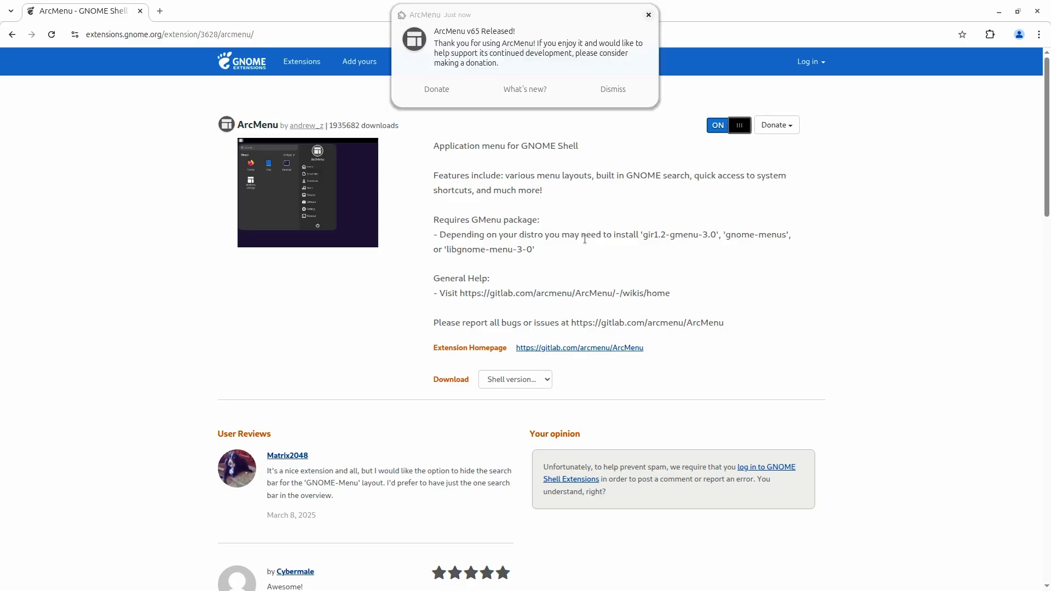
{"action": "left_click", "coordinate": [592, 93]}
Open ArcMenu's settings from the Installed extensions list
{"action": "left_click", "coordinate": [311, 62]}
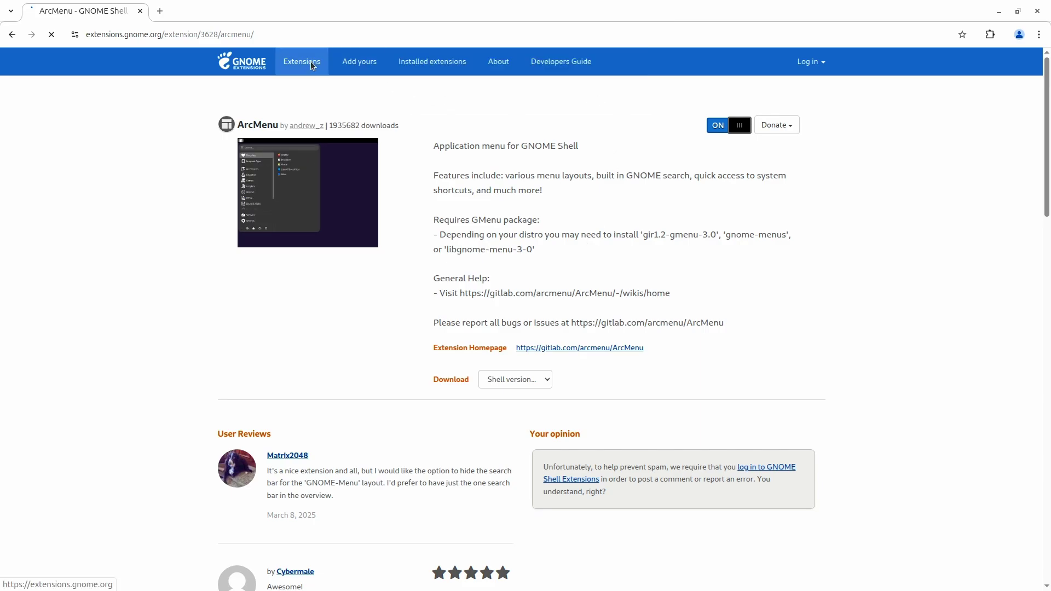
{"action": "left_click", "coordinate": [424, 63]}
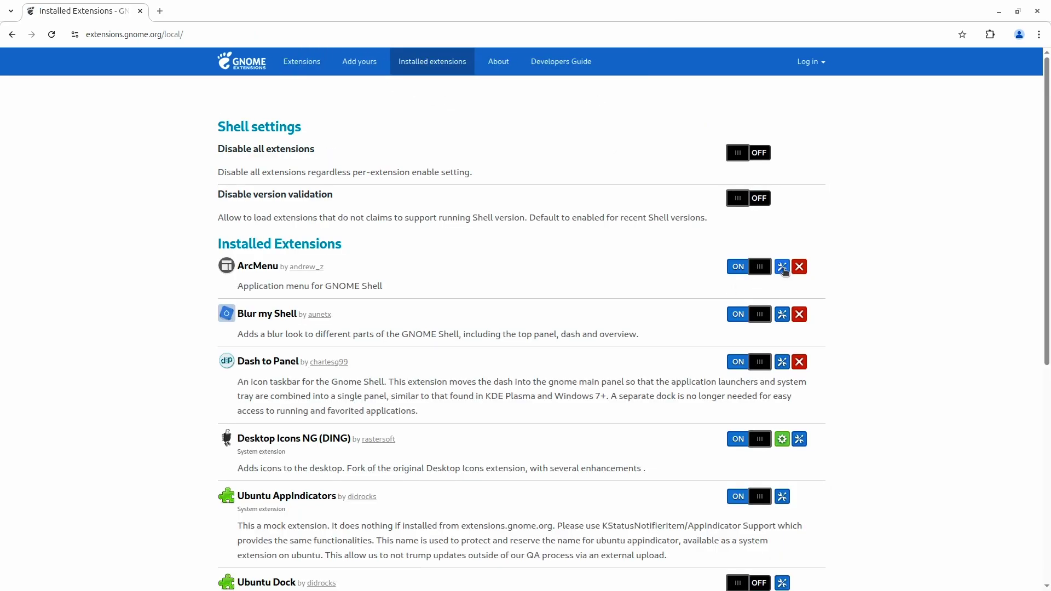
{"action": "left_click", "coordinate": [1000, 12]}
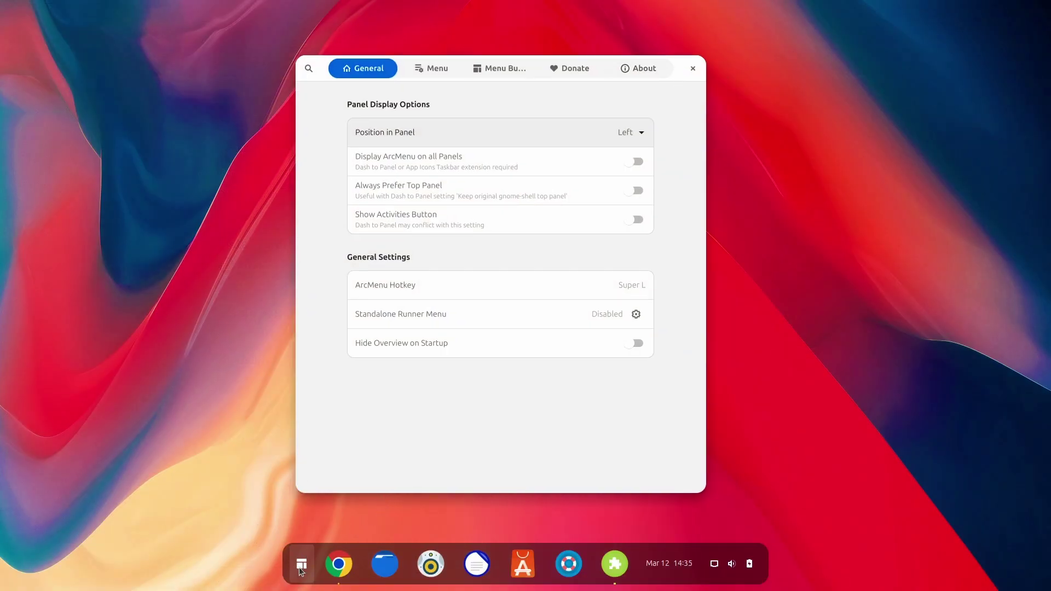
Open Menu Layout and browse the Modern, Touch, Launcher and Alternative layout groups
{"action": "left_click", "coordinate": [433, 68]}
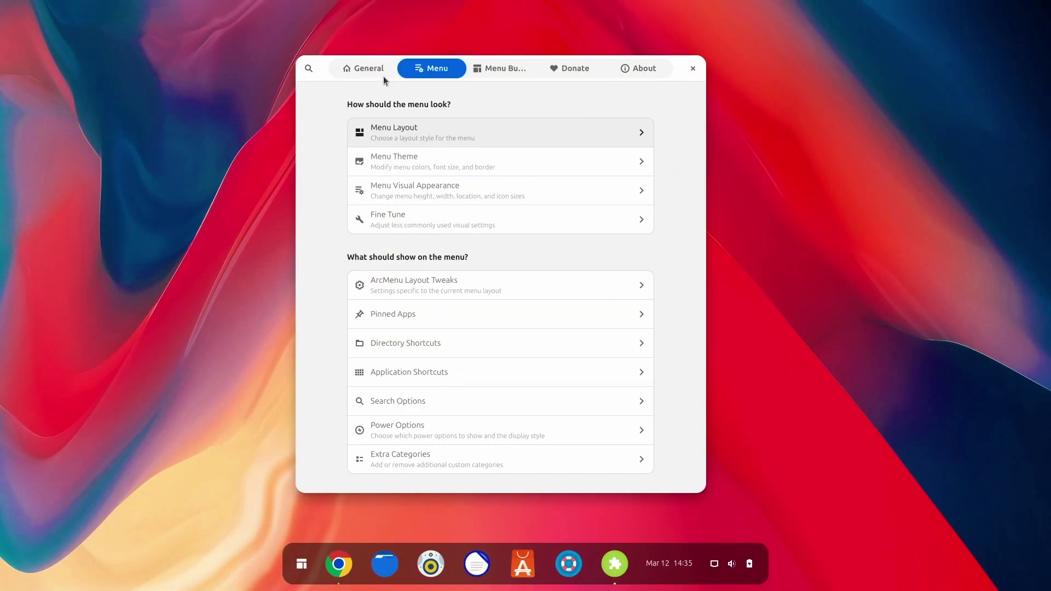
{"action": "left_click", "coordinate": [398, 136]}
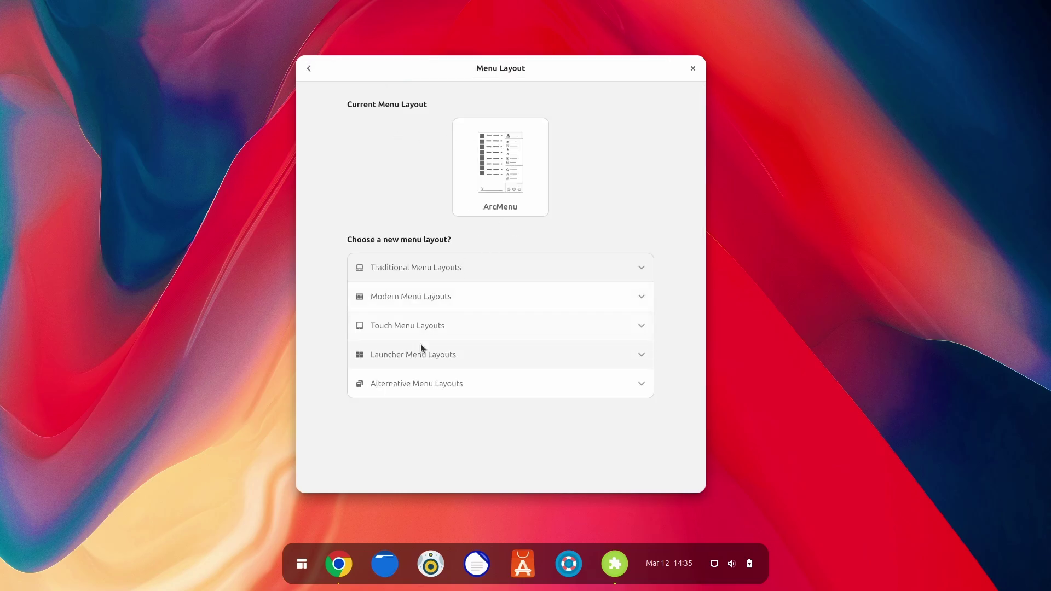
{"action": "left_click", "coordinate": [643, 297]}
{"action": "scroll", "coordinate": [640, 295], "scroll_direction": "down", "scroll_amount": 6}
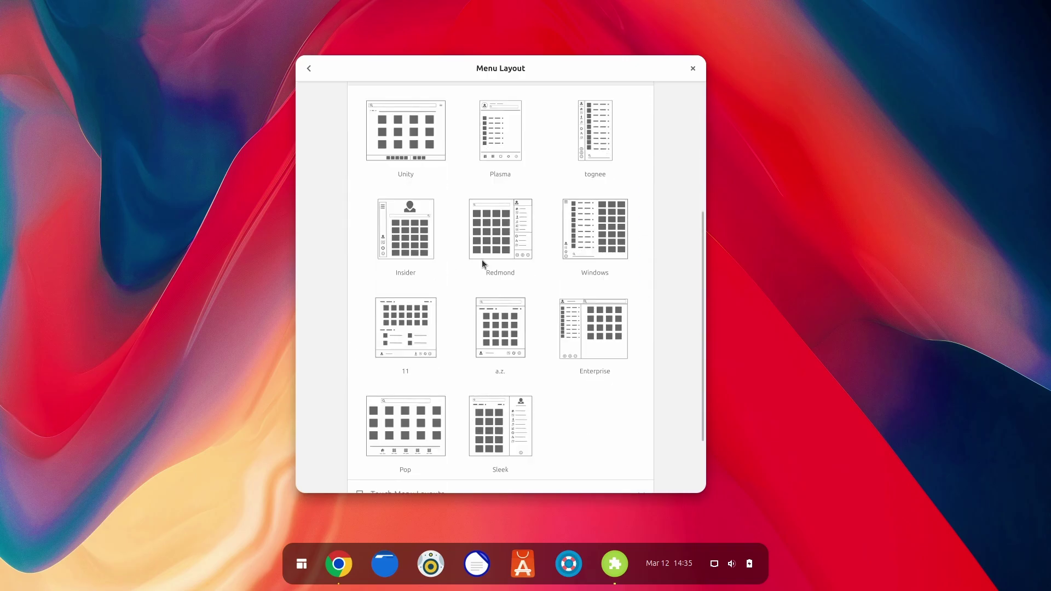
{"action": "scroll", "coordinate": [508, 362], "scroll_direction": "up", "scroll_amount": 8}
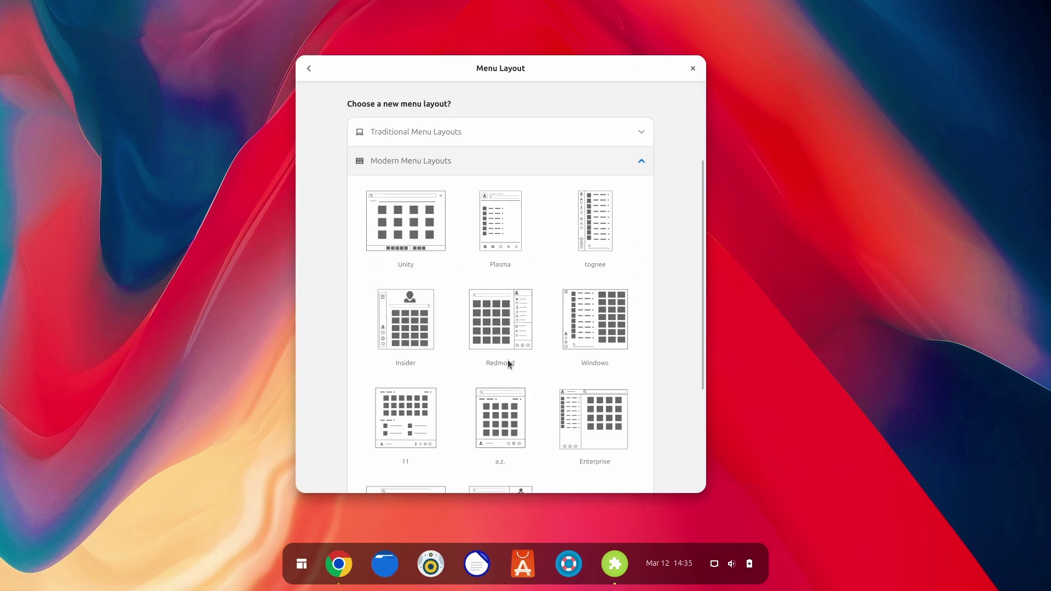
{"action": "left_click", "coordinate": [641, 208]}
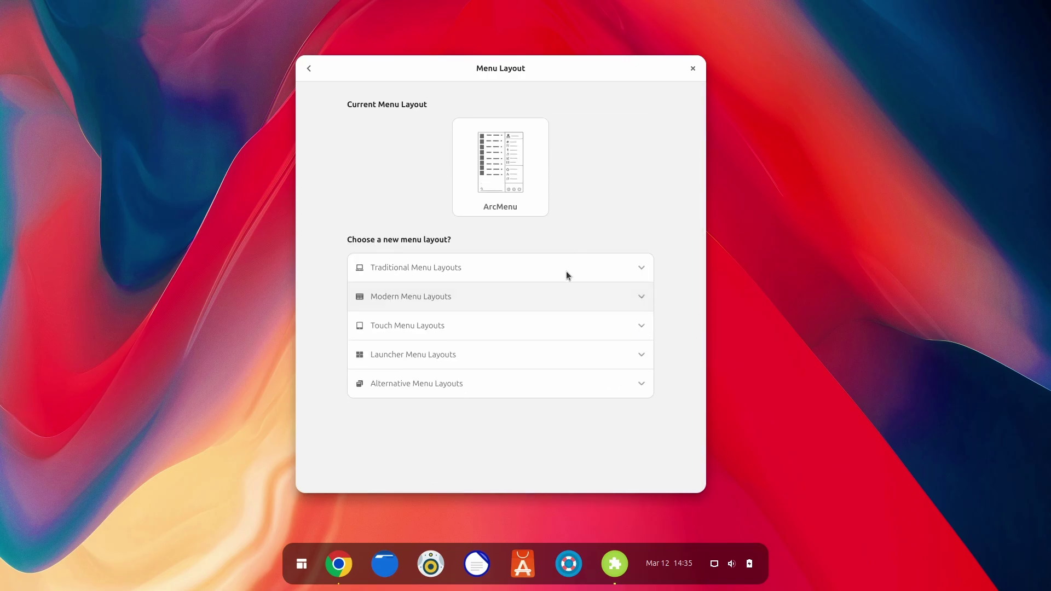
{"action": "left_click", "coordinate": [531, 331]}
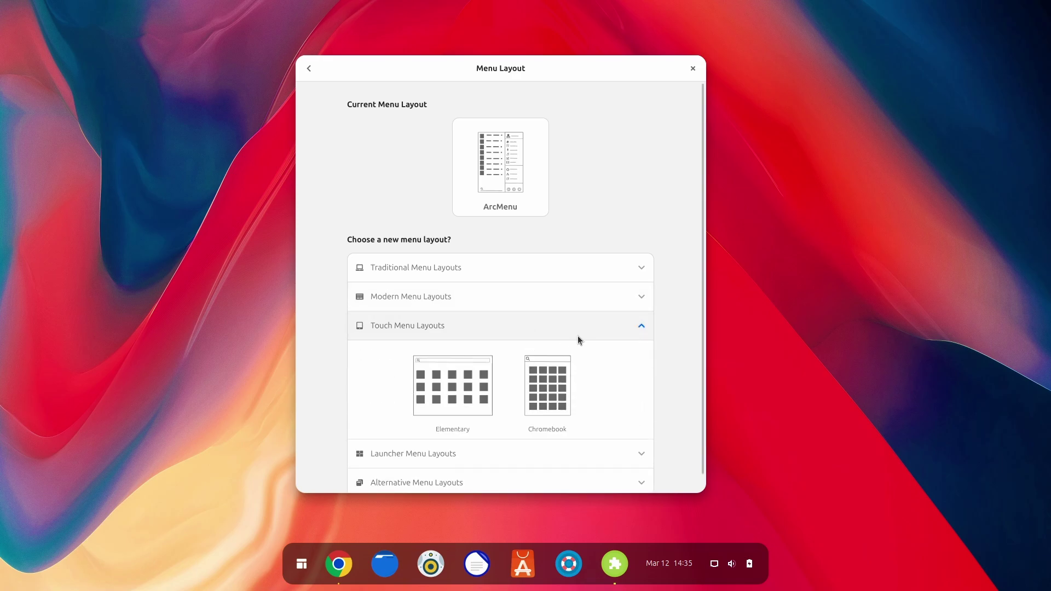
{"action": "left_click", "coordinate": [633, 324]}
{"action": "left_click", "coordinate": [611, 355]}
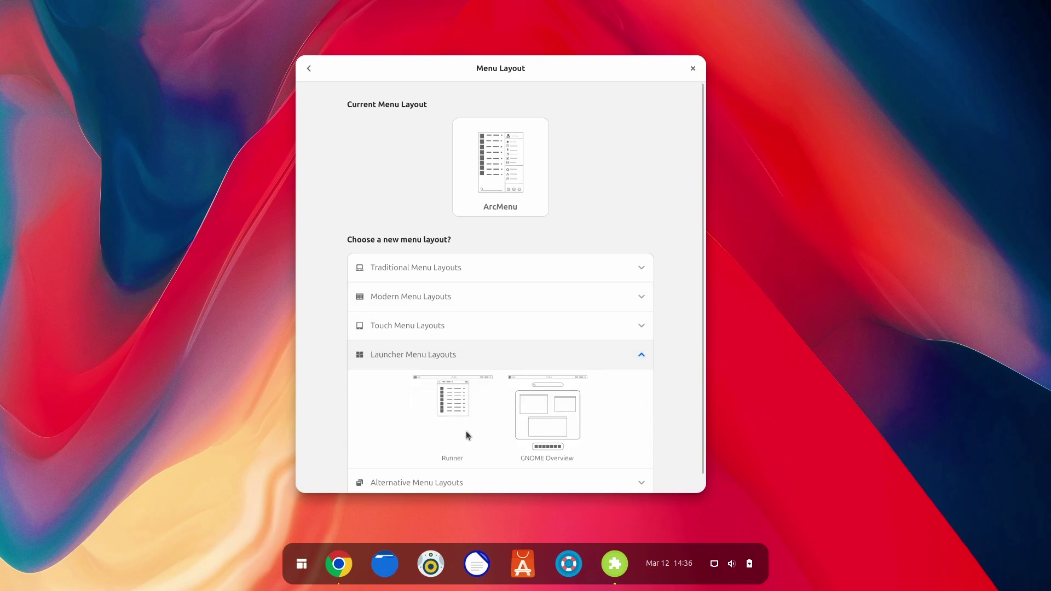
{"action": "left_click", "coordinate": [629, 353]}
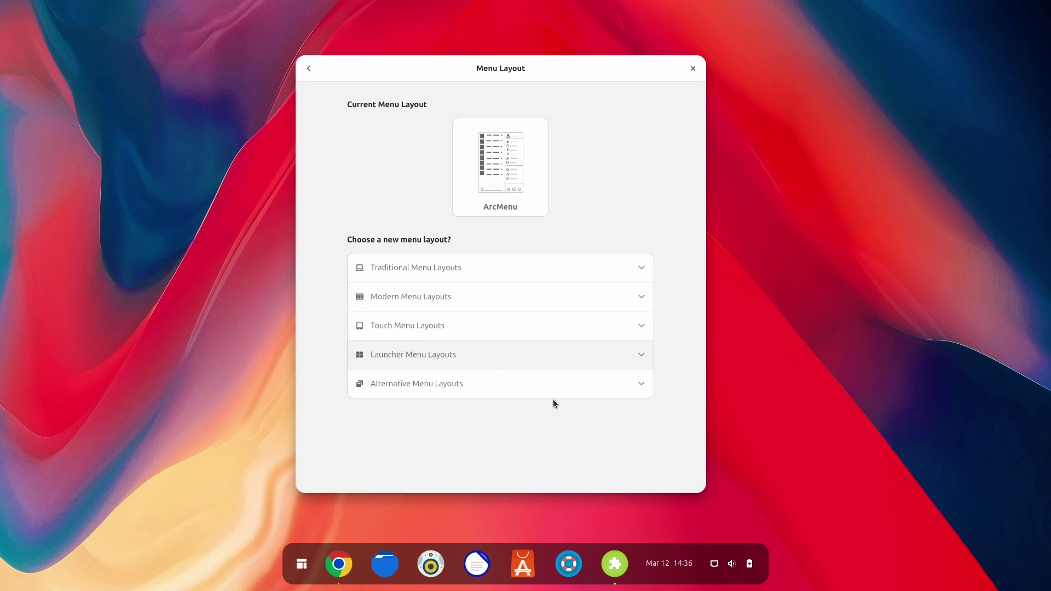
{"action": "left_click", "coordinate": [582, 391]}
{"action": "scroll", "coordinate": [582, 391], "scroll_direction": "down", "scroll_amount": 1}
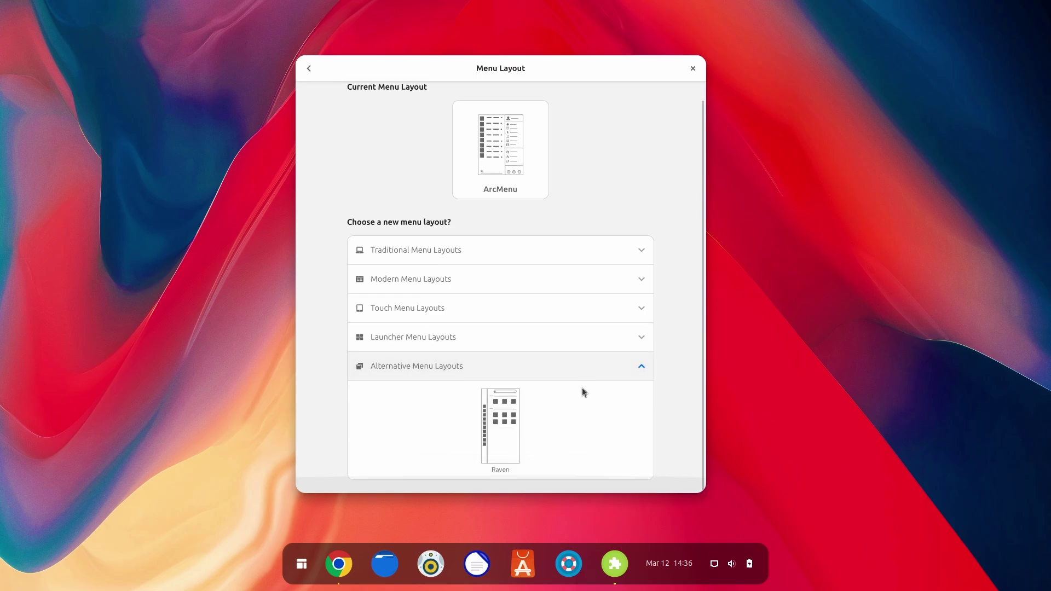
{"action": "left_click", "coordinate": [633, 307]}
Try the a.z. layout from Modern Menu Layouts and preview the menu
{"action": "left_click", "coordinate": [629, 283]}
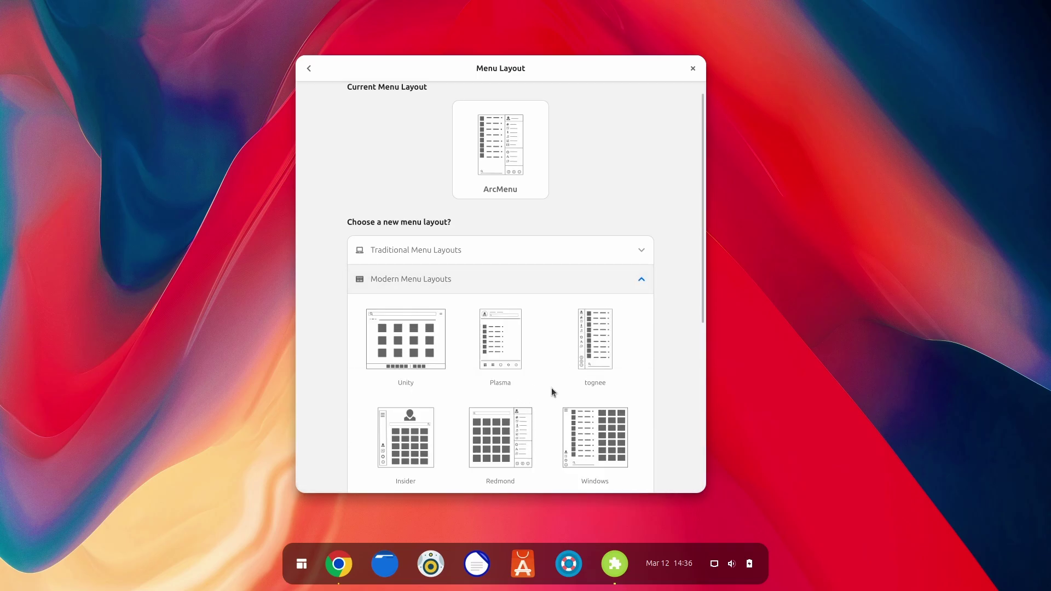
{"action": "scroll", "coordinate": [518, 364], "scroll_direction": "down", "scroll_amount": 3}
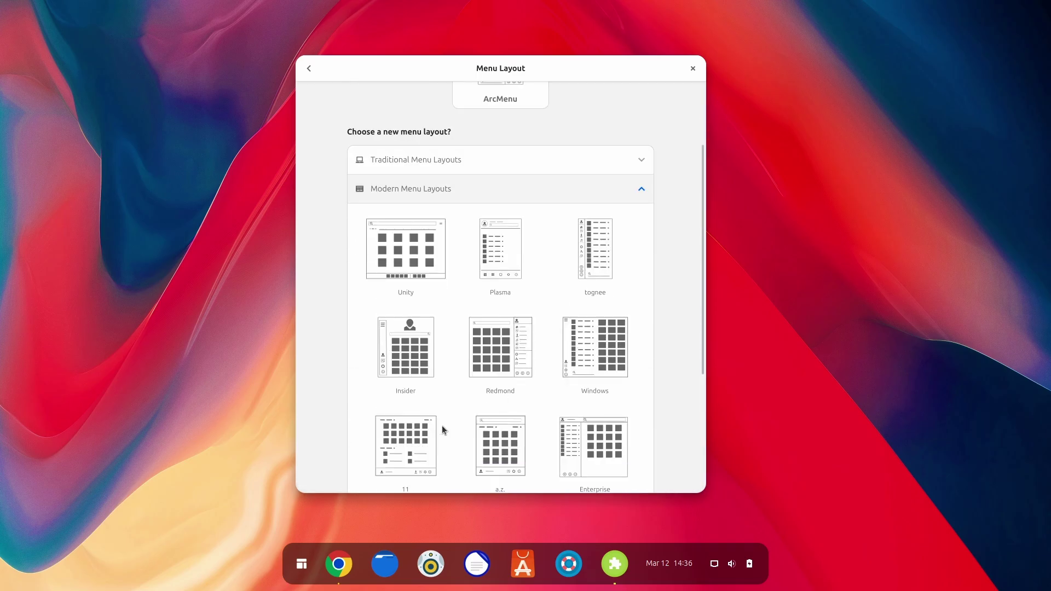
{"action": "left_click", "coordinate": [500, 446]}
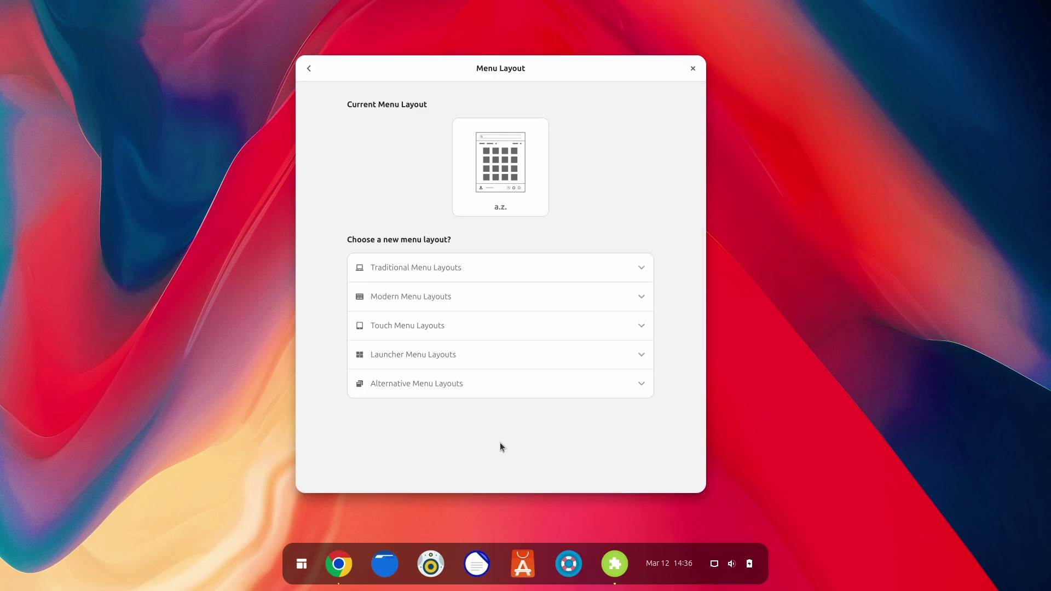
{"action": "left_click", "coordinate": [293, 557]}
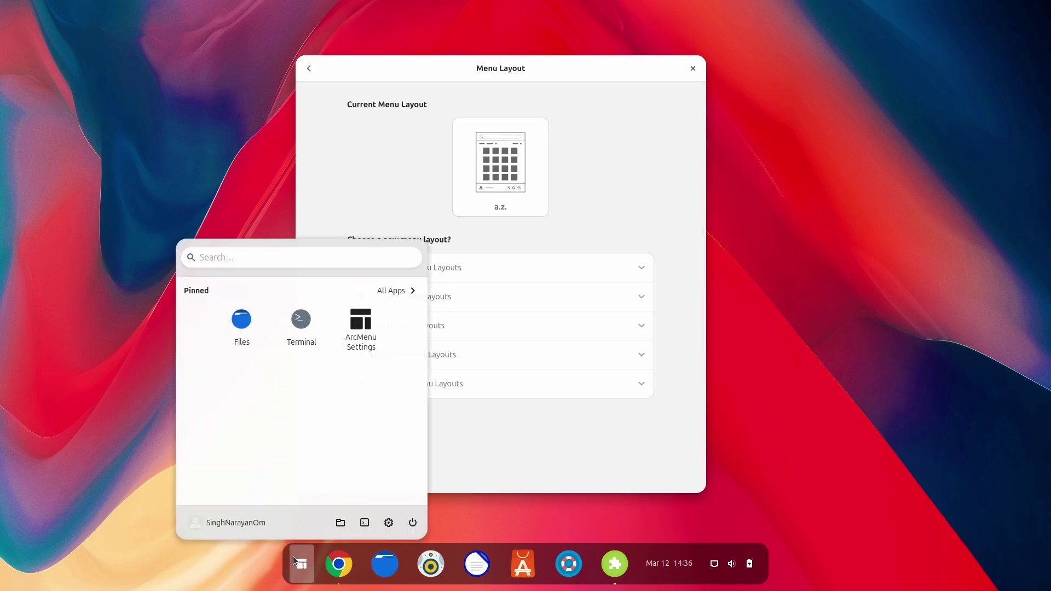
{"action": "left_click", "coordinate": [294, 556]}
Select the 11 layout from Modern Menu Layouts and preview the menu
{"action": "left_click", "coordinate": [441, 296]}
{"action": "scroll", "coordinate": [429, 399], "scroll_direction": "down", "scroll_amount": 4}
{"action": "left_click", "coordinate": [417, 412]}
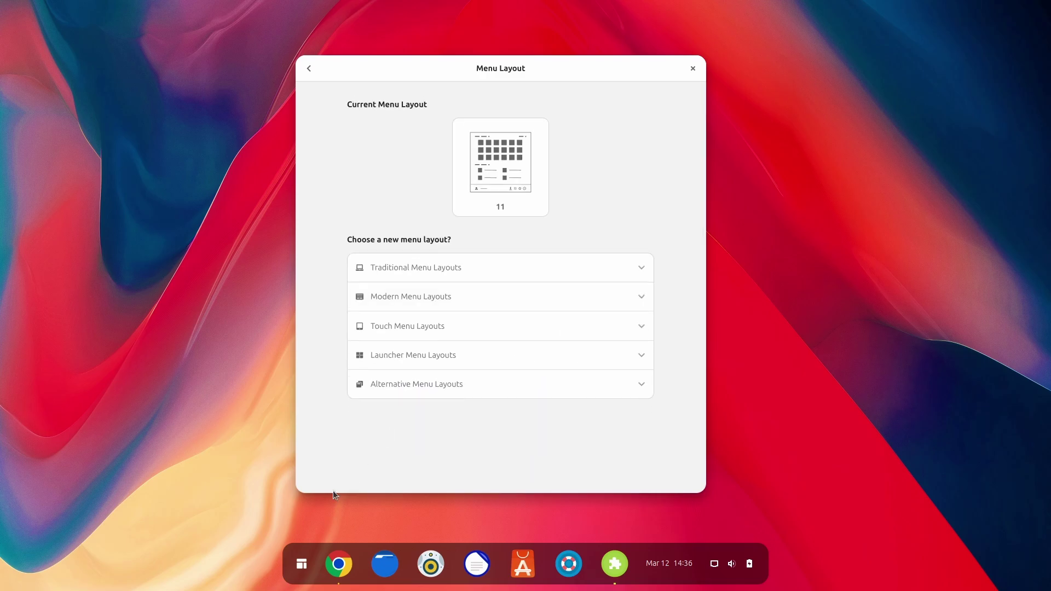
{"action": "left_click", "coordinate": [300, 560]}
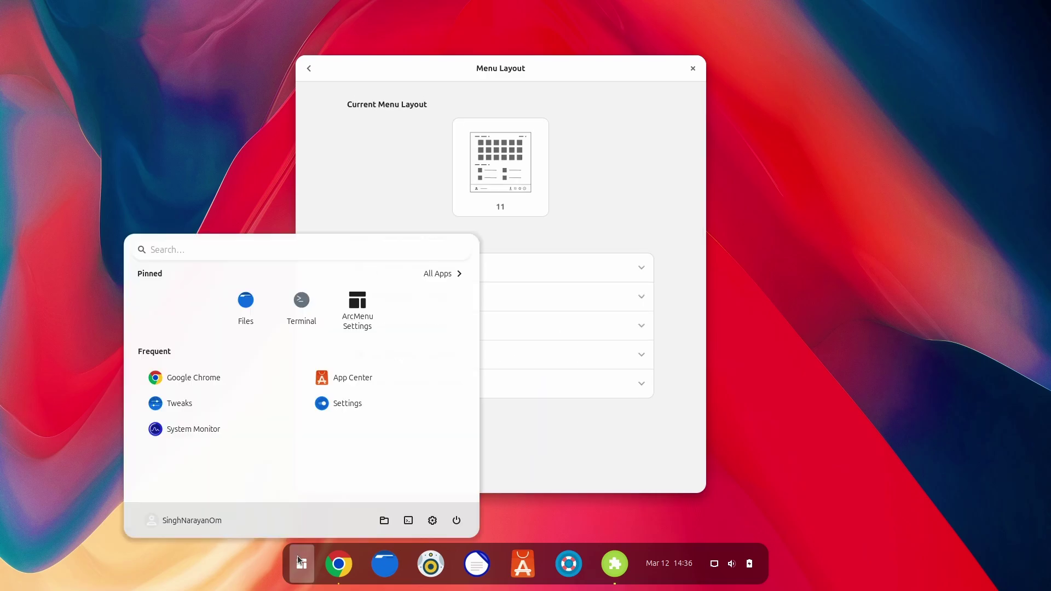
{"action": "left_click", "coordinate": [300, 559]}
Turn on Override Theme in Menu Theme and try the Dark Blue theme
{"action": "left_click", "coordinate": [309, 69]}
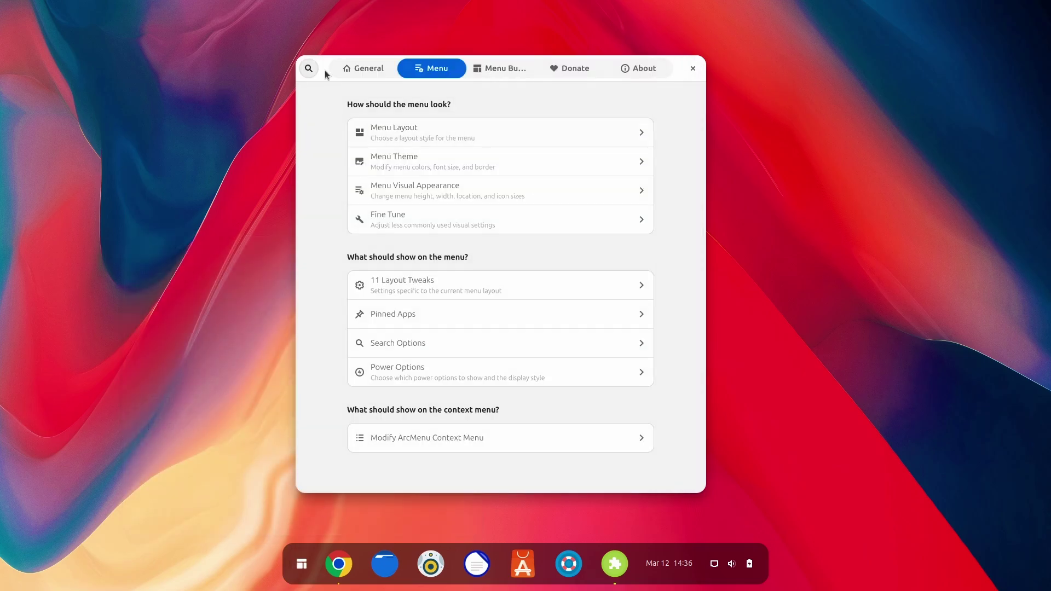
{"action": "left_click", "coordinate": [438, 160]}
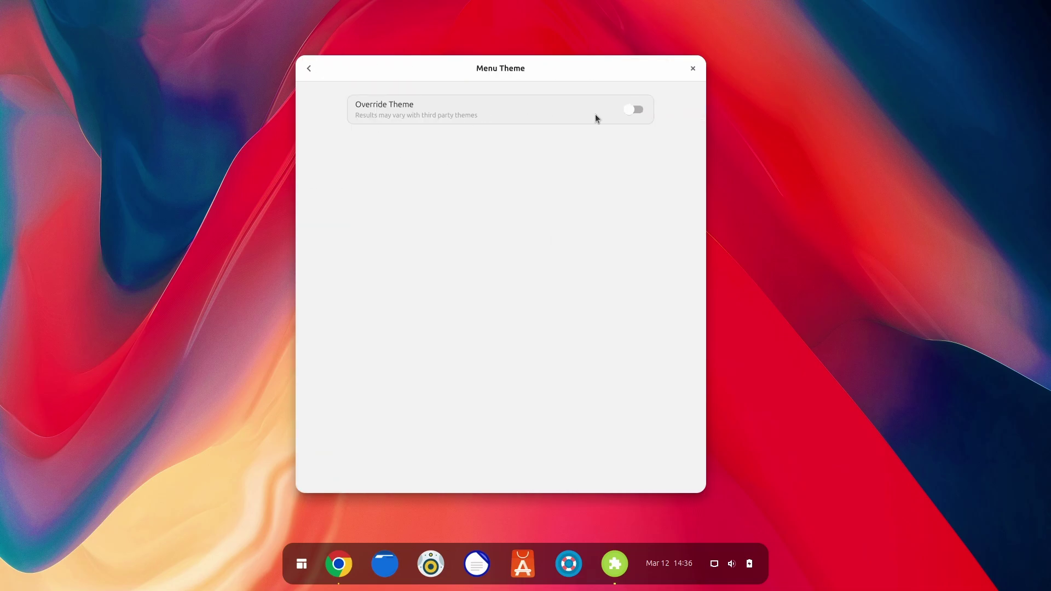
{"action": "left_click", "coordinate": [596, 114]}
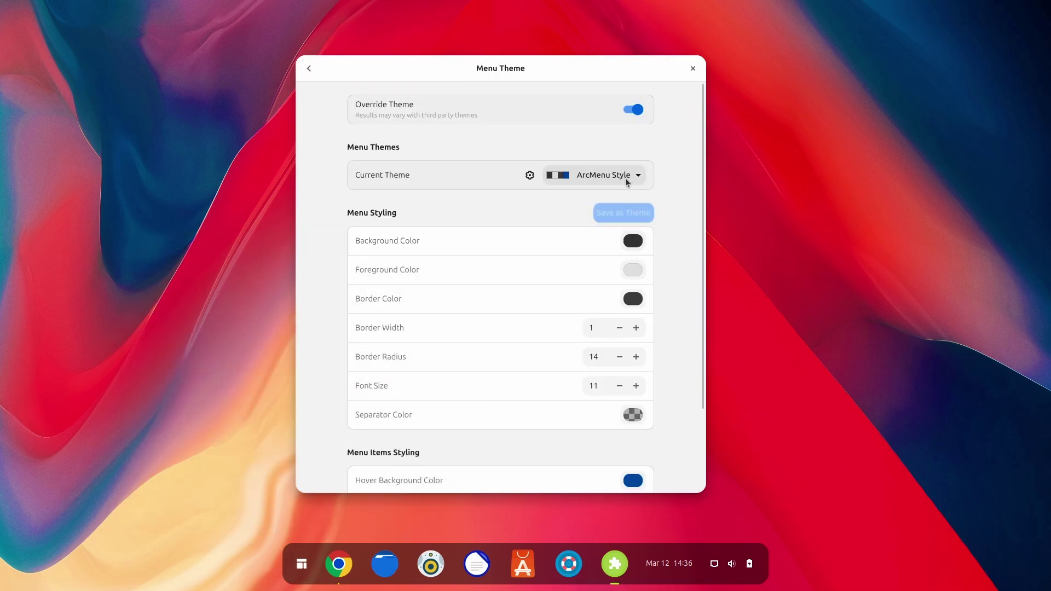
{"action": "left_click", "coordinate": [628, 181]}
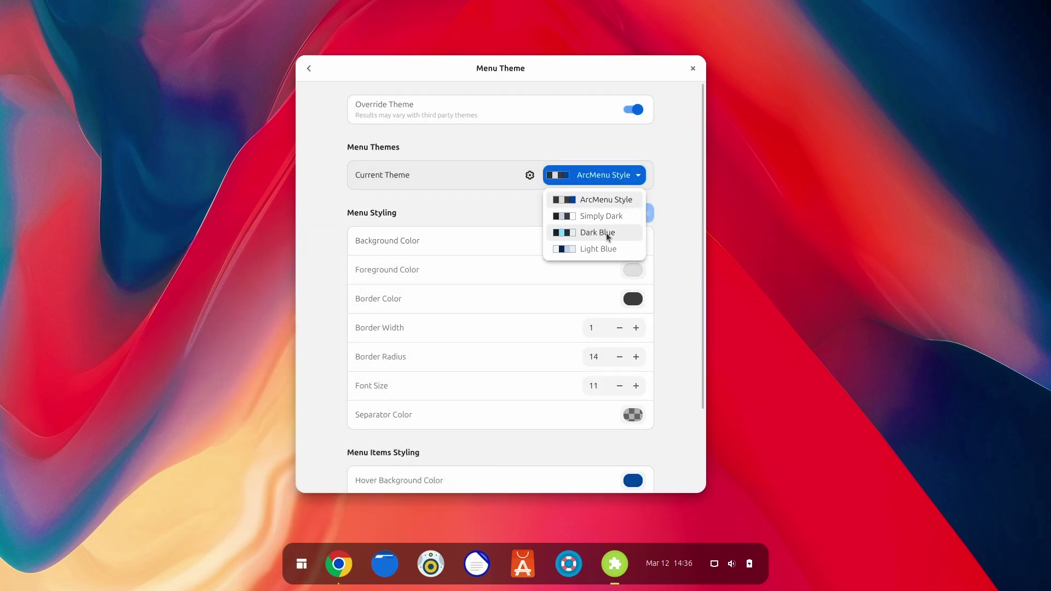
{"action": "left_click", "coordinate": [606, 232]}
{"action": "left_click", "coordinate": [306, 565]}
{"action": "left_click", "coordinate": [306, 565]}
Apply the Light Blue theme and preview the menu
{"action": "left_click", "coordinate": [613, 175]}
{"action": "left_click", "coordinate": [599, 251]}
{"action": "left_click", "coordinate": [304, 569]}
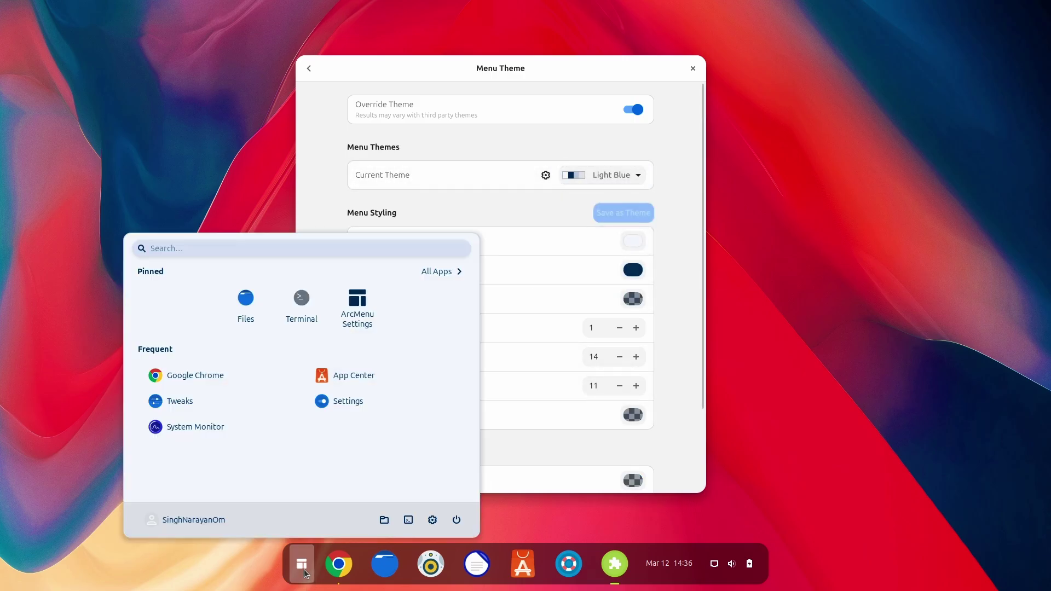
{"action": "left_click", "coordinate": [303, 569]}
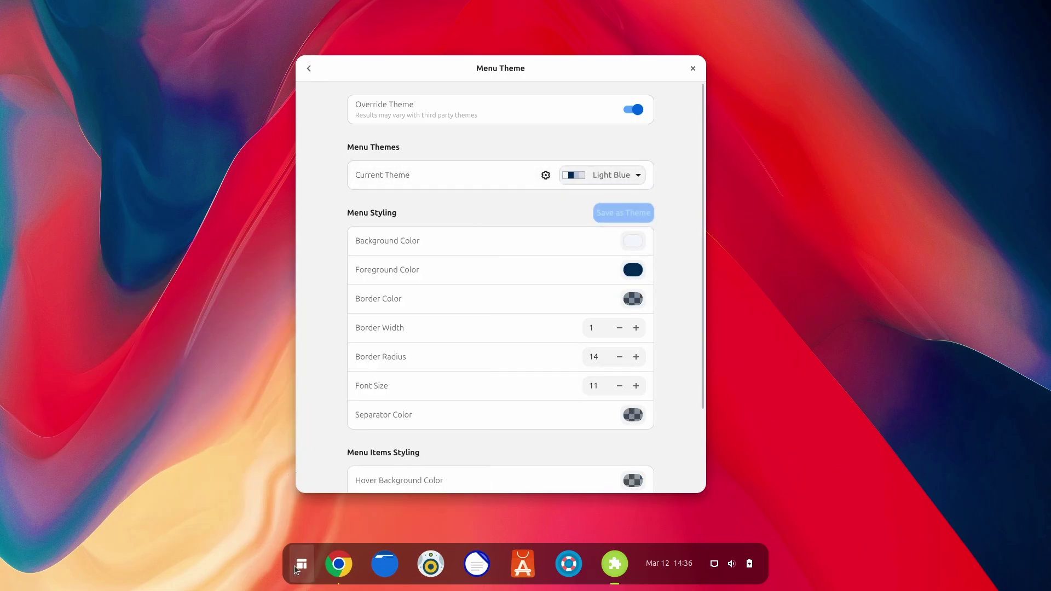
Set the menu location to Bottom Centered, briefly trying Monitor Centered
{"action": "left_click", "coordinate": [297, 570]}
{"action": "left_click", "coordinate": [296, 570]}
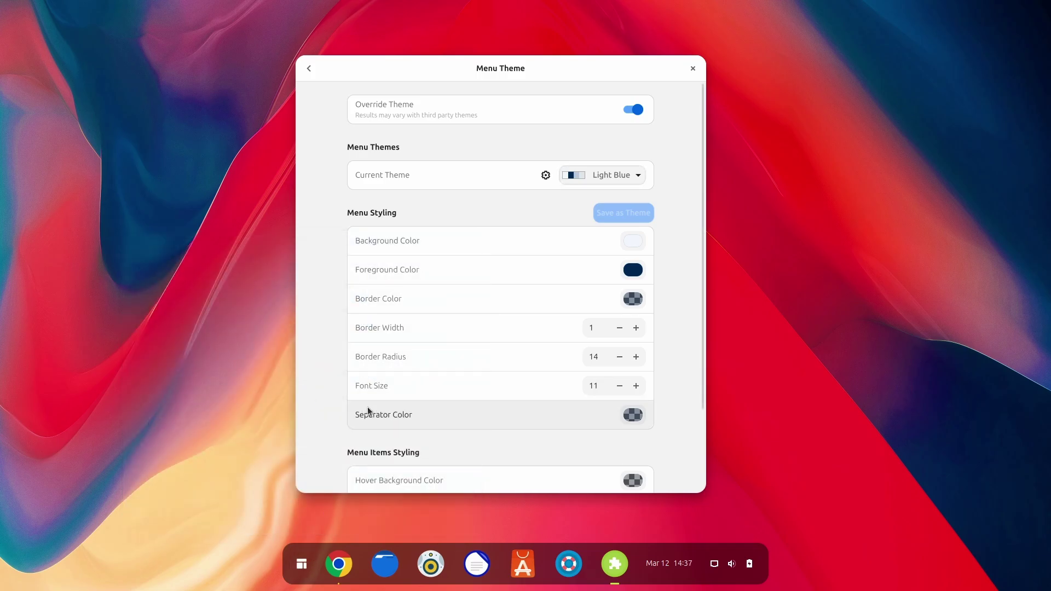
{"action": "key", "text": "Escape"}
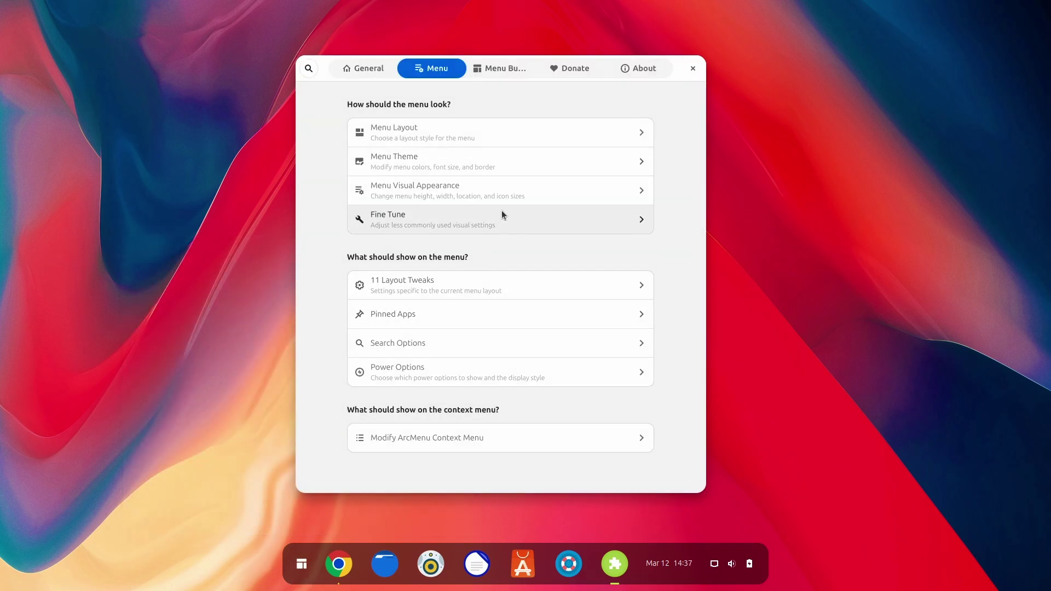
{"action": "left_click", "coordinate": [509, 194]}
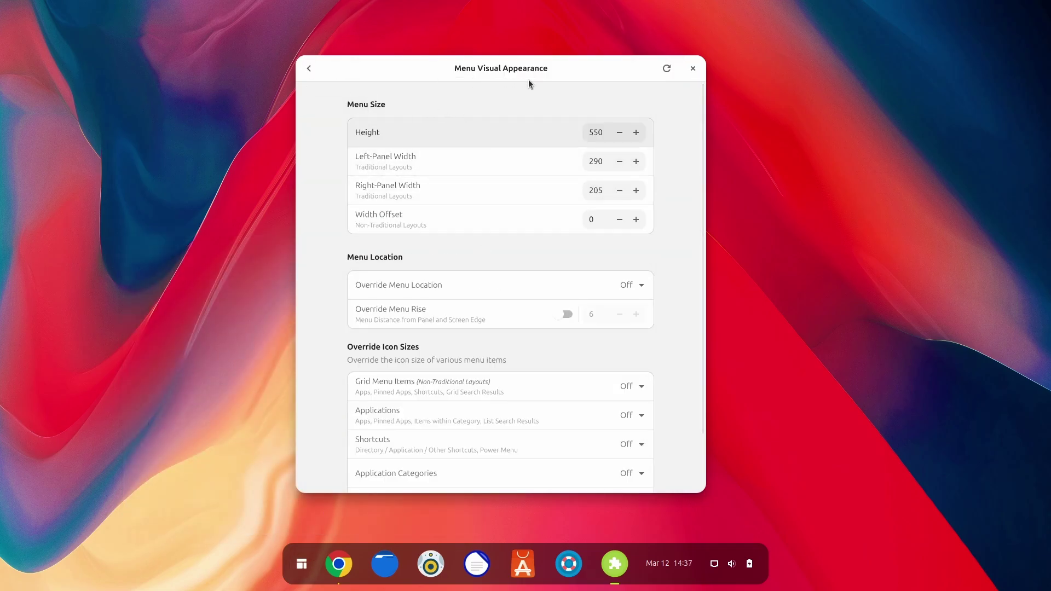
{"action": "left_click", "coordinate": [625, 284]}
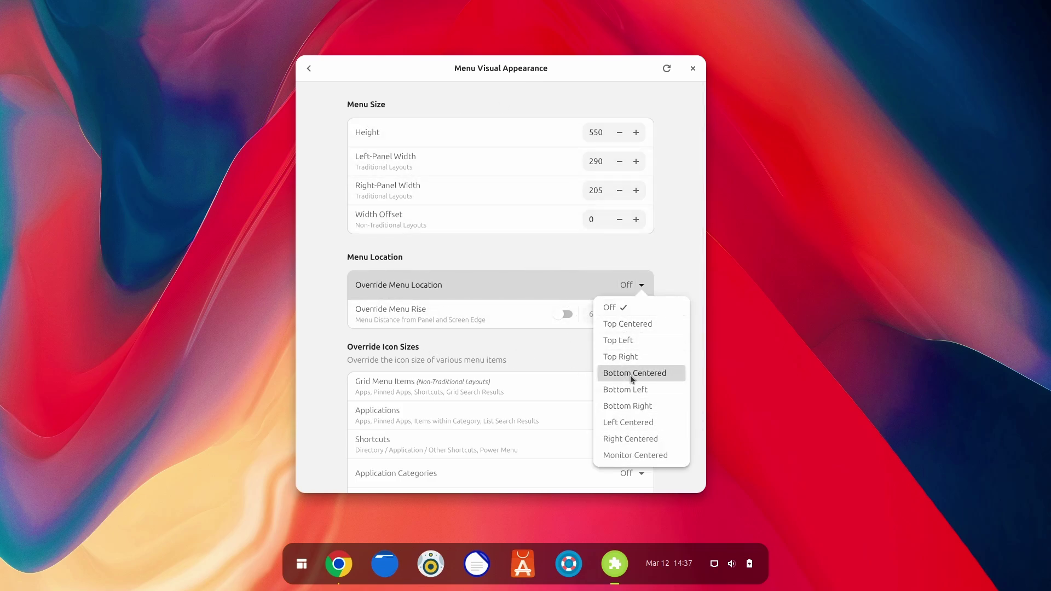
{"action": "left_click", "coordinate": [630, 375]}
{"action": "left_click", "coordinate": [303, 563]}
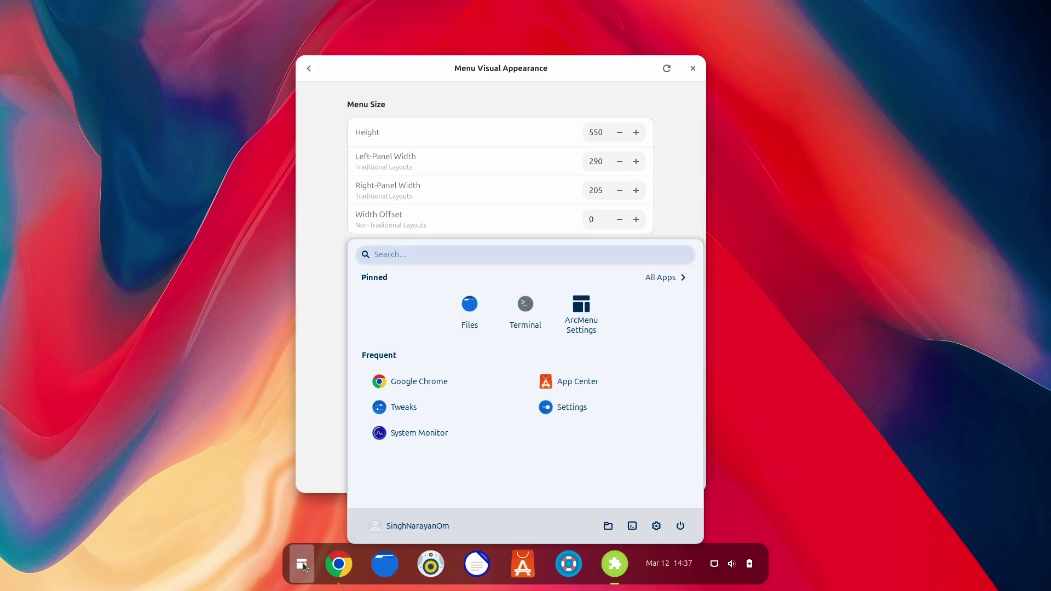
{"action": "left_click", "coordinate": [304, 562]}
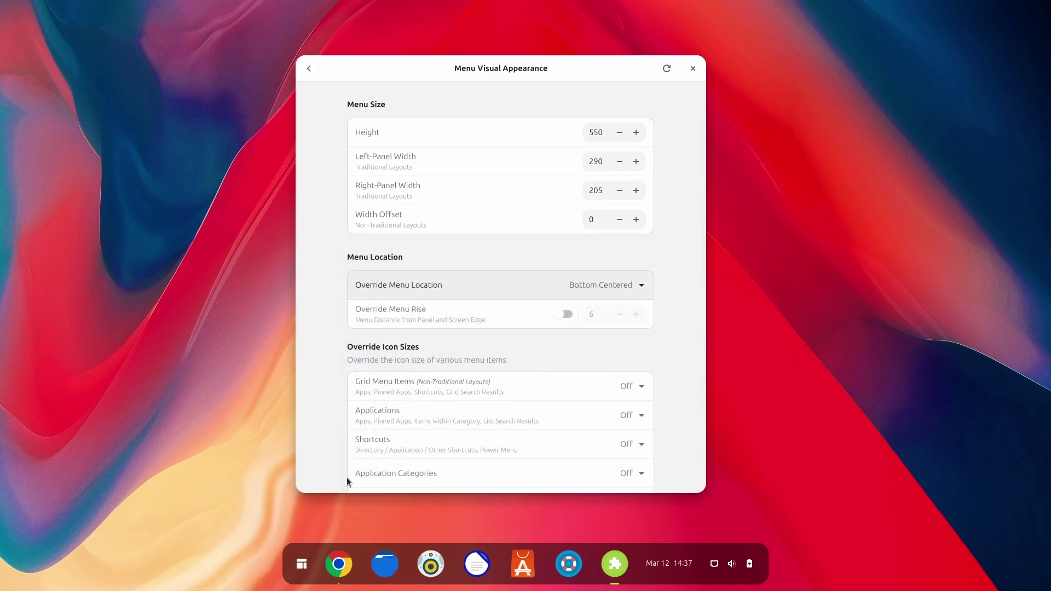
{"action": "left_click", "coordinate": [608, 284]}
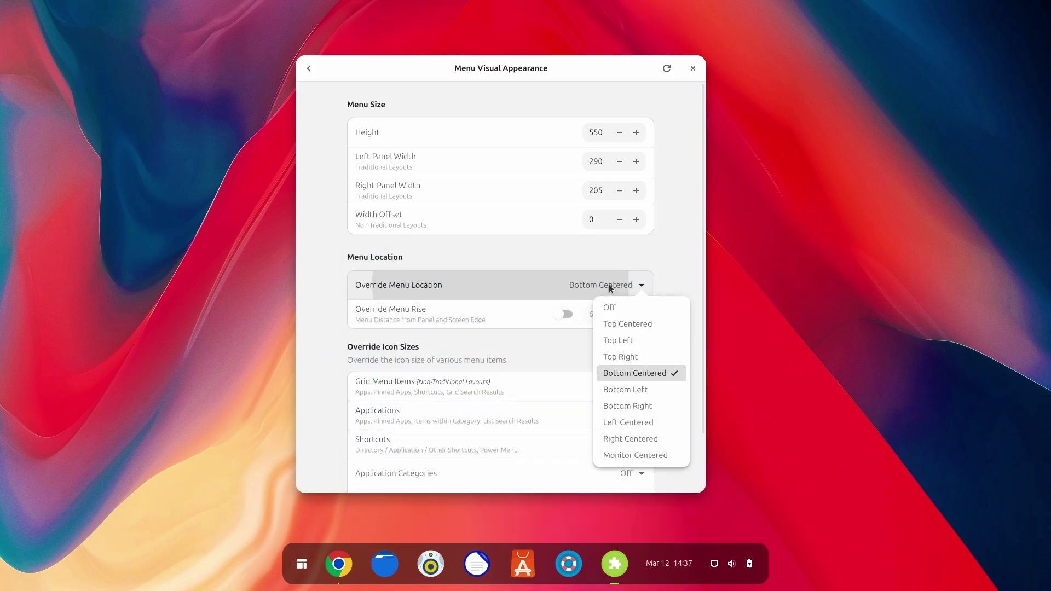
{"action": "left_click", "coordinate": [624, 454]}
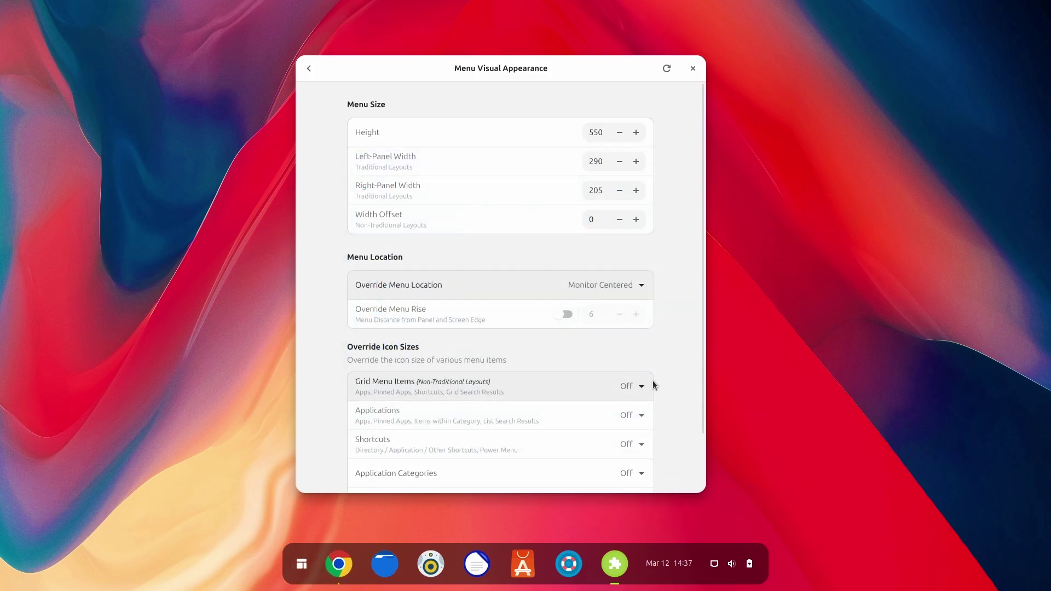
{"action": "left_click", "coordinate": [616, 288]}
{"action": "left_click", "coordinate": [640, 374]}
Enable Override Menu Rise and set the rise to 29
{"action": "left_click", "coordinate": [561, 315]}
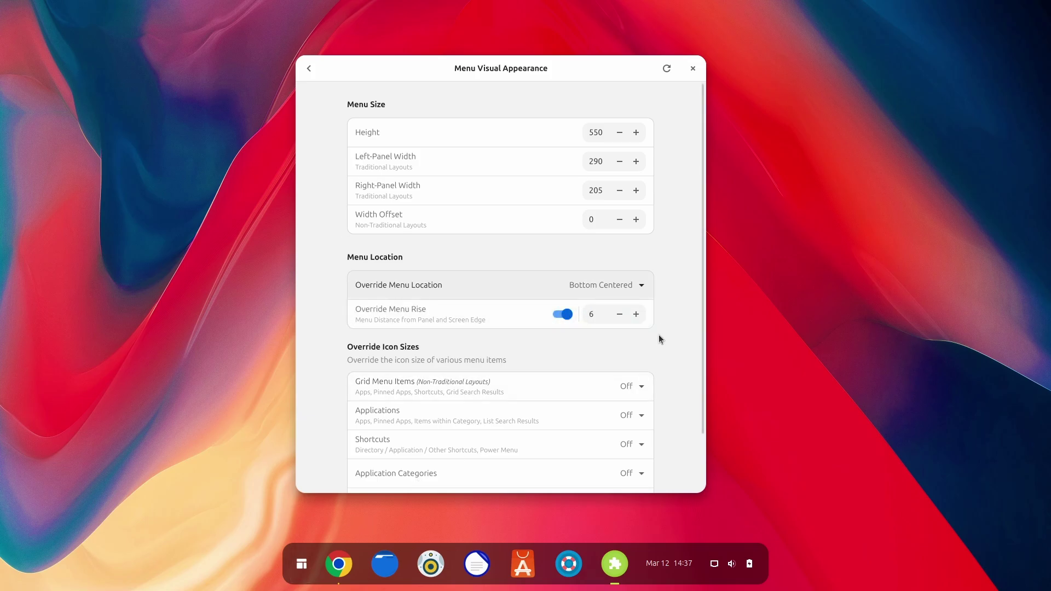
{"action": "left_click", "coordinate": [619, 314]}
{"action": "left_click", "coordinate": [619, 314]}
{"action": "left_click", "coordinate": [619, 314]}
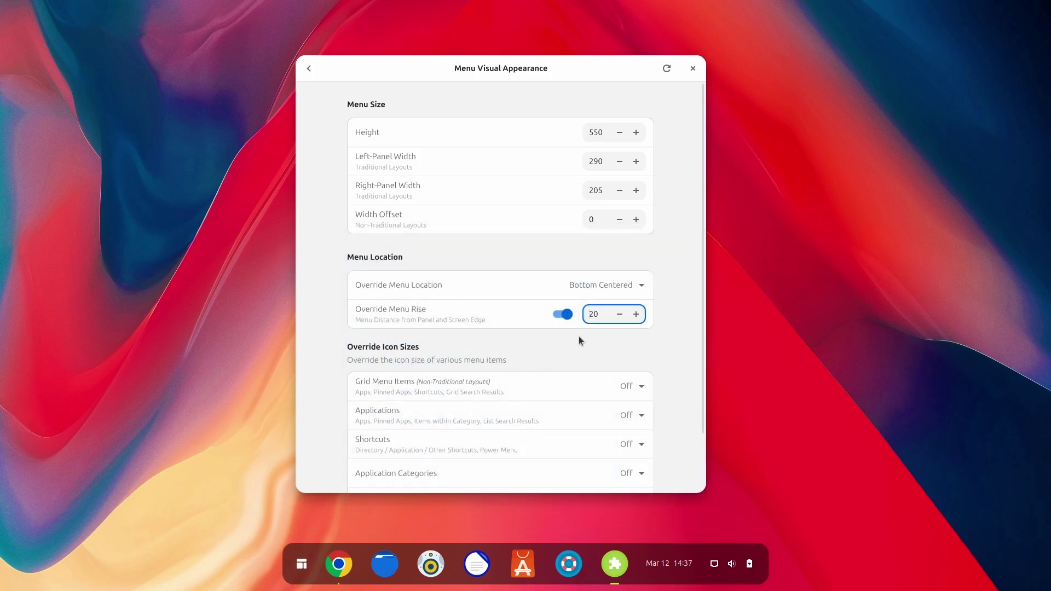
{"action": "left_click", "coordinate": [302, 565]}
{"action": "left_click", "coordinate": [303, 564]}
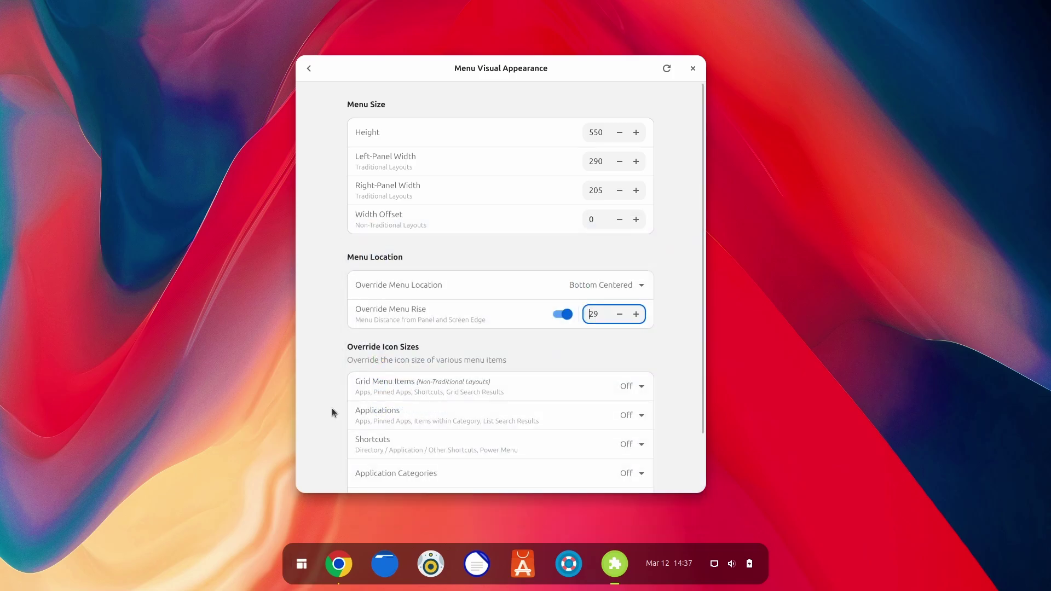
{"action": "scroll", "coordinate": [332, 408], "scroll_direction": "down", "scroll_amount": 2}
Glance at 11 Layout Tweaks, preview the menu, then open Manage Themes from Menu Theme
{"action": "key", "text": "Escape"}
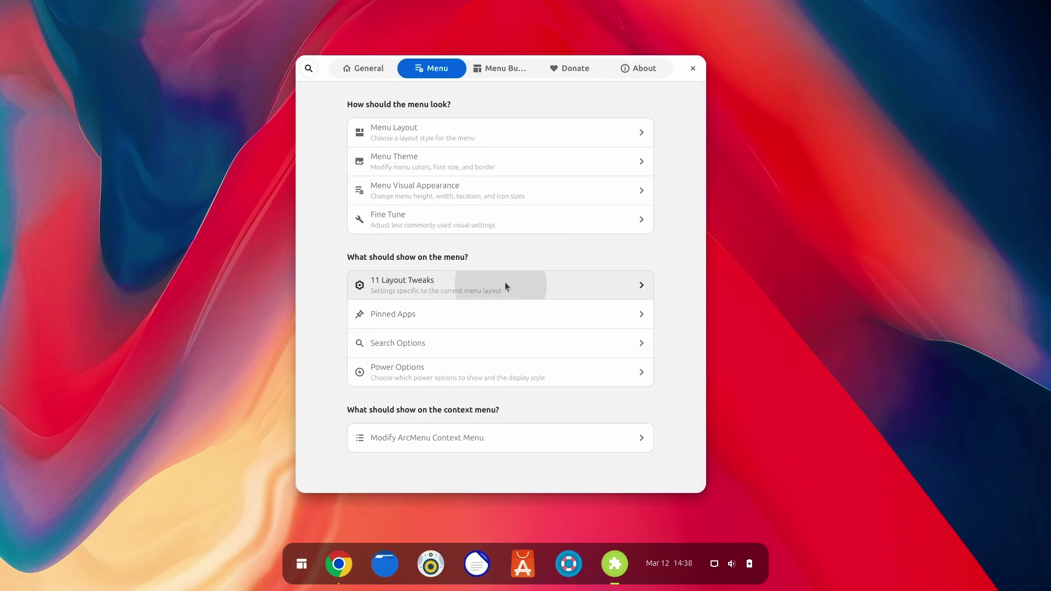
{"action": "left_click", "coordinate": [505, 281]}
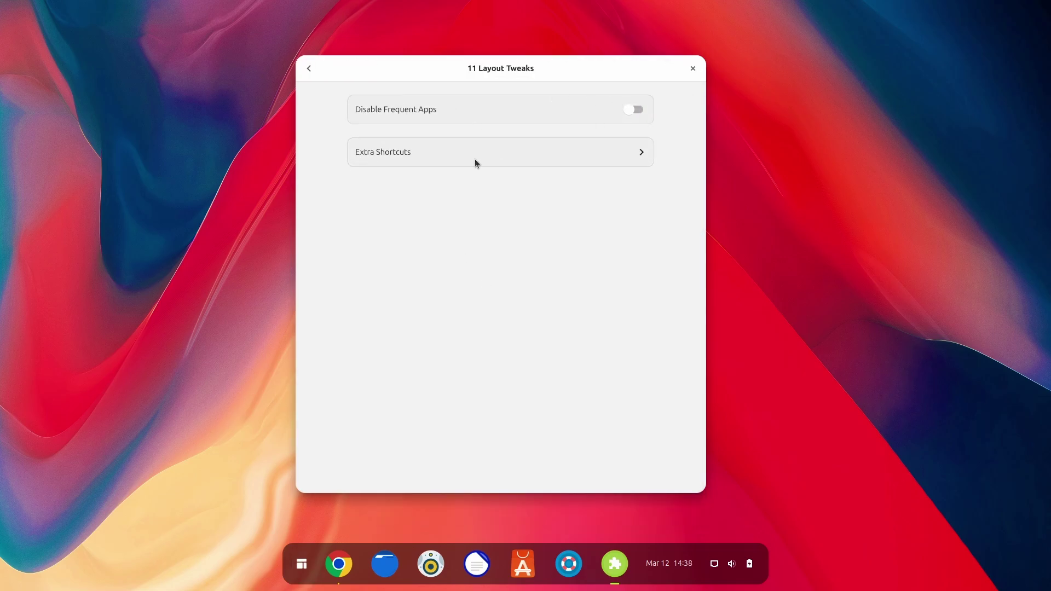
{"action": "key", "text": "Escape"}
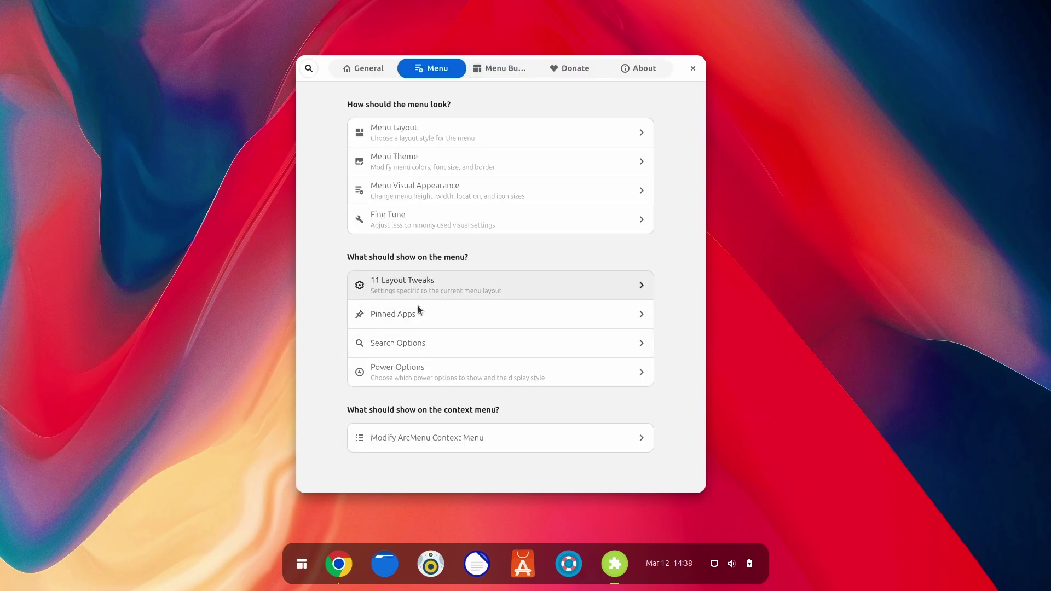
{"action": "left_click", "coordinate": [305, 564]}
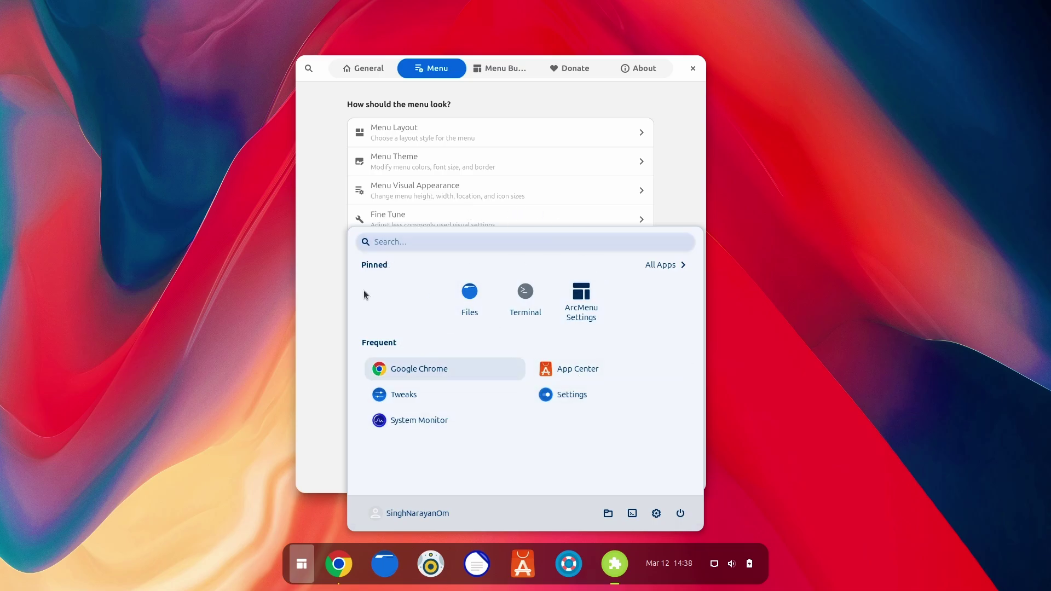
{"action": "left_click", "coordinate": [320, 280]}
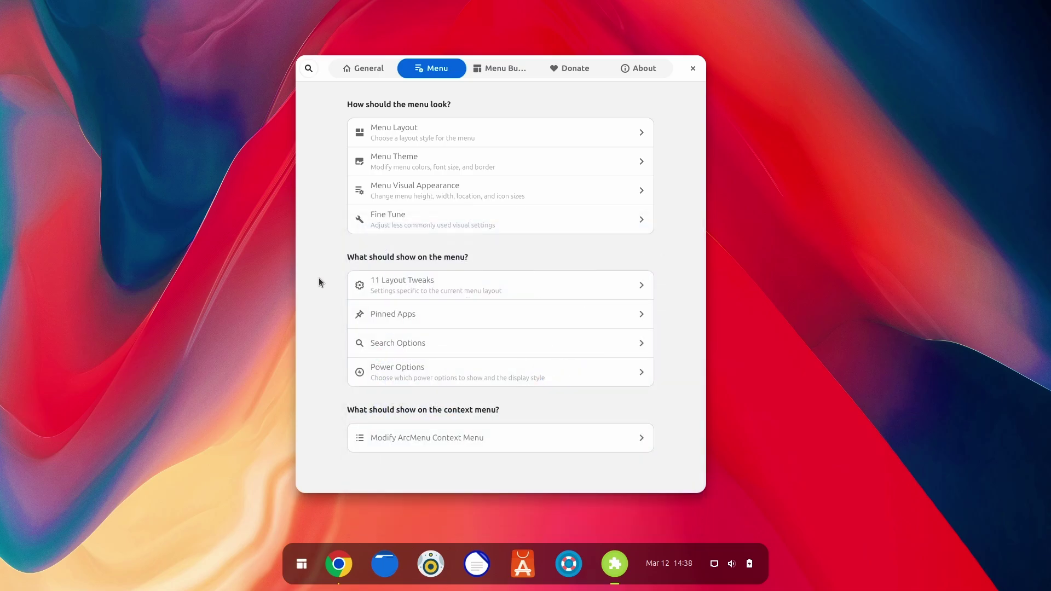
{"action": "left_click", "coordinate": [482, 158]}
{"action": "left_click", "coordinate": [548, 153]}
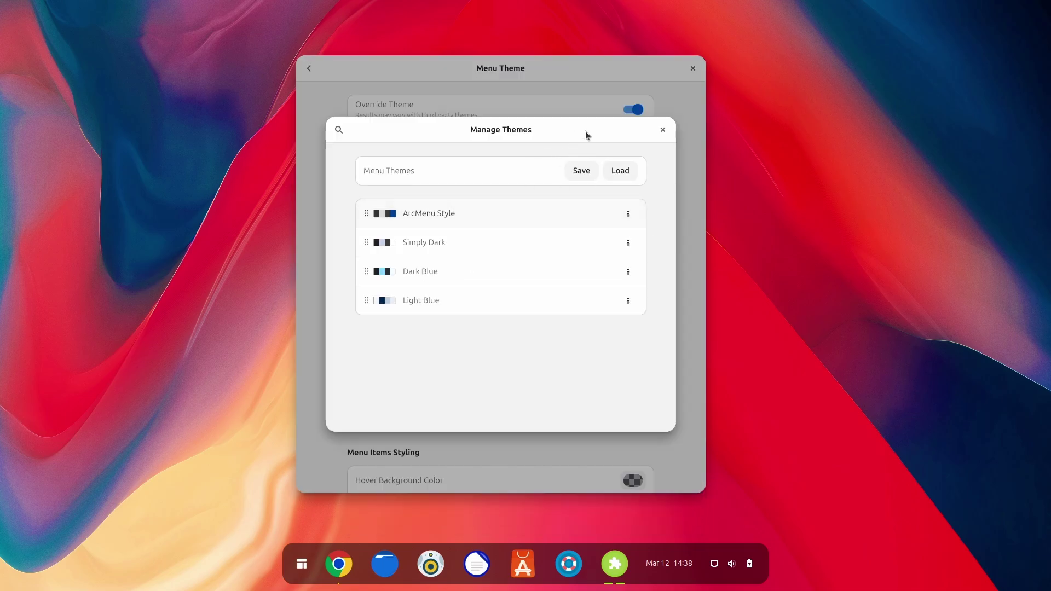
Search Google for 'arc menu' themes and view the gnome-look preset page
{"action": "left_click", "coordinate": [339, 564]}
{"action": "left_click", "coordinate": [162, 11]}
{"action": "type", "text": "arc menu"}
{"action": "left_click", "coordinate": [167, 101]}
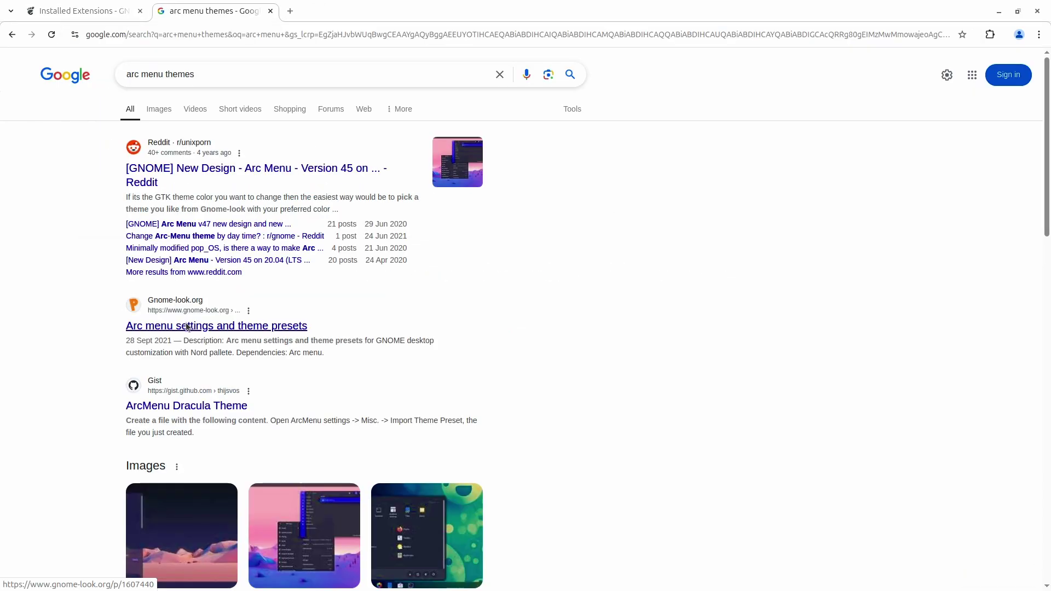
{"action": "left_click", "coordinate": [187, 326]}
{"action": "key", "text": "alt+Left"}
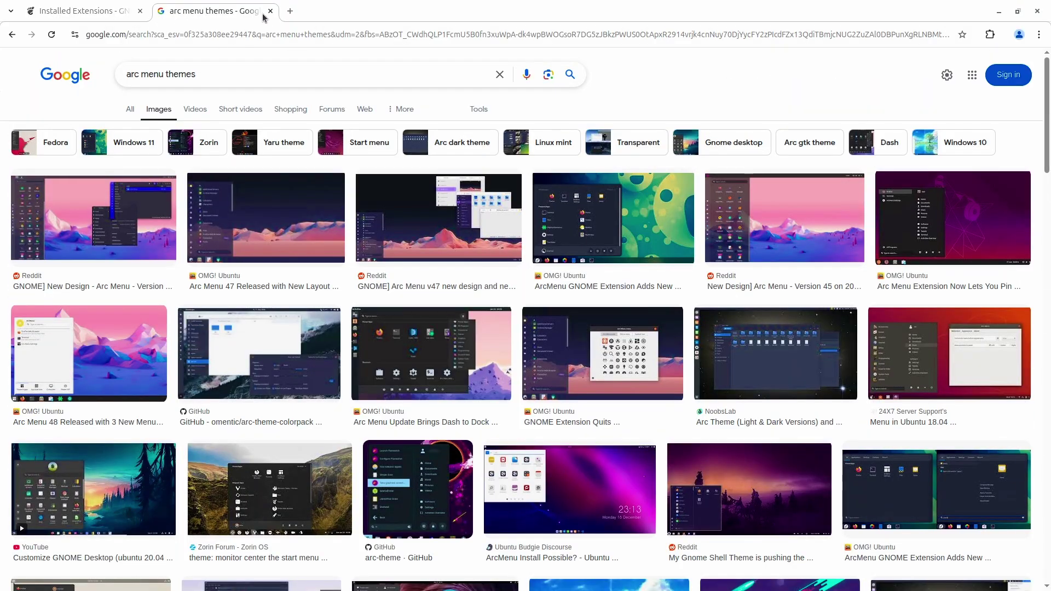
Close the search tab, hide Chrome and dismiss the theme manager dialog
{"action": "left_click", "coordinate": [270, 12]}
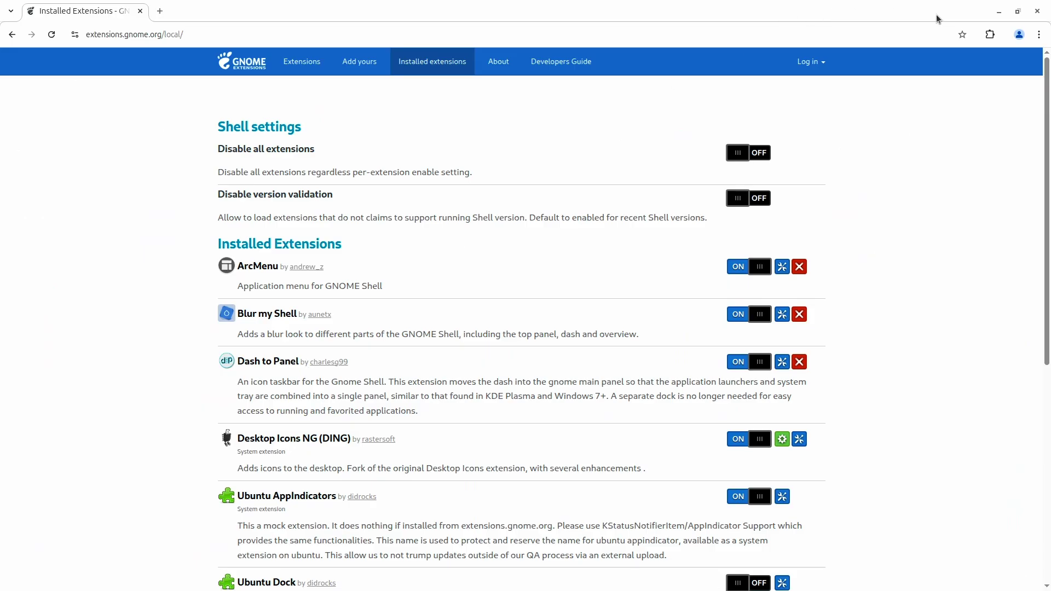
{"action": "left_click", "coordinate": [994, 12]}
{"action": "left_click", "coordinate": [663, 130]}
Apply the Dark Blue preset theme and preview the menu
{"action": "left_click", "coordinate": [301, 564]}
{"action": "left_click", "coordinate": [301, 564]}
{"action": "left_click", "coordinate": [607, 175]}
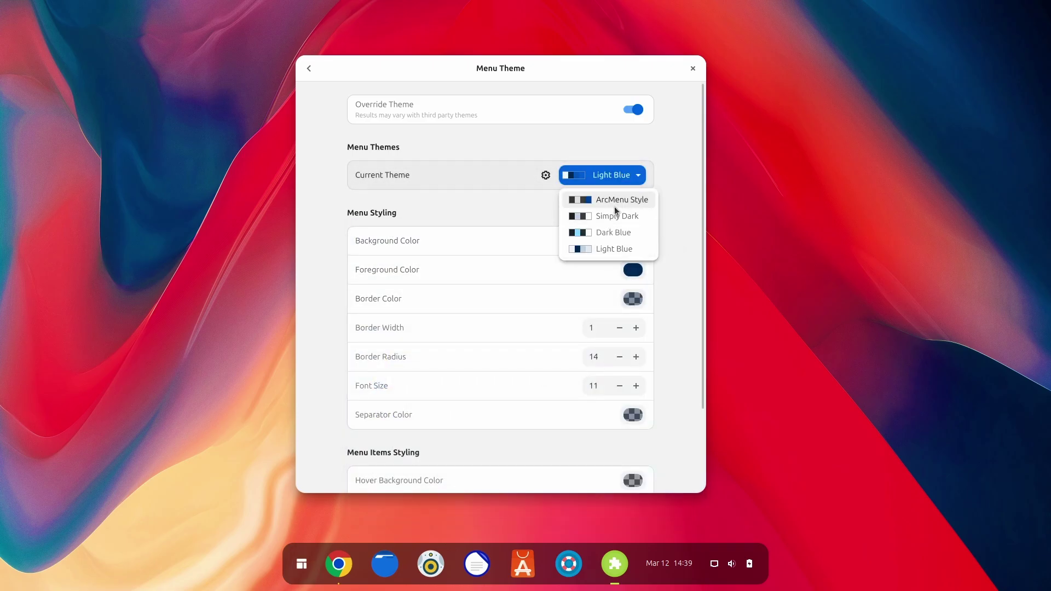
{"action": "left_click", "coordinate": [606, 234]}
{"action": "left_click", "coordinate": [301, 564]}
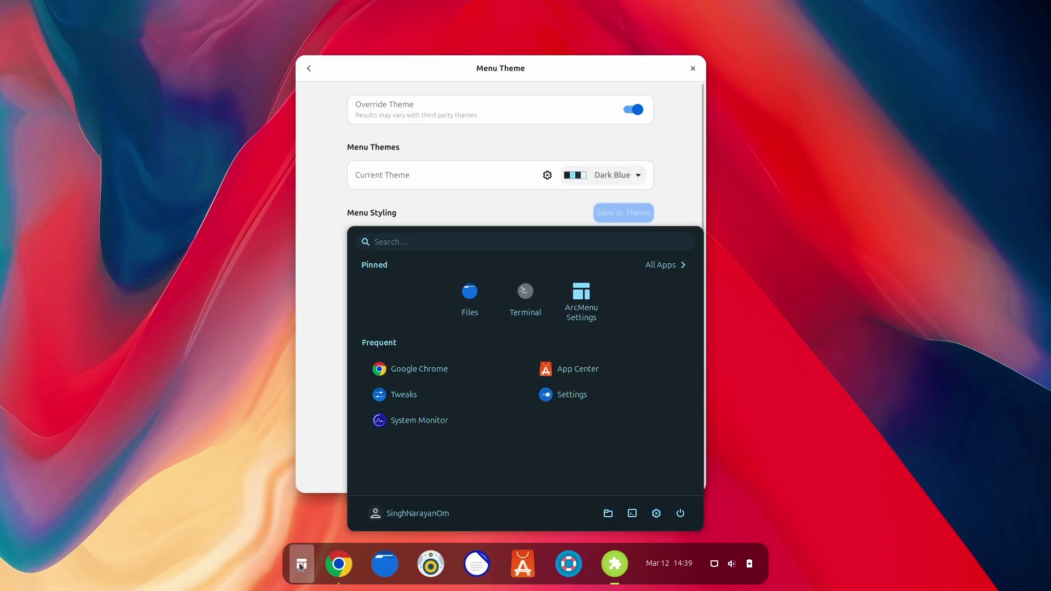
{"action": "left_click", "coordinate": [302, 564]}
Give the menu a dark background colour and white foreground text
{"action": "left_click", "coordinate": [642, 239]}
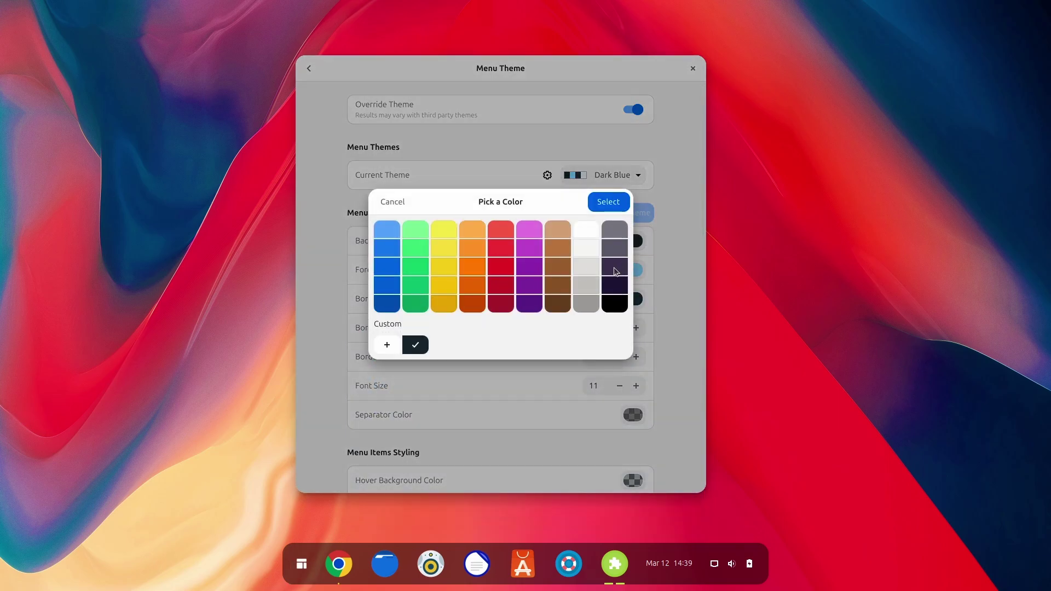
{"action": "left_click", "coordinate": [621, 264]}
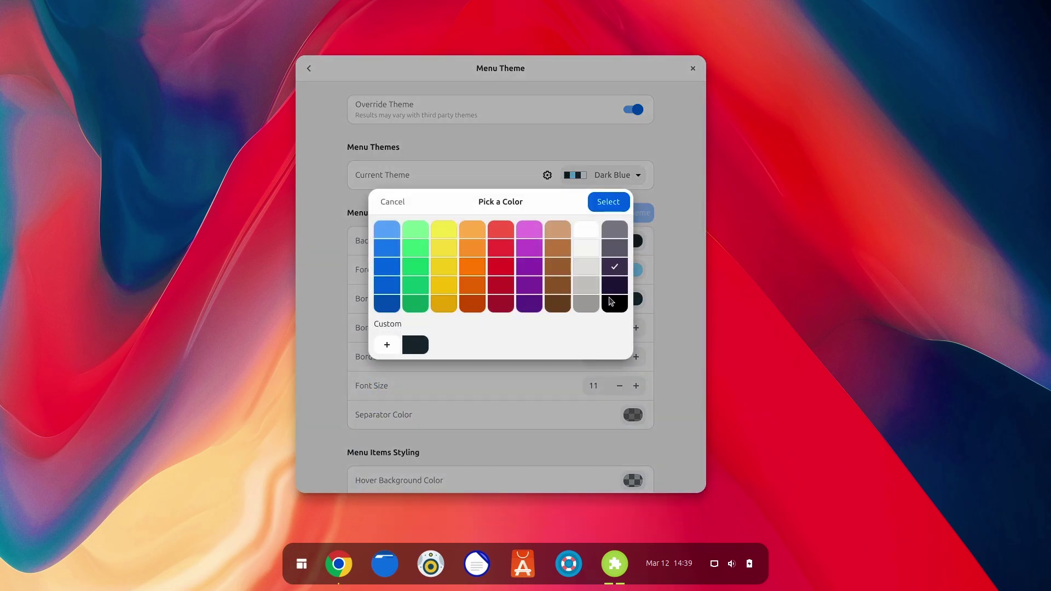
{"action": "left_click", "coordinate": [606, 201]}
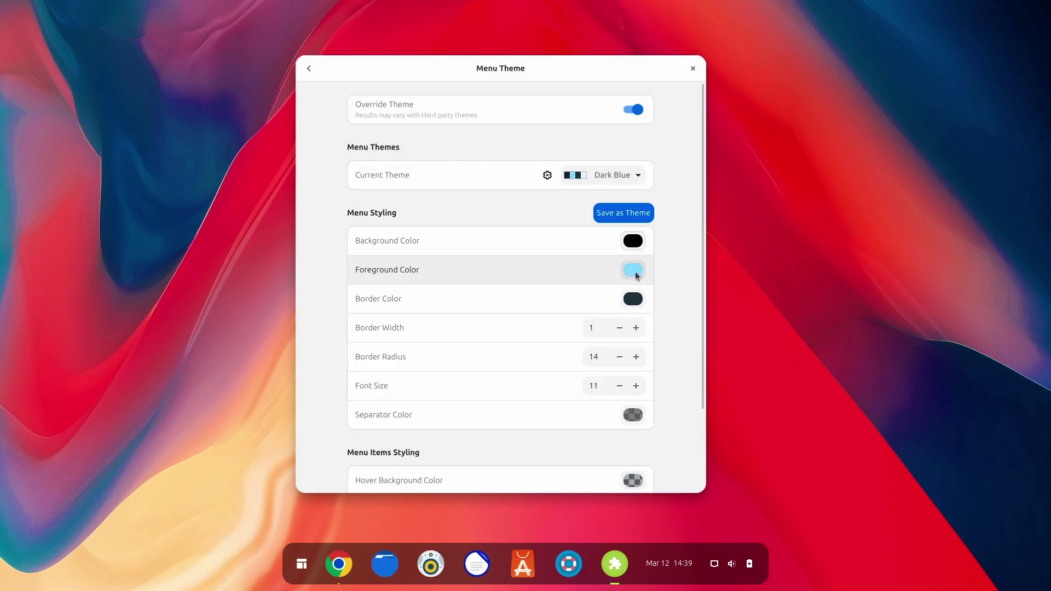
{"action": "left_click", "coordinate": [635, 270]}
{"action": "left_click", "coordinate": [589, 231]}
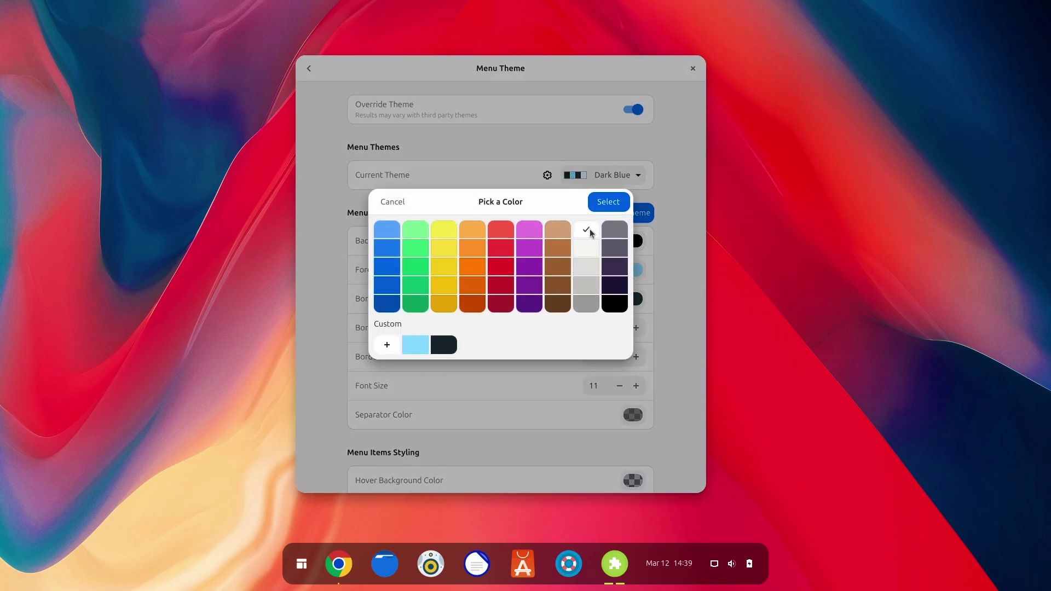
{"action": "left_click", "coordinate": [590, 231]}
{"action": "left_click", "coordinate": [301, 563]}
{"action": "left_click", "coordinate": [302, 563]}
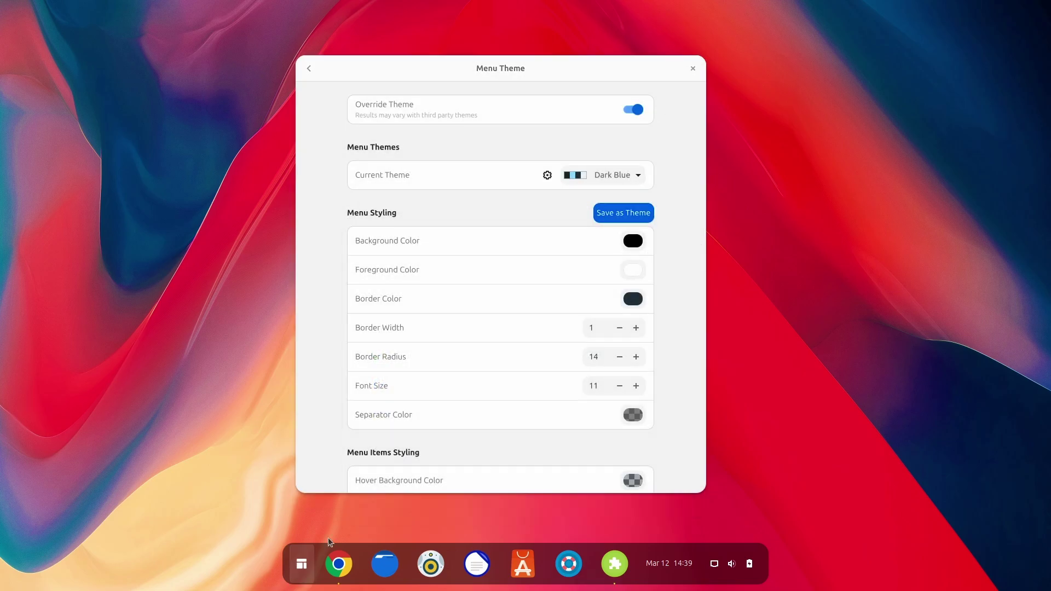
Set the menu border colour to black and preview it
{"action": "left_click", "coordinate": [629, 298]}
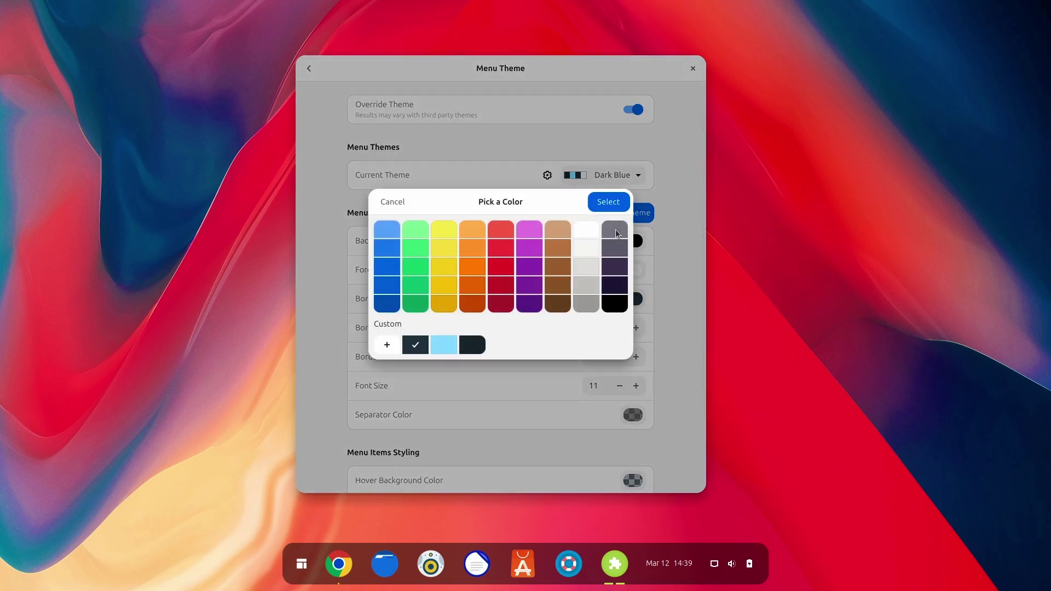
{"action": "left_click", "coordinate": [614, 302]}
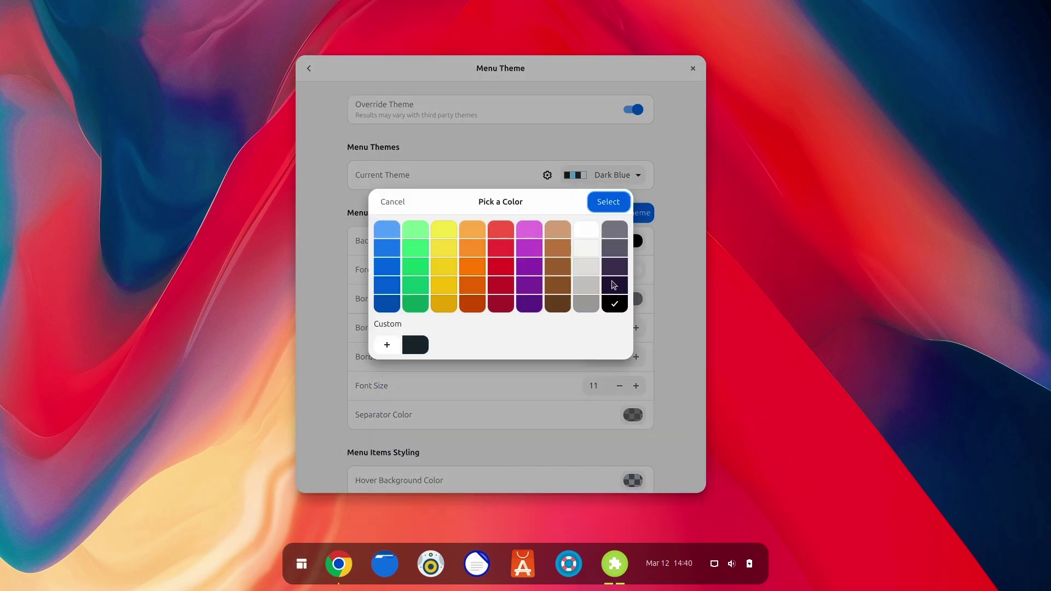
{"action": "left_click", "coordinate": [605, 202]}
{"action": "left_click", "coordinate": [632, 297]}
{"action": "left_click_drag", "start_coordinate": [614, 302], "coordinate": [620, 207]}
{"action": "left_click", "coordinate": [605, 200]}
{"action": "left_click", "coordinate": [301, 564]}
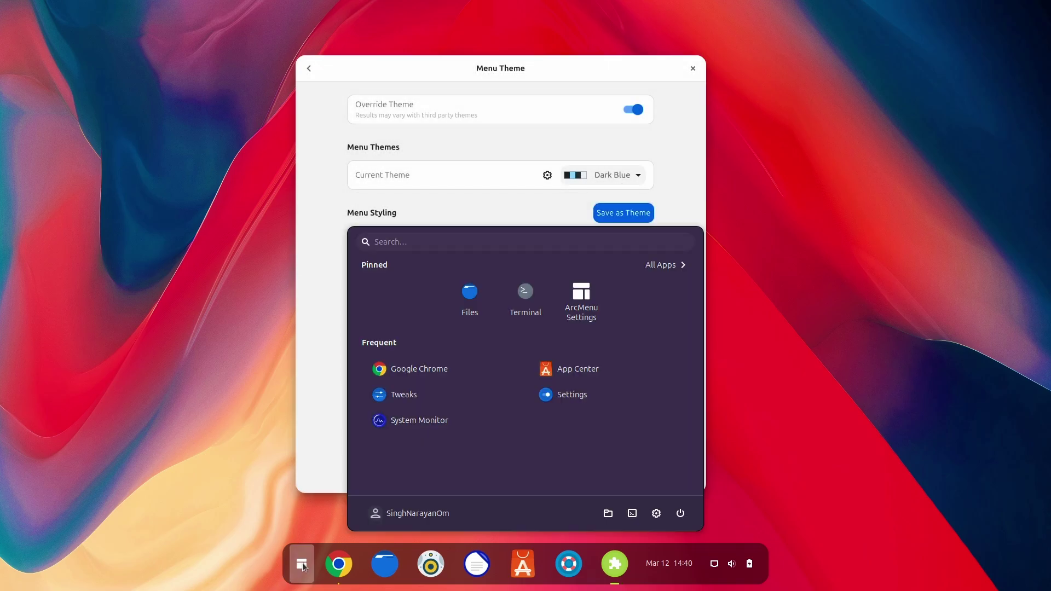
{"action": "left_click", "coordinate": [302, 563]}
Set border width 0 and font size 11, then bring up the separator colour picker
{"action": "left_click", "coordinate": [617, 328]}
{"action": "left_click", "coordinate": [300, 567]}
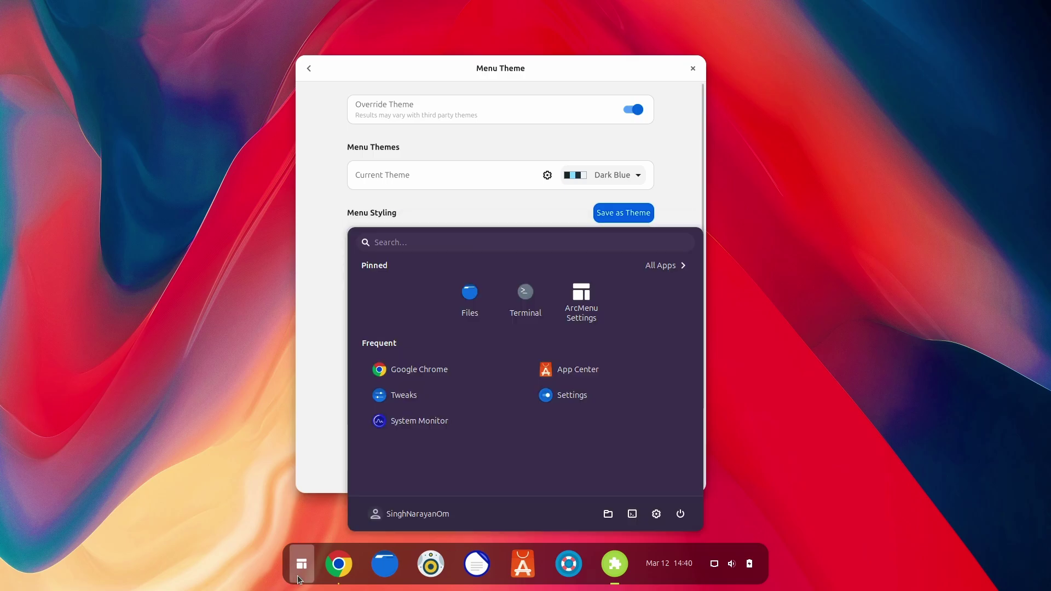
{"action": "left_click", "coordinate": [300, 579]}
{"action": "left_click", "coordinate": [637, 386]}
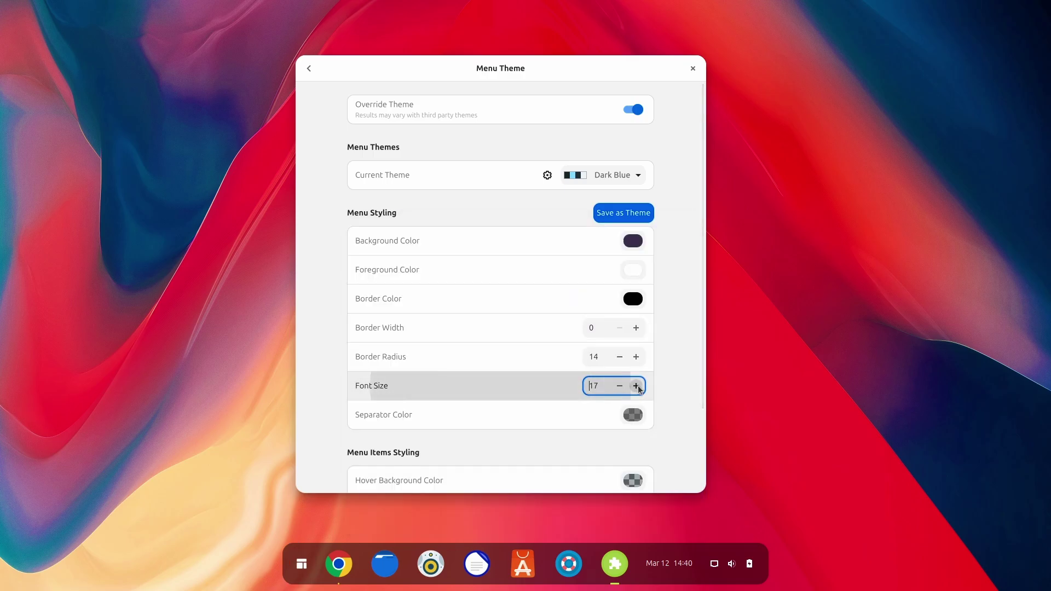
{"action": "left_click", "coordinate": [305, 579]}
{"action": "left_click", "coordinate": [302, 566]}
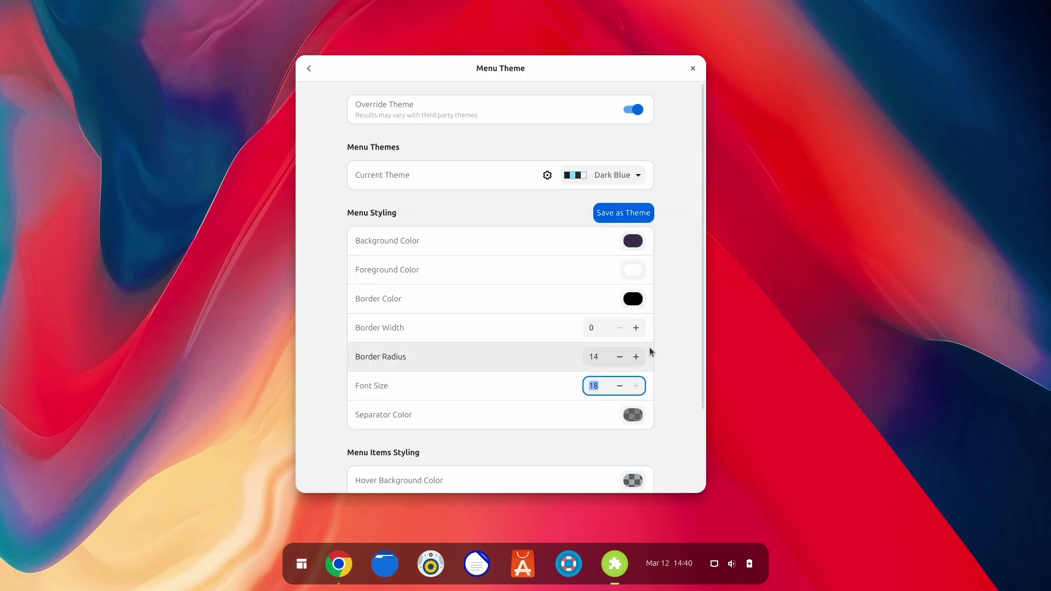
{"action": "triple_click", "coordinate": [619, 386]}
{"action": "triple_click", "coordinate": [619, 386]}
{"action": "left_click", "coordinate": [303, 567]}
{"action": "left_click", "coordinate": [305, 575]}
{"action": "left_click", "coordinate": [619, 386]}
{"action": "left_click", "coordinate": [633, 414]}
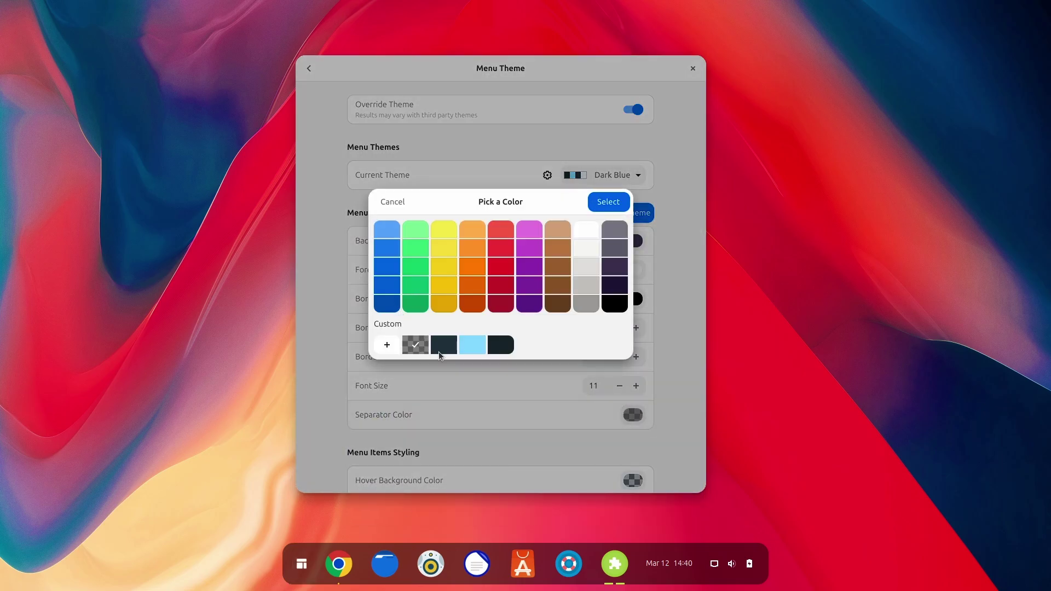
Open the menu Background Color picker, start a translucent custom colour and preview the menu
{"action": "left_click", "coordinate": [392, 201]}
{"action": "left_click", "coordinate": [633, 241]}
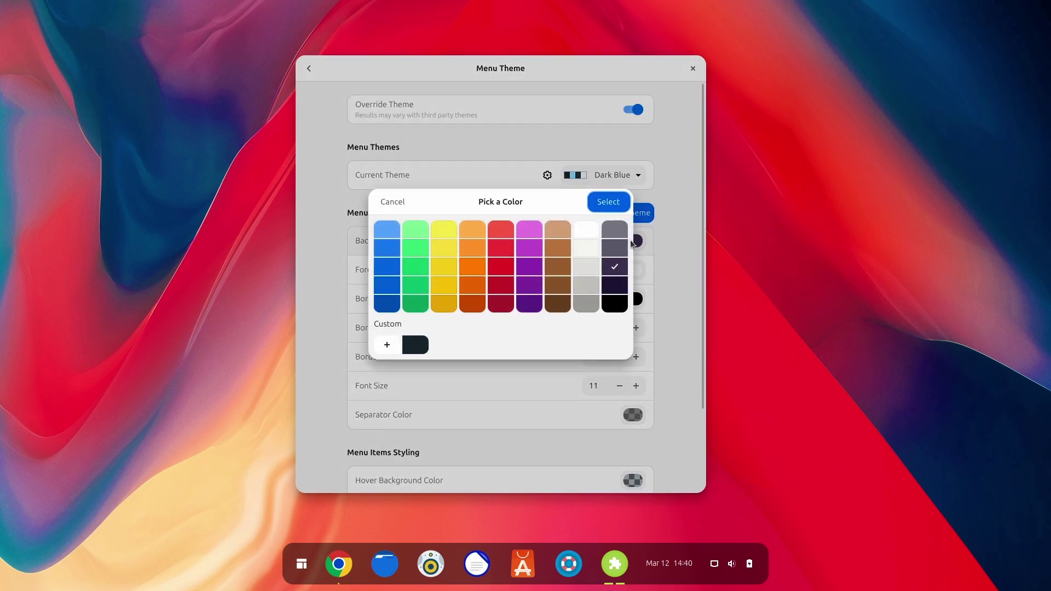
{"action": "left_click", "coordinate": [387, 344]}
{"action": "left_click", "coordinate": [520, 426]}
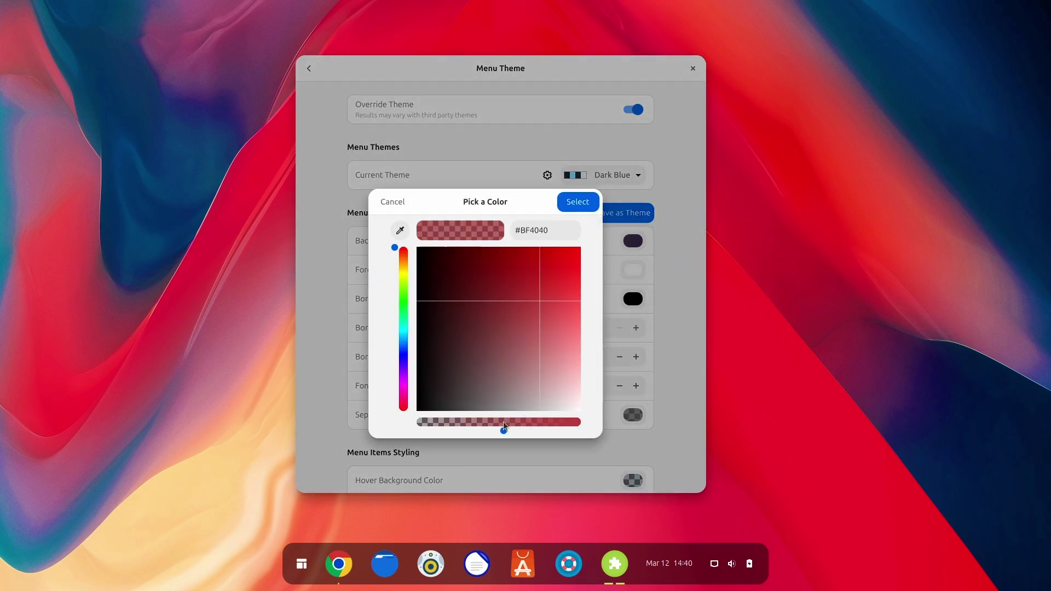
{"action": "left_click", "coordinate": [301, 570]}
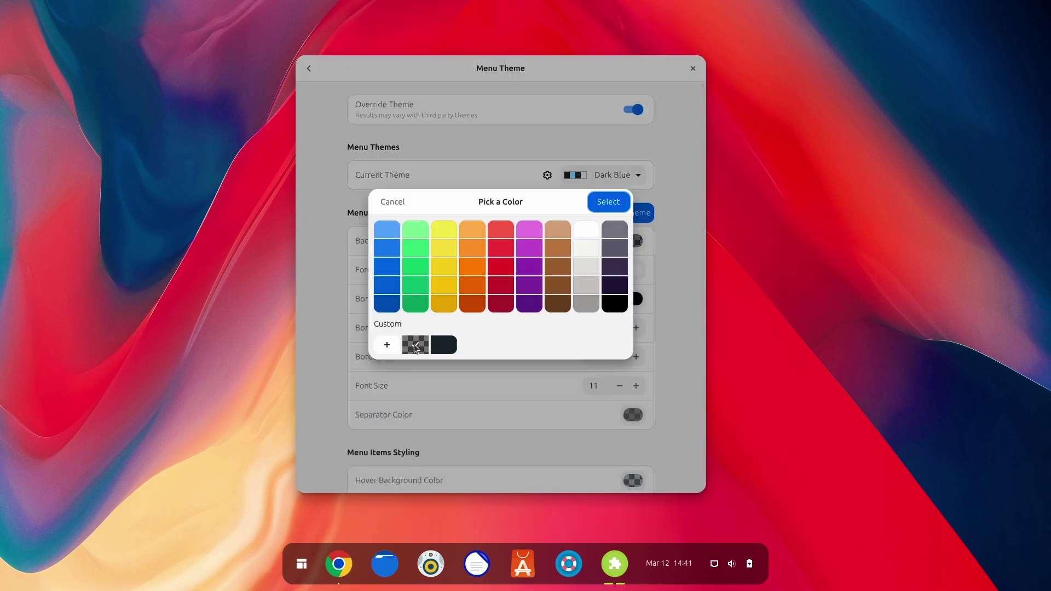
Mix a translucent black custom background colour and preview it in the menu
{"action": "left_click", "coordinate": [393, 347]}
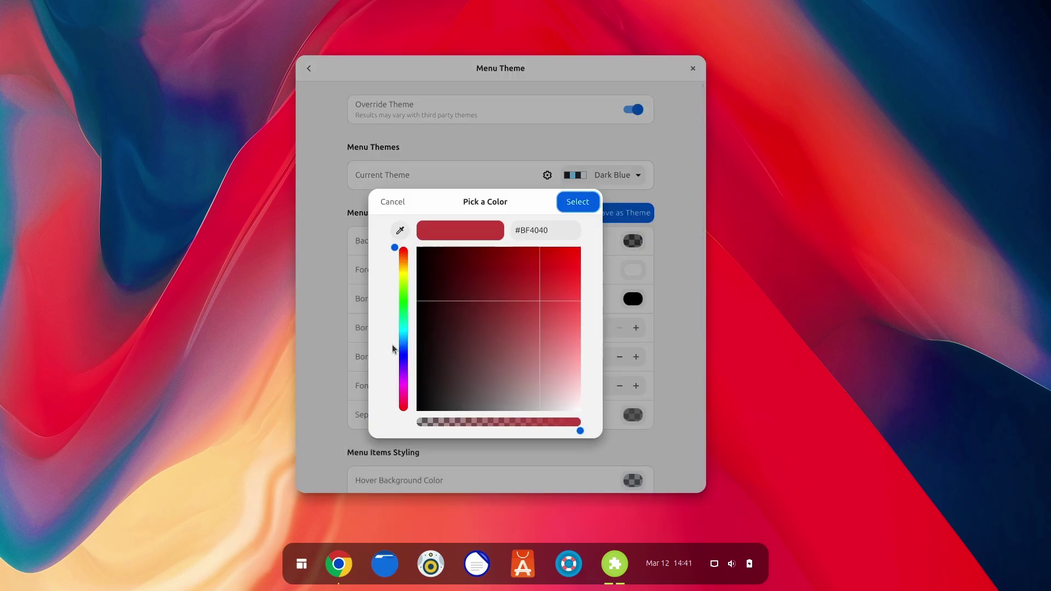
{"action": "left_click", "coordinate": [522, 423]}
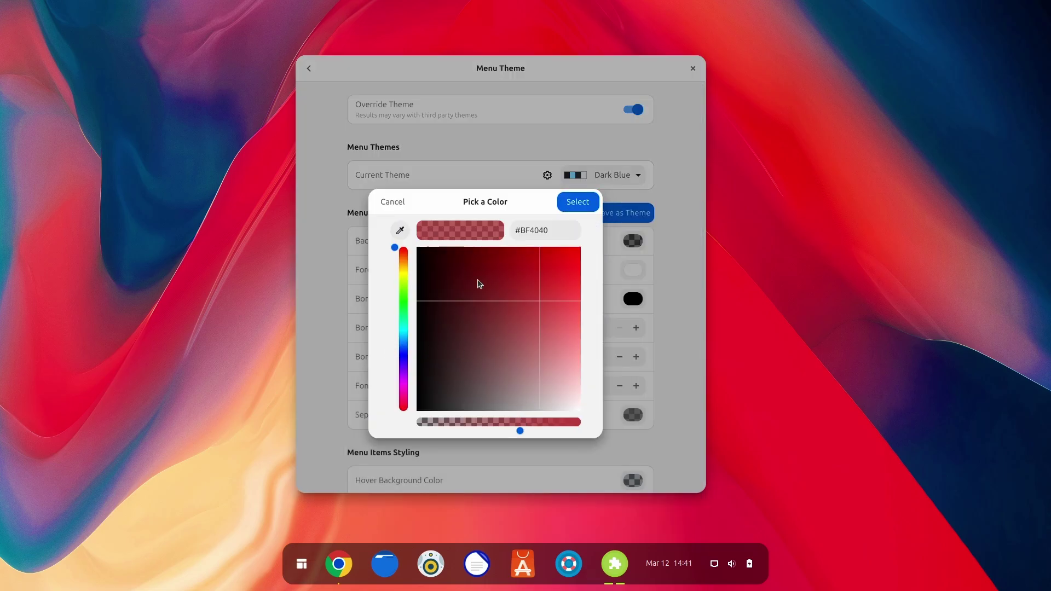
{"action": "left_click_drag", "start_coordinate": [454, 301], "coordinate": [416, 247]}
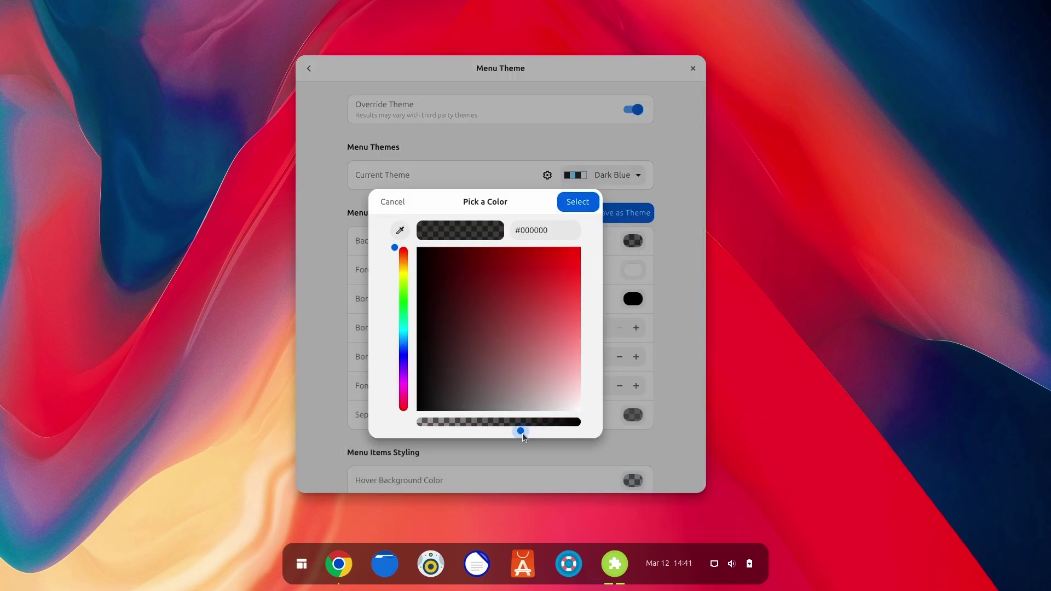
{"action": "left_click", "coordinate": [302, 564]}
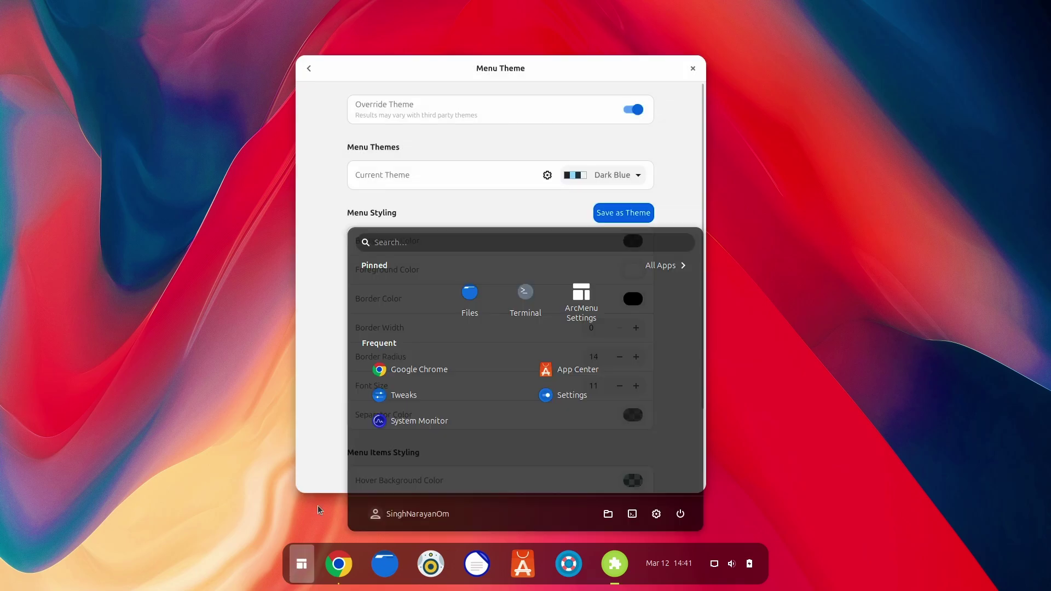
{"action": "left_click", "coordinate": [305, 566]}
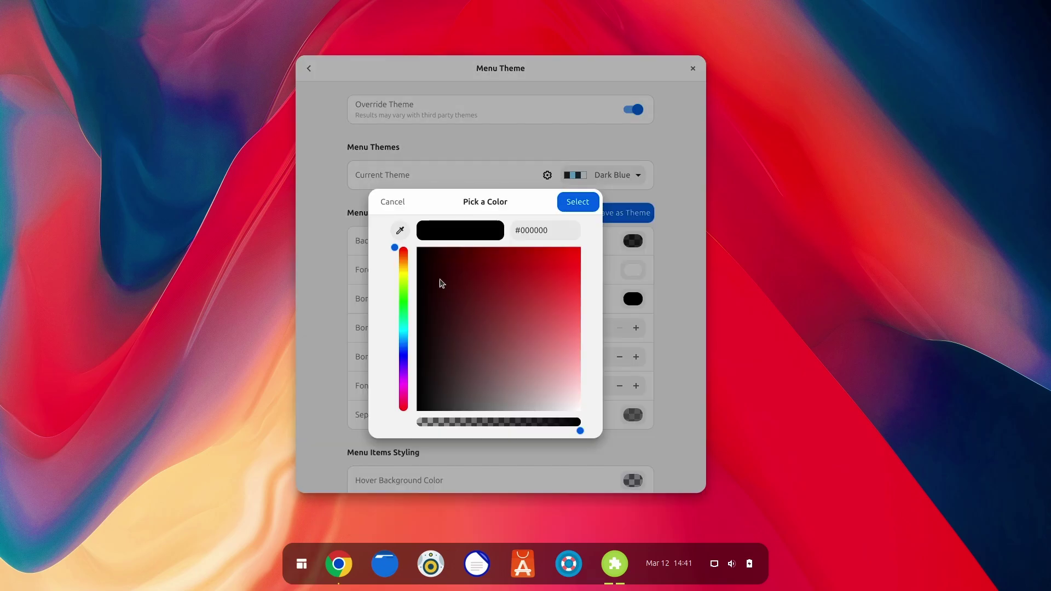
Apply a semi-transparent dark grey #383838 background and check it in the menu
{"action": "mouse_move", "coordinate": [422, 256]}
{"action": "left_mouse_down"}
{"action": "mouse_move", "coordinate": [416, 373]}
{"action": "mouse_move", "coordinate": [473, 413]}
{"action": "mouse_move", "coordinate": [456, 415]}
{"action": "left_mouse_up"}
{"action": "left_click", "coordinate": [549, 428]}
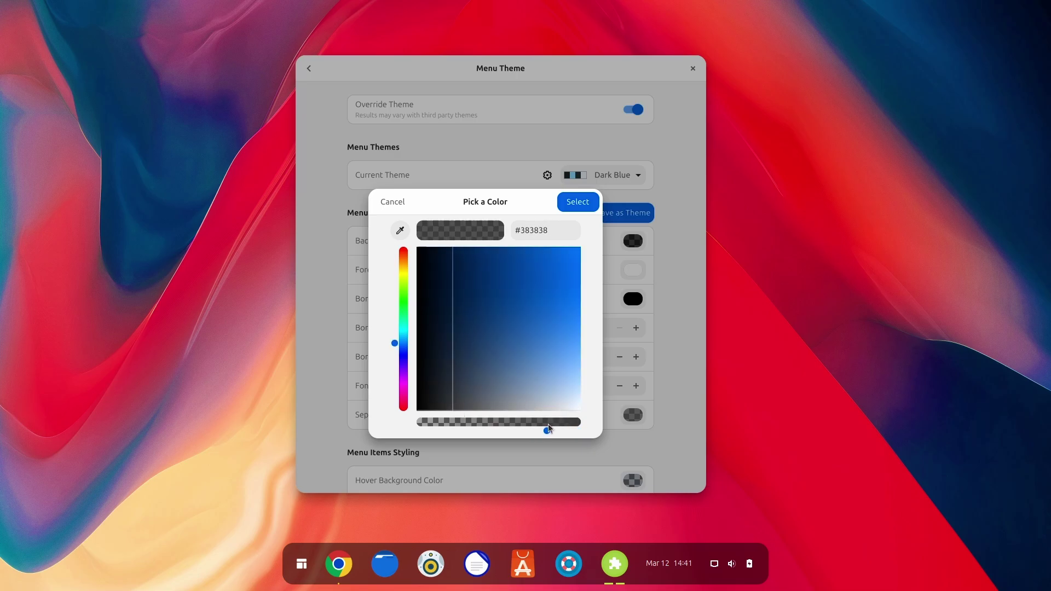
{"action": "left_click", "coordinate": [575, 204]}
{"action": "left_click", "coordinate": [305, 567]}
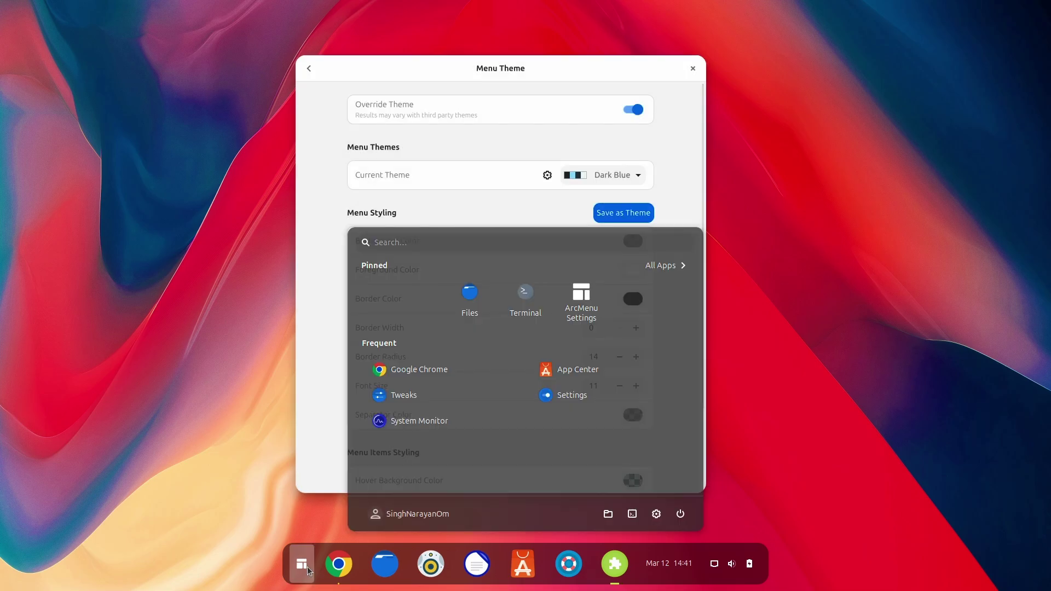
{"action": "left_click", "coordinate": [307, 567]}
Save the current menu styling as a new theme named 'G'
{"action": "left_click", "coordinate": [627, 214]}
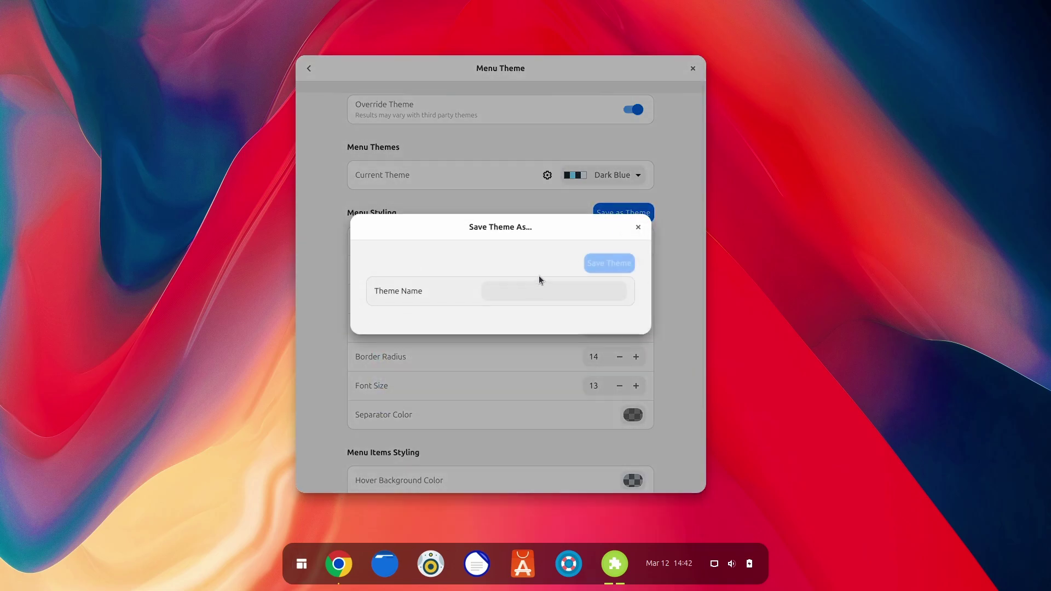
{"action": "left_click", "coordinate": [509, 298]}
{"action": "type", "text": "G"}
{"action": "left_click", "coordinate": [609, 263]}
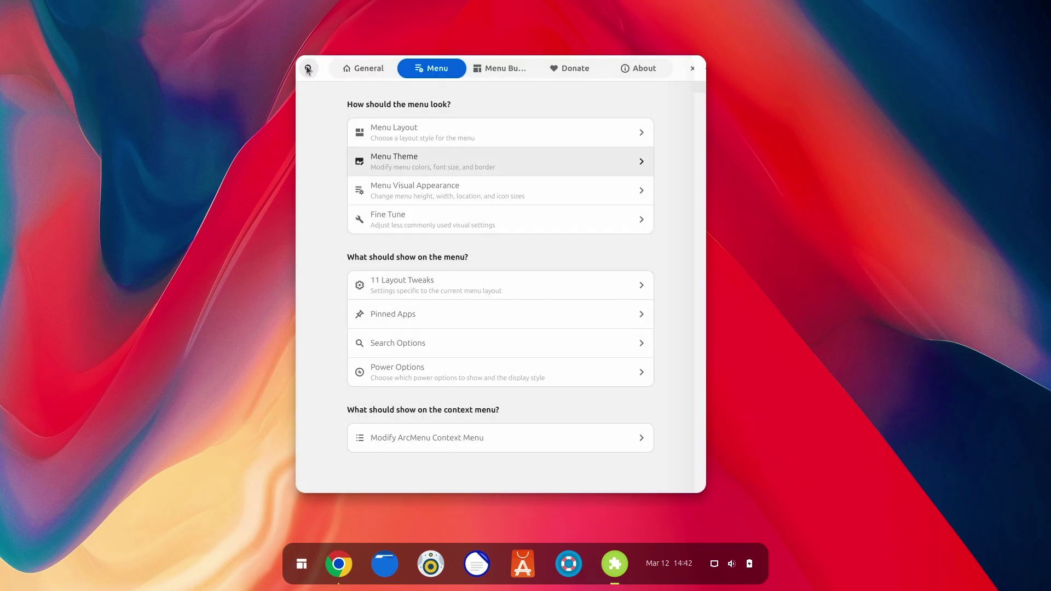
Look over the Modern Menu Layouts and the Fine Tune page, then return to menu settings
{"action": "left_click", "coordinate": [373, 127]}
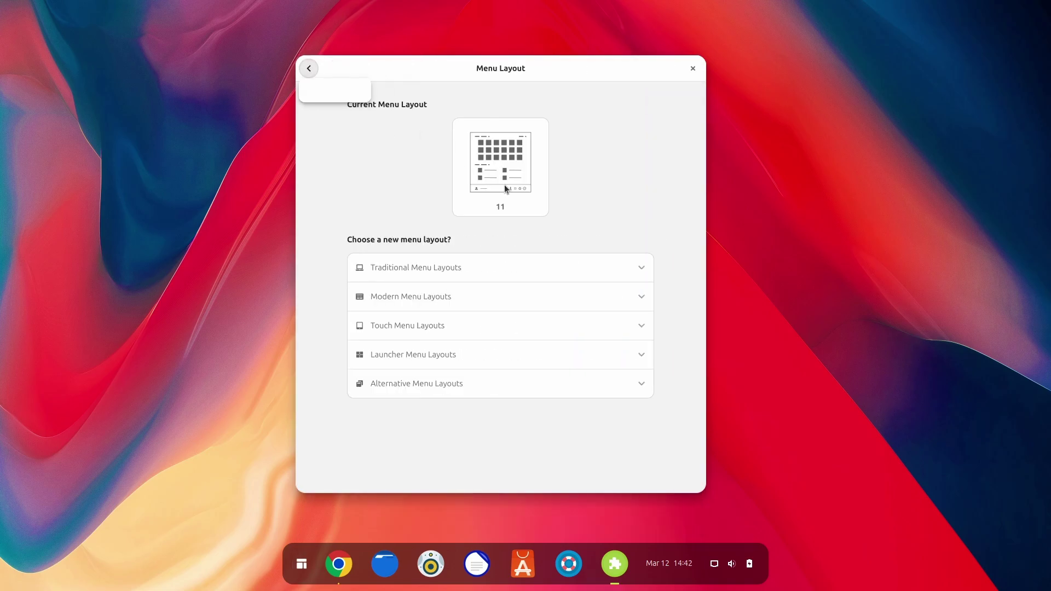
{"action": "left_click", "coordinate": [451, 302]}
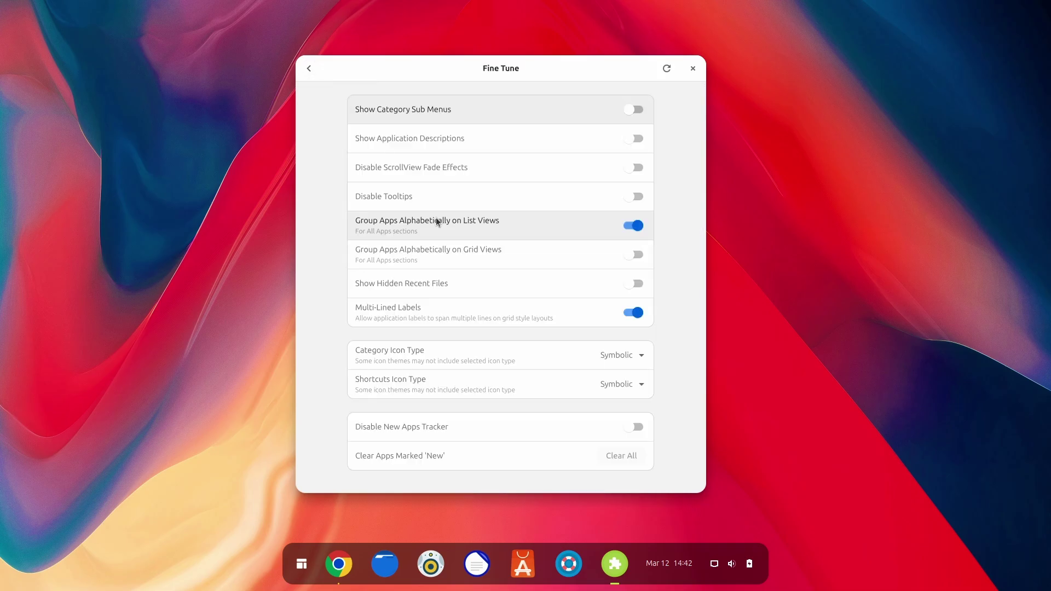
{"action": "left_click", "coordinate": [309, 68]}
{"action": "left_click", "coordinate": [407, 209]}
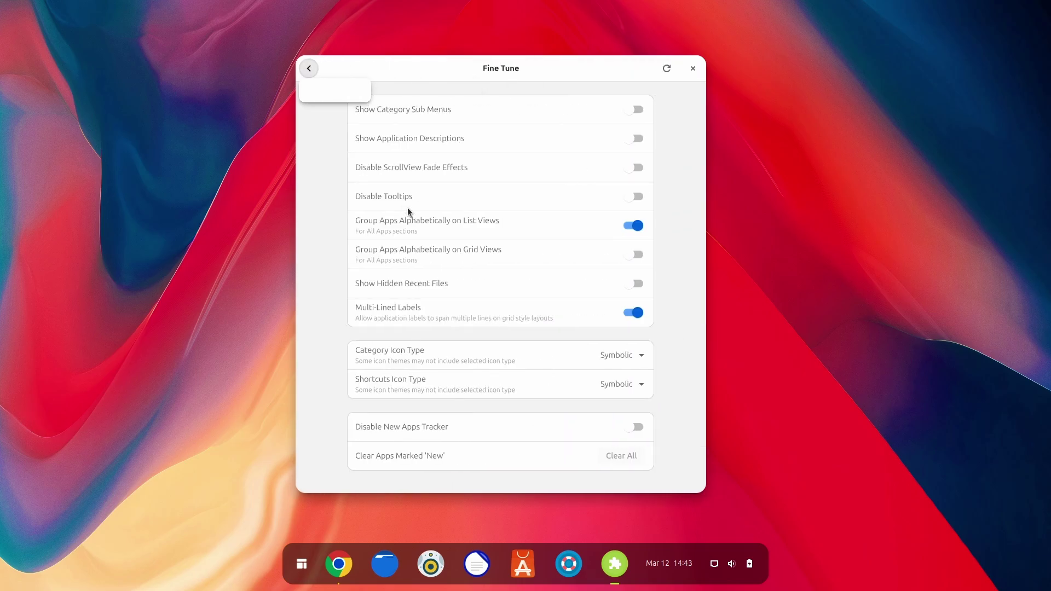
{"action": "left_click", "coordinate": [310, 69]}
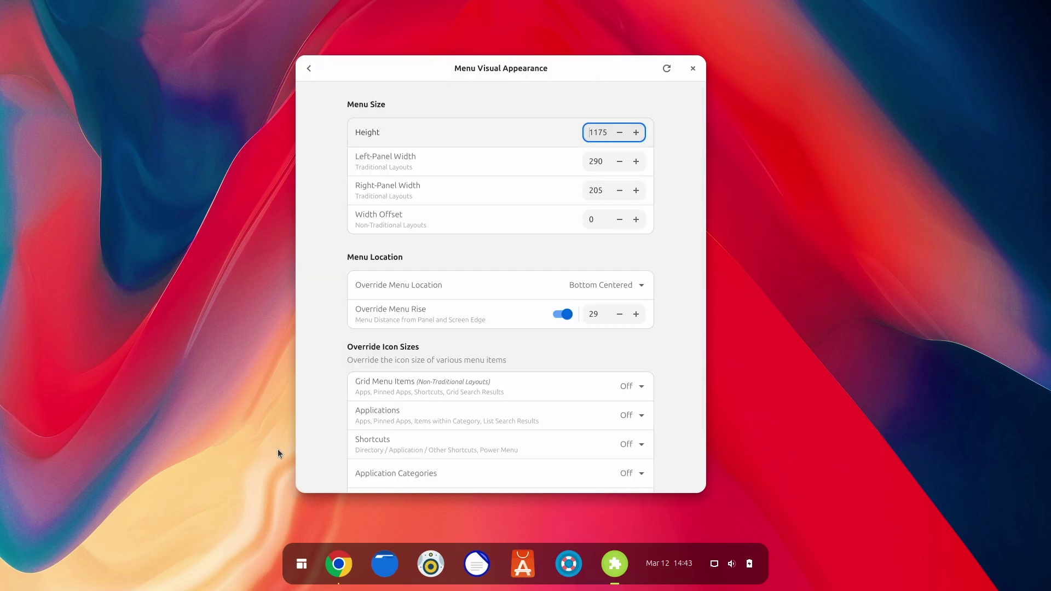
Compare the menu at several heights, then set Height to 800 and preview the larger menu
{"action": "left_click", "coordinate": [301, 564]}
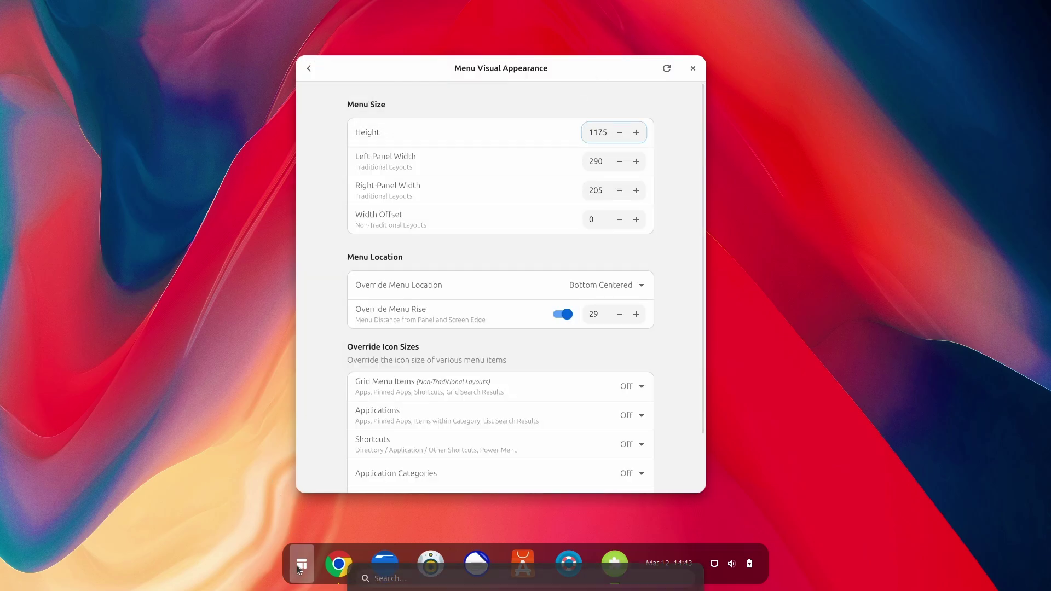
{"action": "left_click", "coordinate": [301, 563]}
{"action": "left_click", "coordinate": [299, 568]}
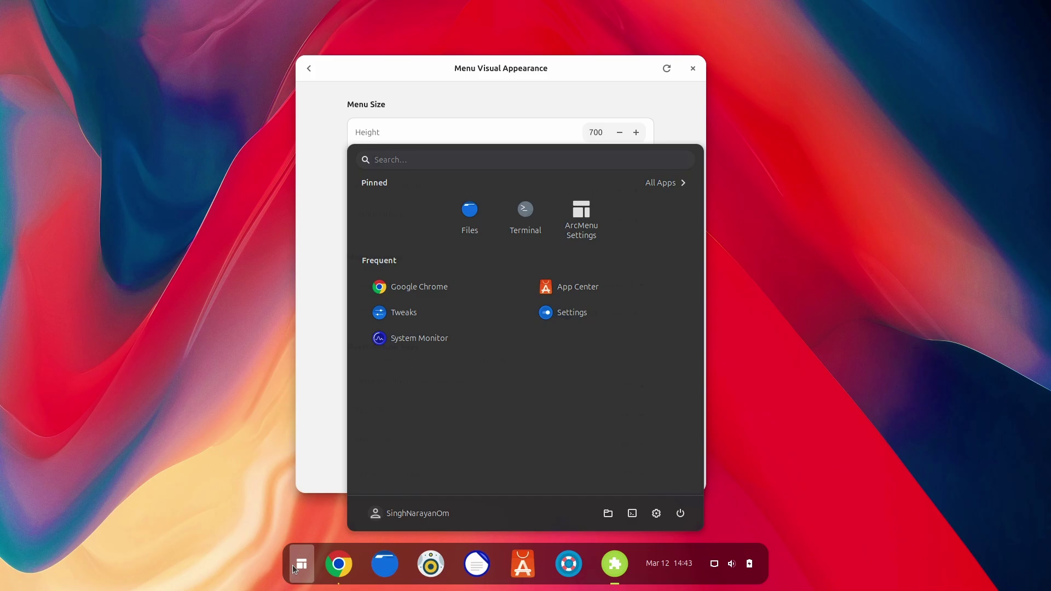
{"action": "left_click", "coordinate": [295, 569]}
{"action": "left_click", "coordinate": [301, 567]}
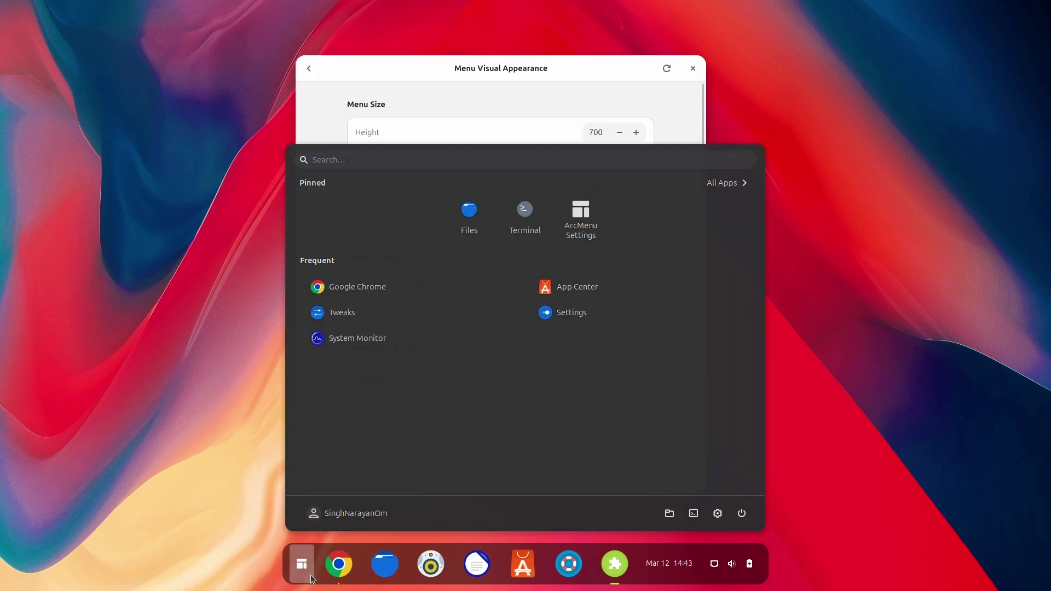
{"action": "left_click", "coordinate": [597, 219]}
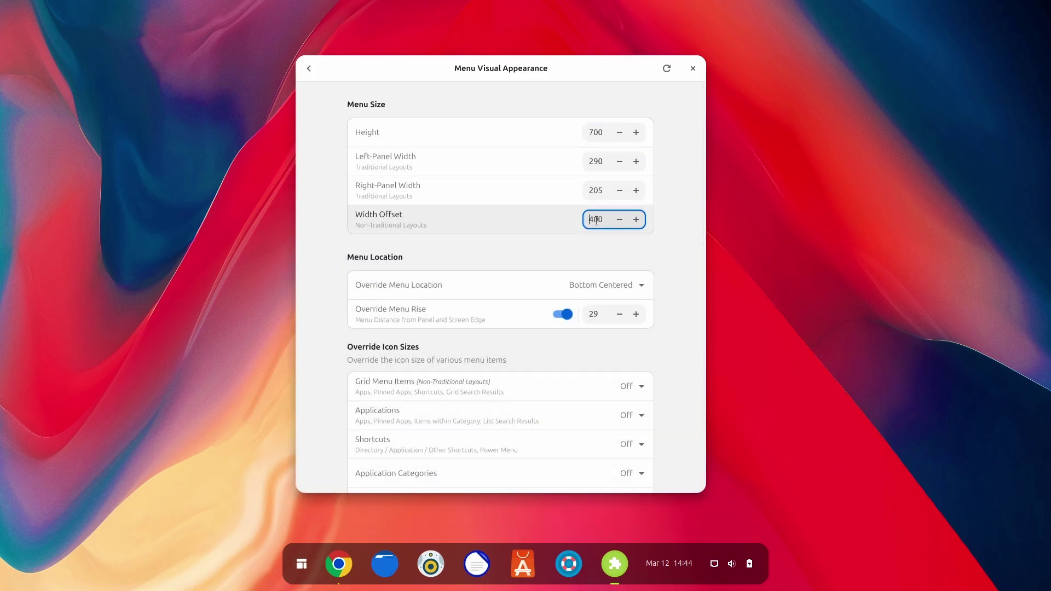
{"action": "double_click", "coordinate": [595, 132]}
{"action": "type", "text": "800"}
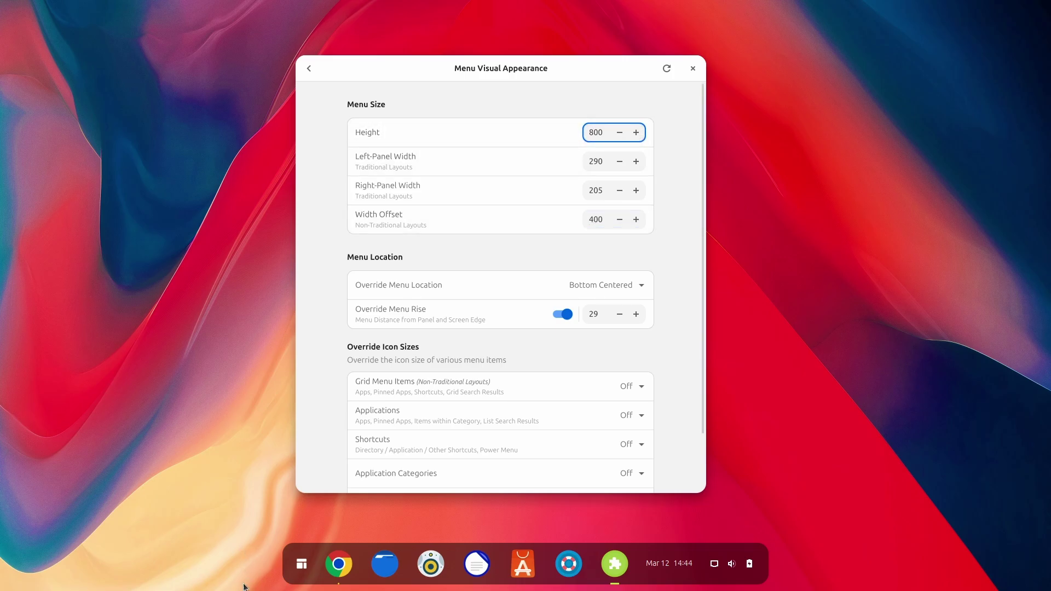
{"action": "left_click", "coordinate": [299, 562]}
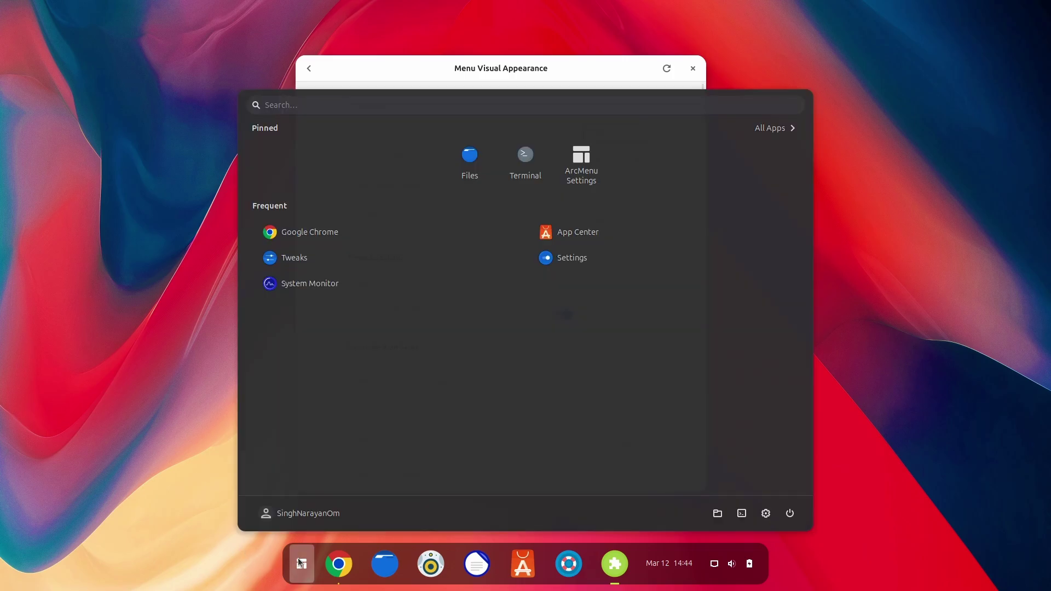
Unpin ArcMenu Settings from the app menu
{"action": "left_click", "coordinate": [298, 558]}
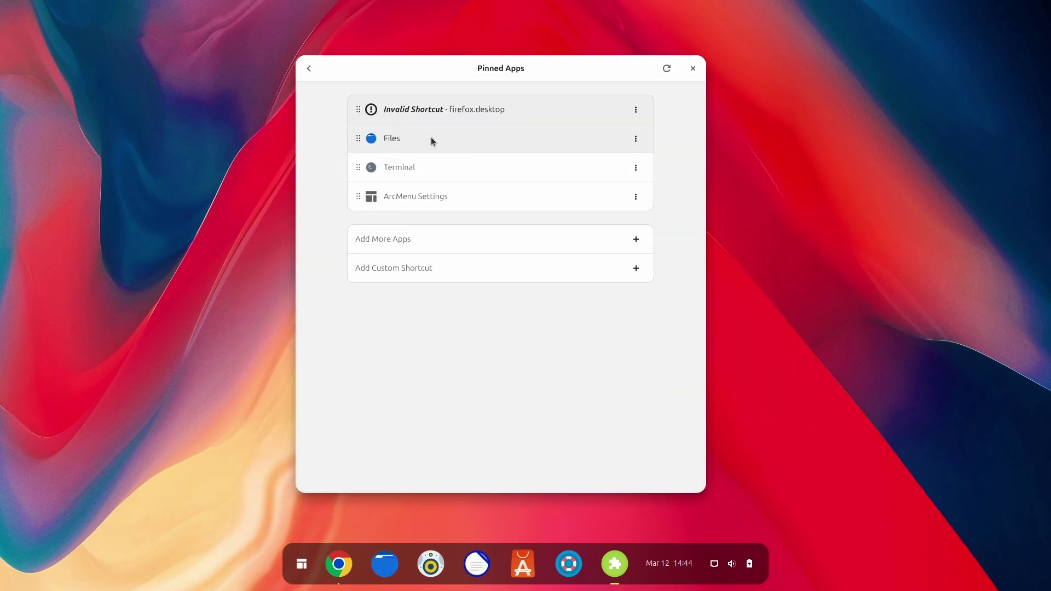
{"action": "left_click", "coordinate": [305, 564]}
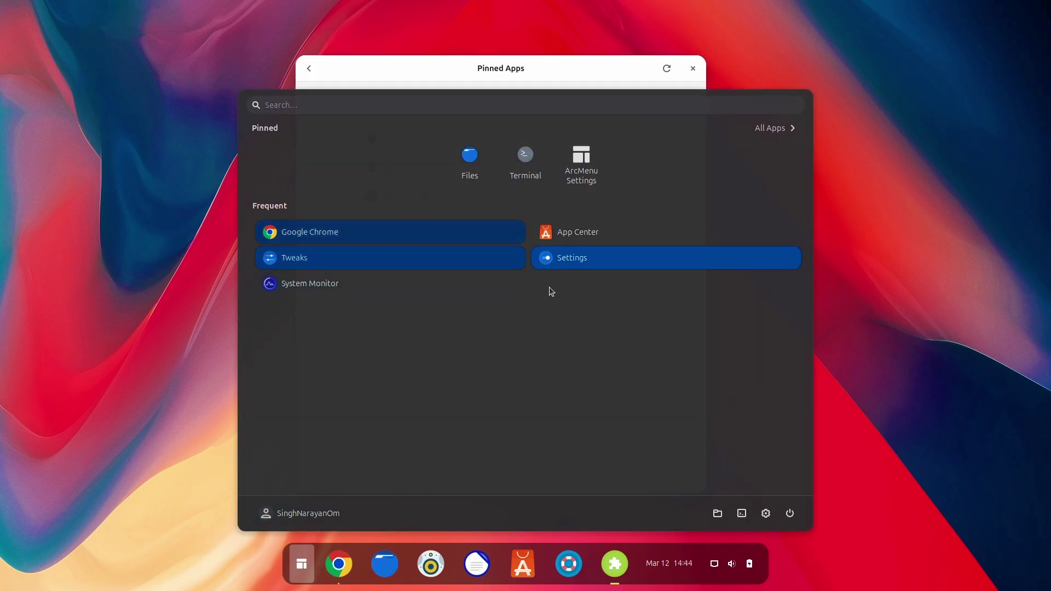
{"action": "right_click", "coordinate": [581, 164]}
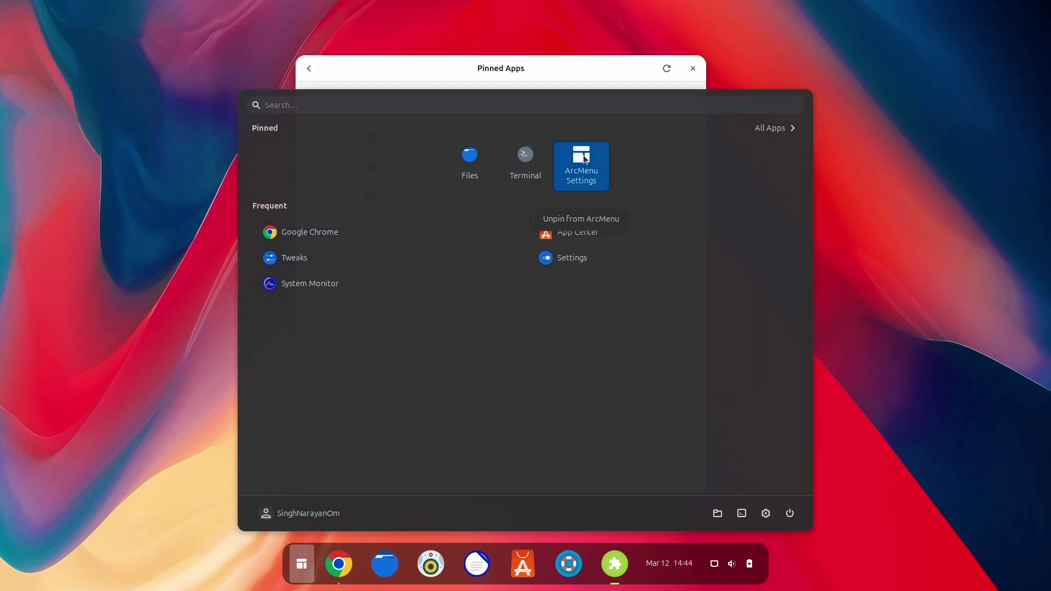
{"action": "left_click", "coordinate": [590, 219]}
From All Apps, pin Additional Drivers, Calendar, Disks and Firmware Updater to ArcMenu
{"action": "left_click", "coordinate": [774, 128]}
{"action": "right_click", "coordinate": [517, 174]}
{"action": "left_click", "coordinate": [521, 277]}
{"action": "right_click", "coordinate": [318, 343]}
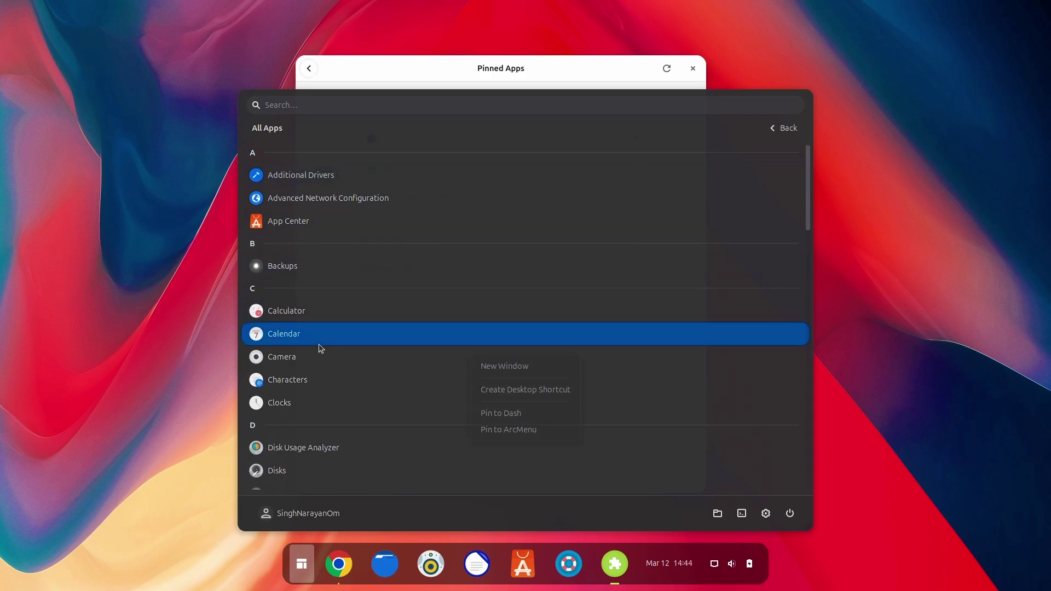
{"action": "left_click", "coordinate": [497, 439]}
{"action": "right_click", "coordinate": [383, 471]}
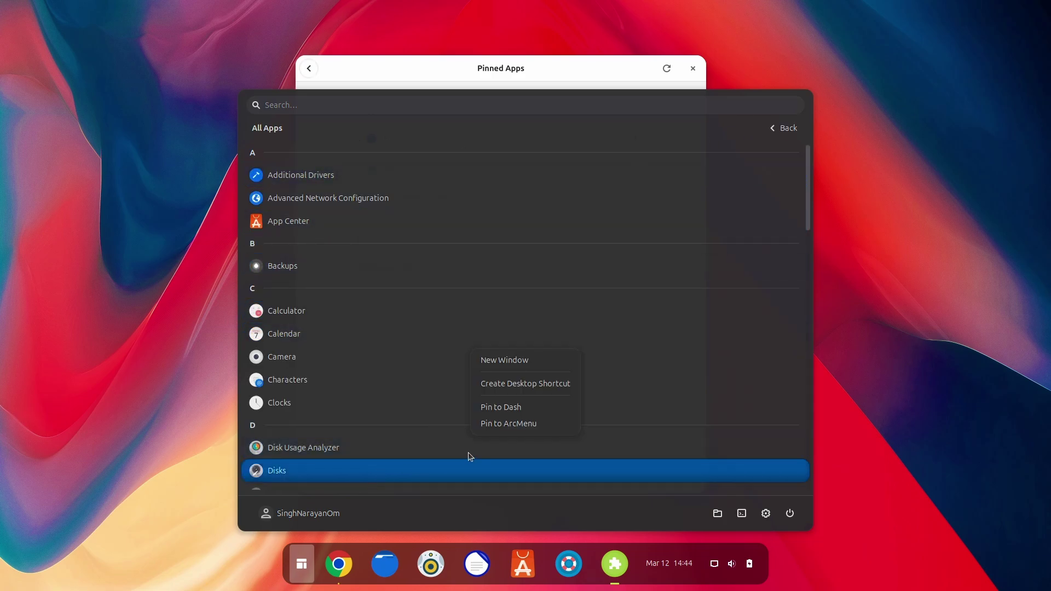
{"action": "left_click", "coordinate": [504, 427]}
{"action": "scroll", "coordinate": [504, 429], "scroll_direction": "down", "scroll_amount": 5}
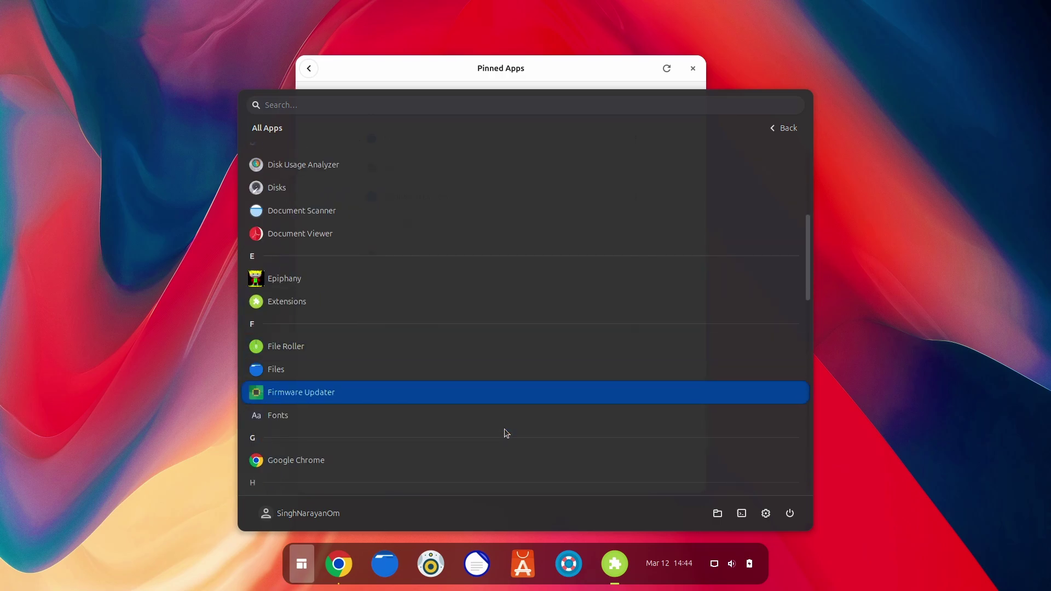
{"action": "right_click", "coordinate": [323, 394]}
{"action": "left_click", "coordinate": [502, 495]}
{"action": "scroll", "coordinate": [492, 479], "scroll_direction": "down", "scroll_amount": 5}
{"action": "key", "text": "Escape"}
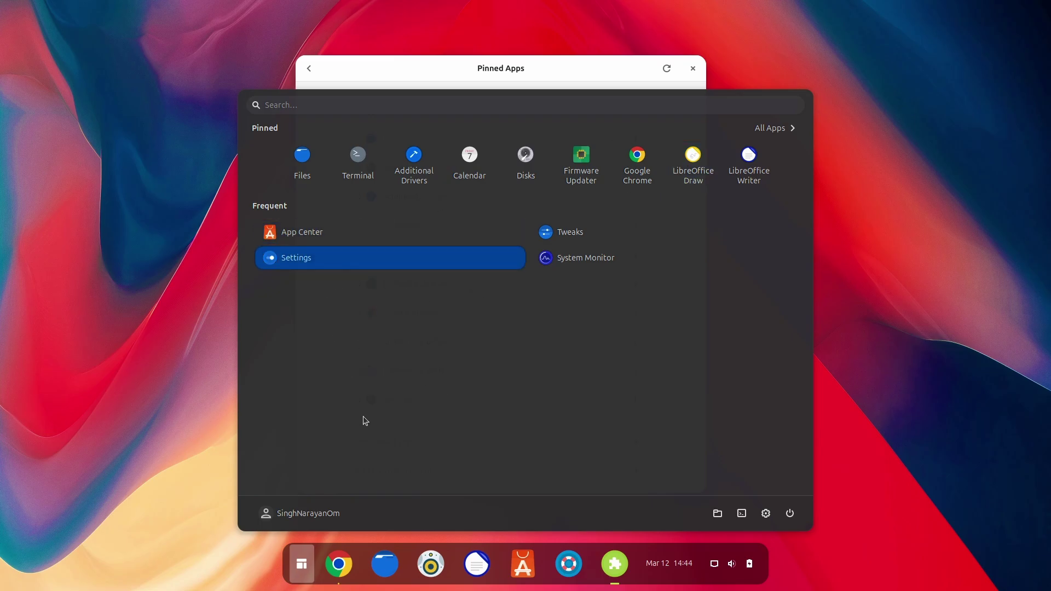
Launch Files, reopen the menu to check the pins, and return to Pinned Apps settings
{"action": "left_click", "coordinate": [382, 576]}
{"action": "left_click", "coordinate": [382, 575]}
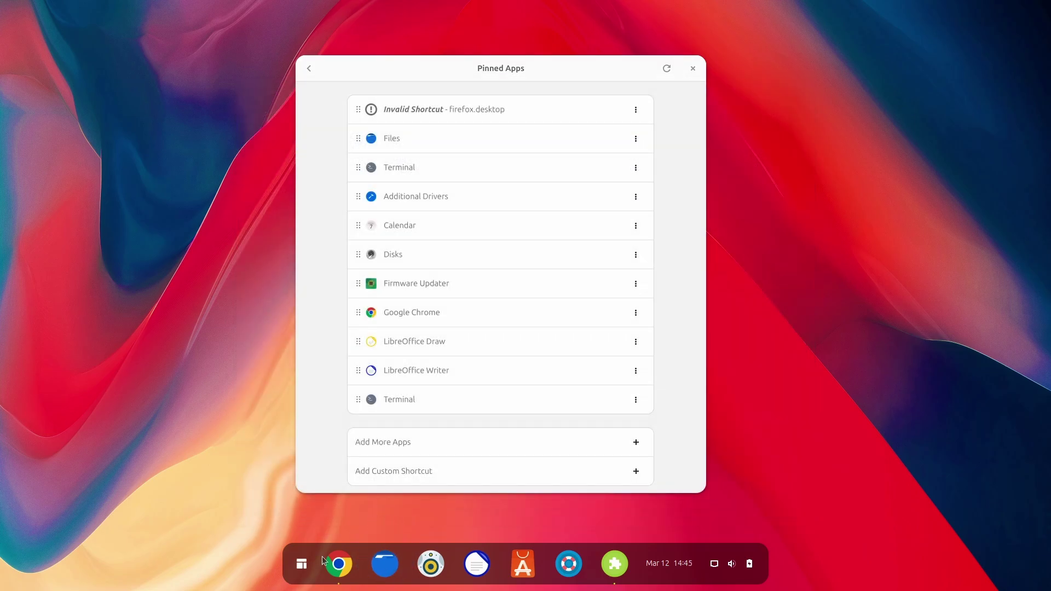
{"action": "left_click", "coordinate": [301, 564]}
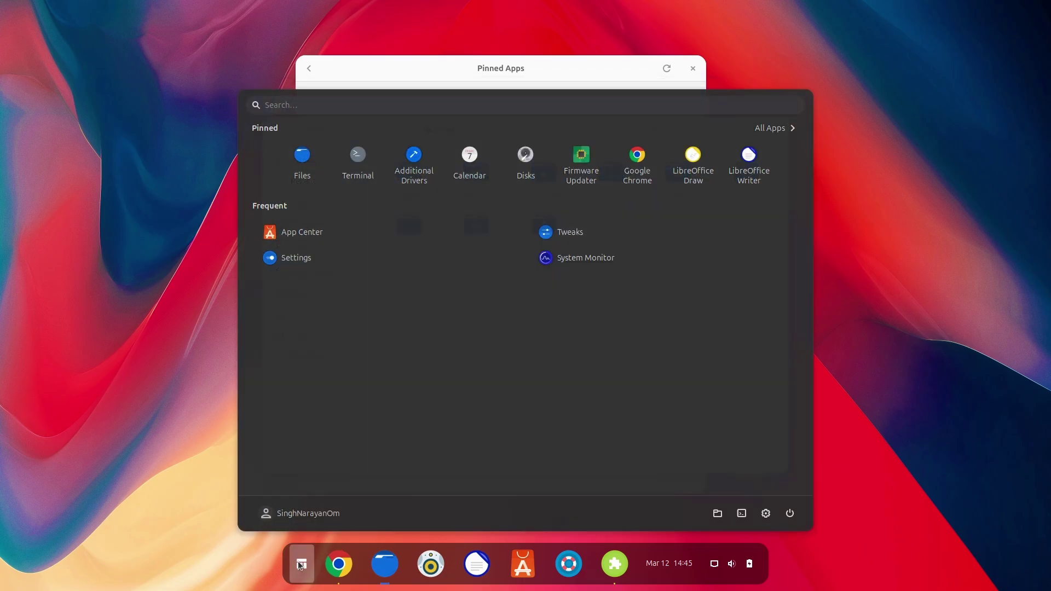
{"action": "left_click", "coordinate": [317, 64]}
{"action": "left_click", "coordinate": [316, 64]}
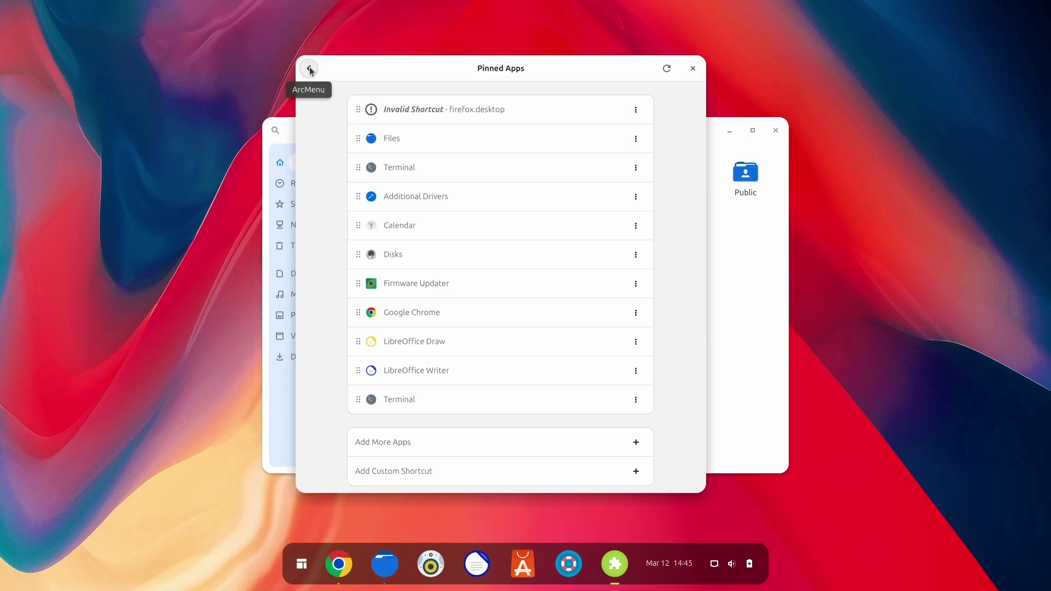
Turn on Disable Frequent Apps and preview the menu
{"action": "left_click", "coordinate": [310, 69]}
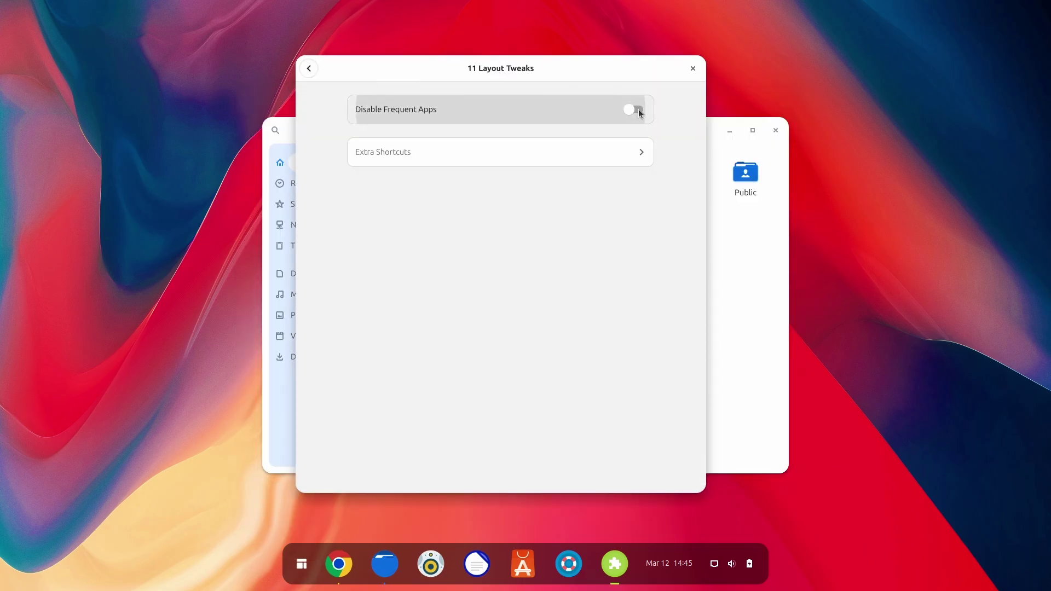
{"action": "left_click", "coordinate": [637, 109]}
{"action": "left_click", "coordinate": [301, 559]}
{"action": "left_click", "coordinate": [300, 558]}
Try the Elementary layout from Touch Menu Layouts and preview it
{"action": "key", "text": "Escape"}
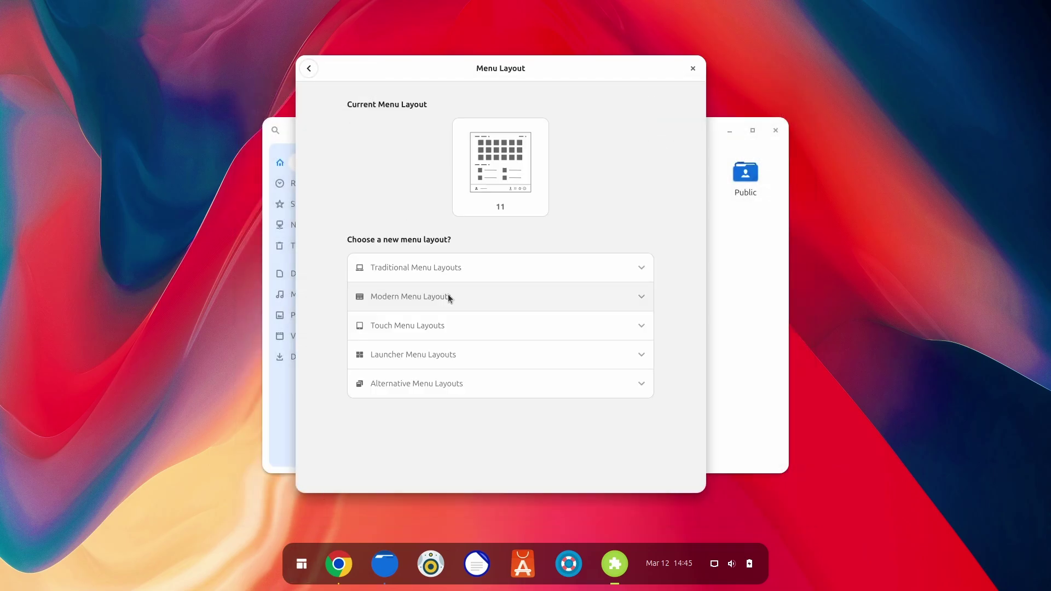
{"action": "left_click", "coordinate": [432, 325]}
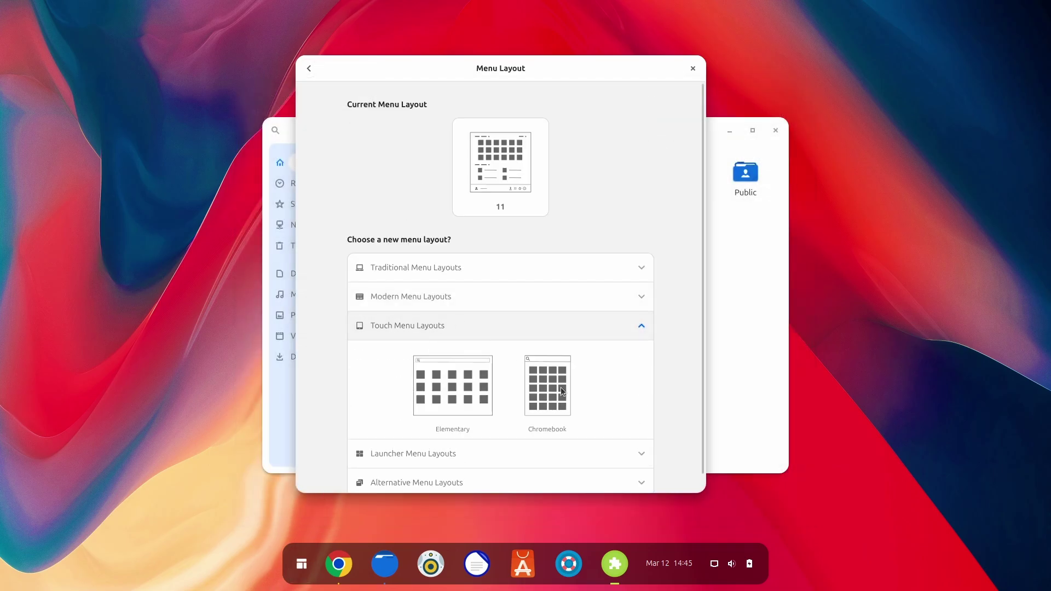
{"action": "left_click", "coordinate": [474, 377]}
{"action": "left_click", "coordinate": [301, 566]}
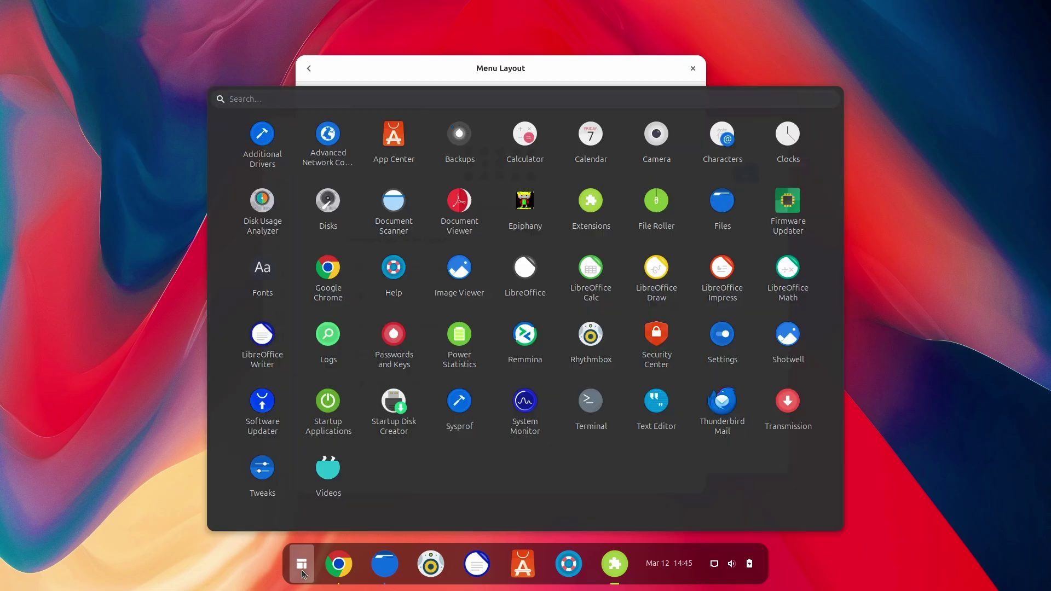
{"action": "key", "text": "Escape"}
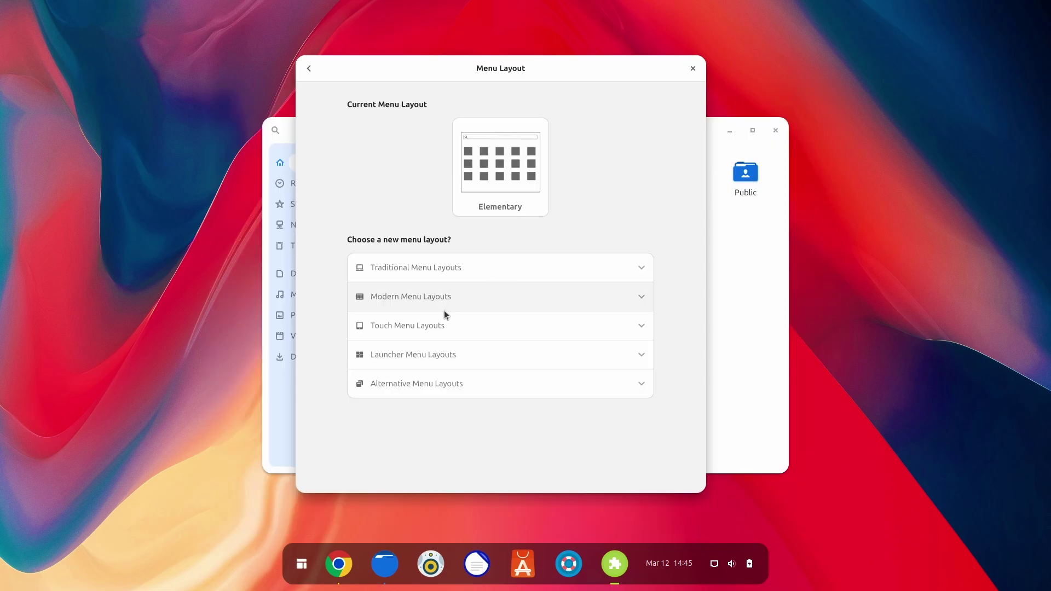
{"action": "left_click", "coordinate": [436, 324]}
Choose Sleek from Modern Menu Layouts and preview the resulting menu
{"action": "key", "text": "super"}
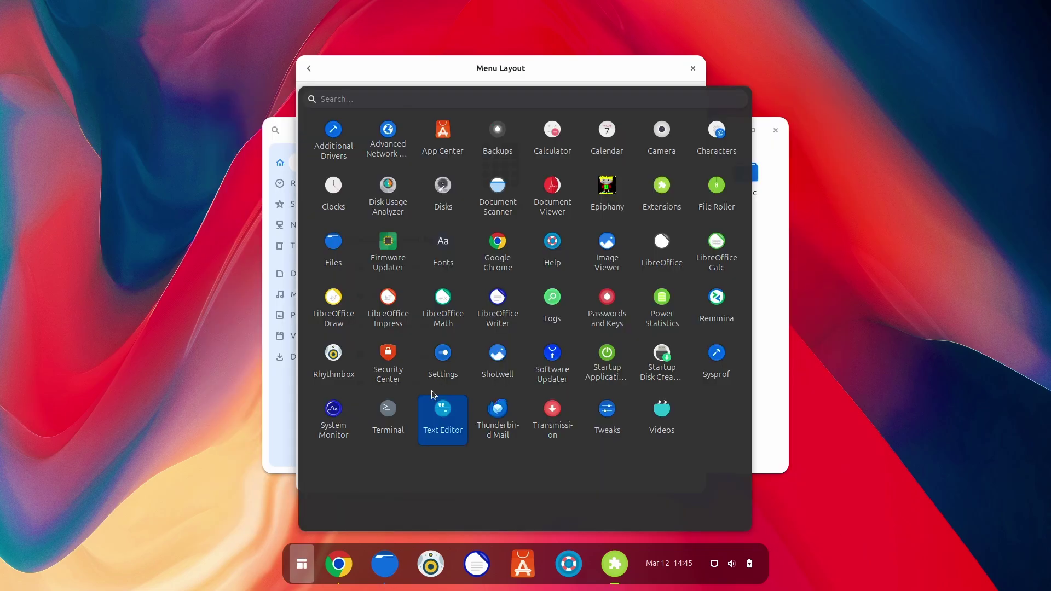
{"action": "left_click", "coordinate": [761, 391]}
{"action": "left_click", "coordinate": [411, 296]}
{"action": "left_click", "coordinate": [511, 340]}
{"action": "left_click", "coordinate": [298, 569]}
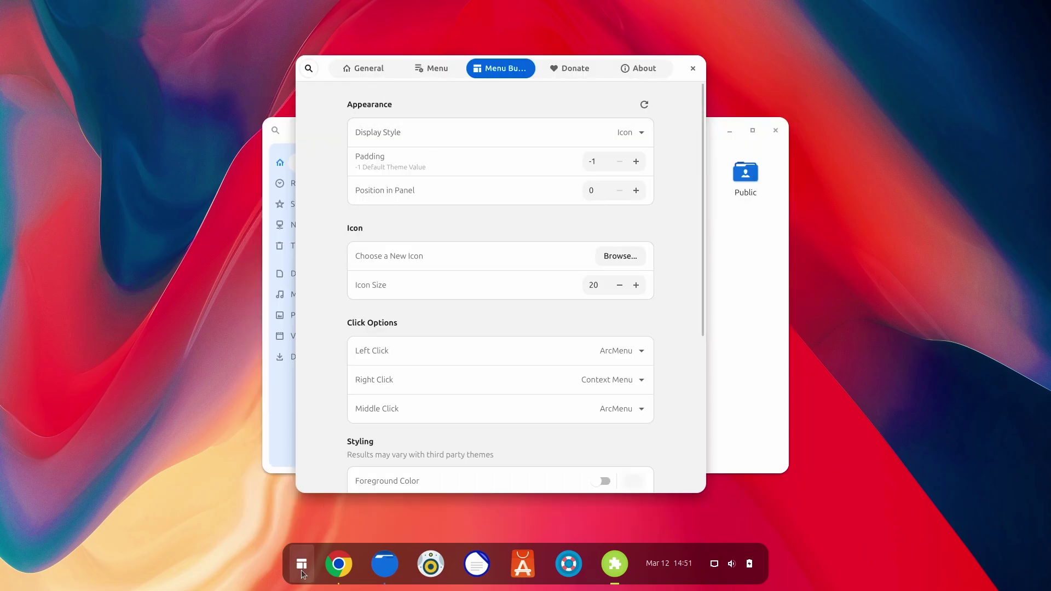
Set the menu button icon to the Ubuntu logo from the Distros list
{"action": "left_click", "coordinate": [616, 258]}
{"action": "left_click", "coordinate": [491, 153]}
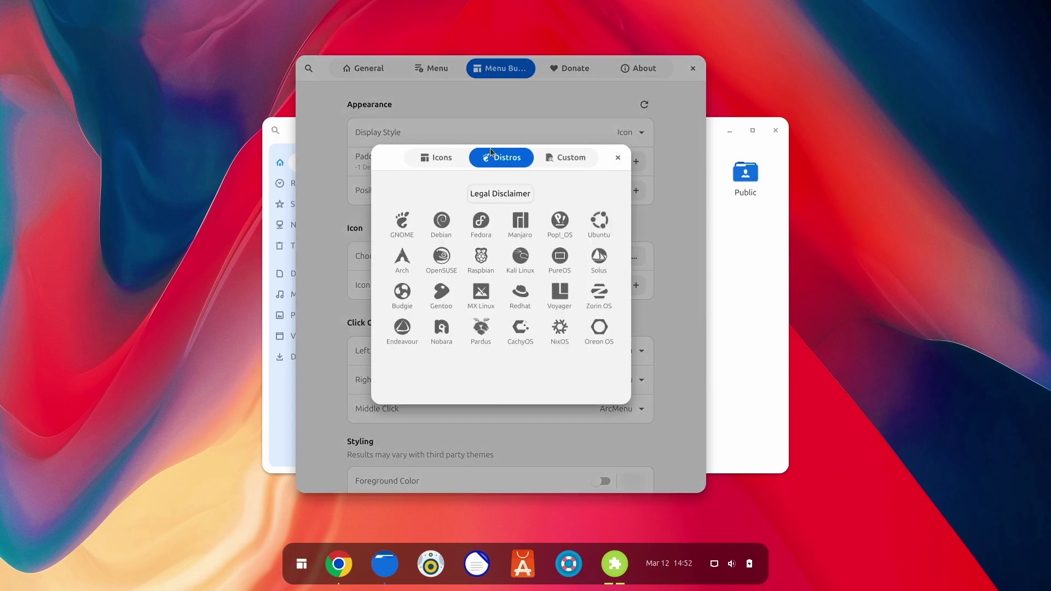
{"action": "left_click", "coordinate": [615, 224]}
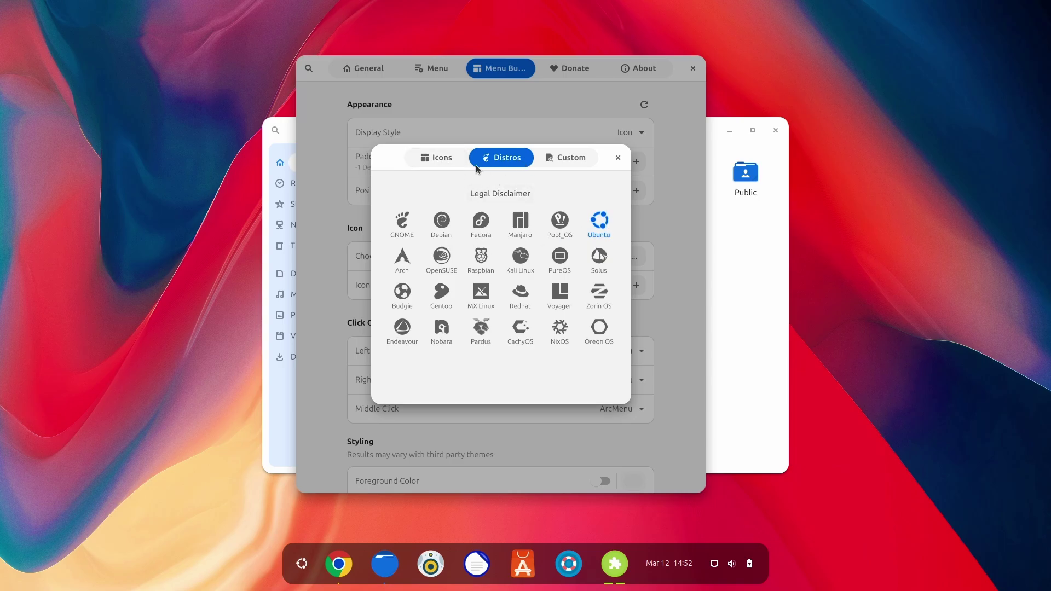
{"action": "left_click", "coordinate": [455, 161]}
{"action": "left_click", "coordinate": [616, 159]}
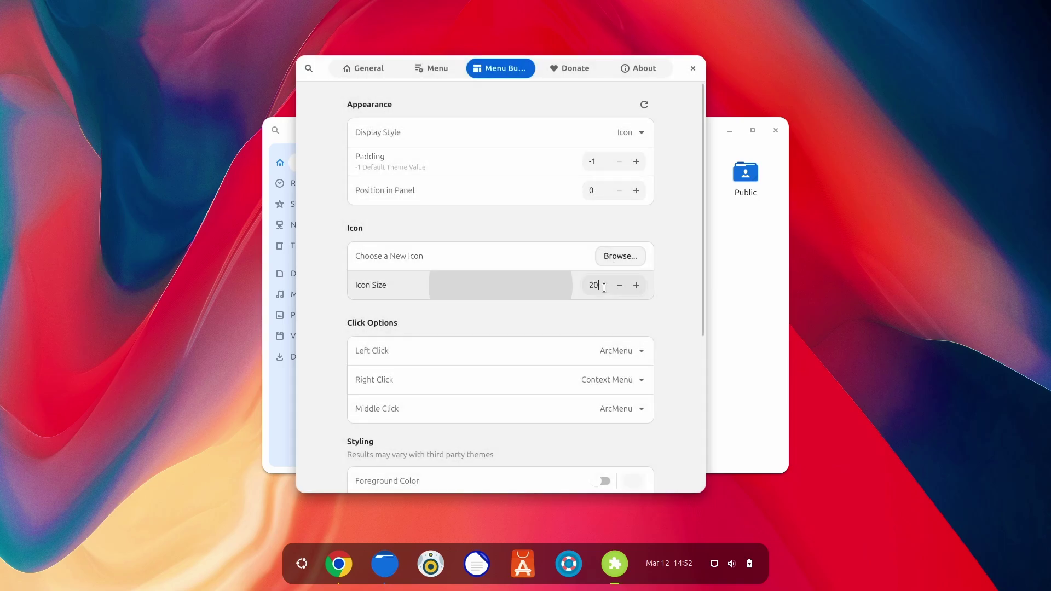
Set the menu button icon size to 64
{"action": "left_click", "coordinate": [604, 287]}
{"action": "type", "text": "64"}
{"action": "key", "text": "Return"}
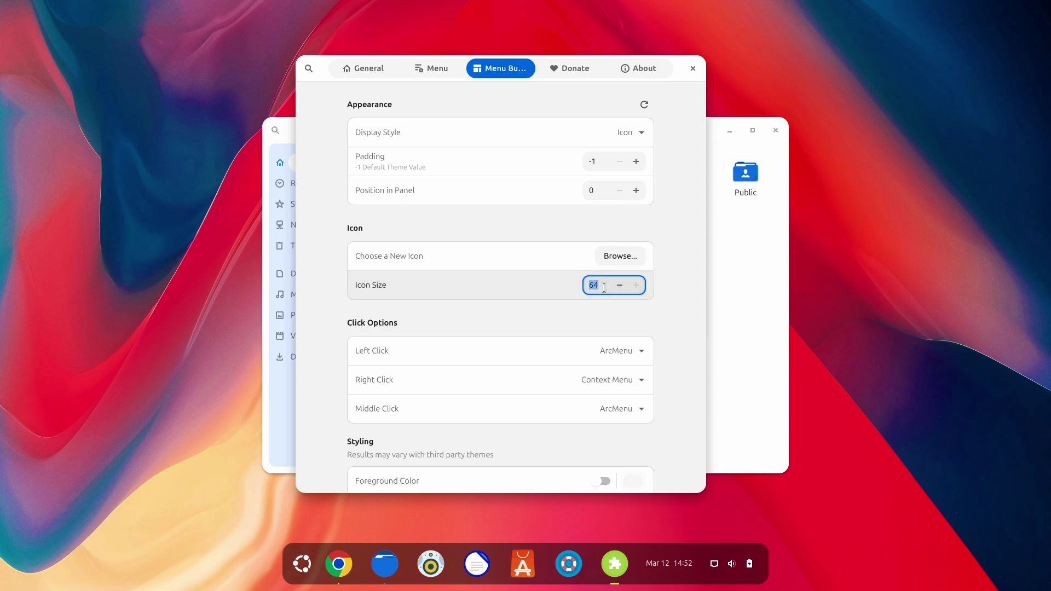
Adjust the menu button padding to 4
{"action": "left_click", "coordinate": [595, 164]}
{"action": "type", "text": "-1"}
{"action": "key", "text": "Return"}
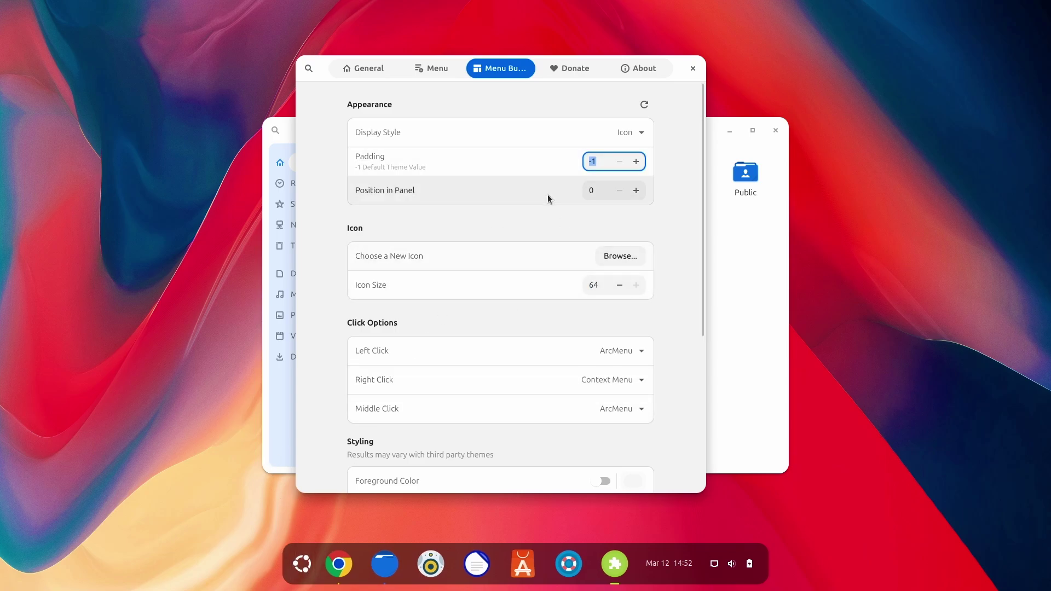
{"action": "scroll", "coordinate": [414, 366], "scroll_direction": "down", "scroll_amount": 5}
{"action": "left_click", "coordinate": [434, 68]}
{"action": "left_click", "coordinate": [502, 75]}
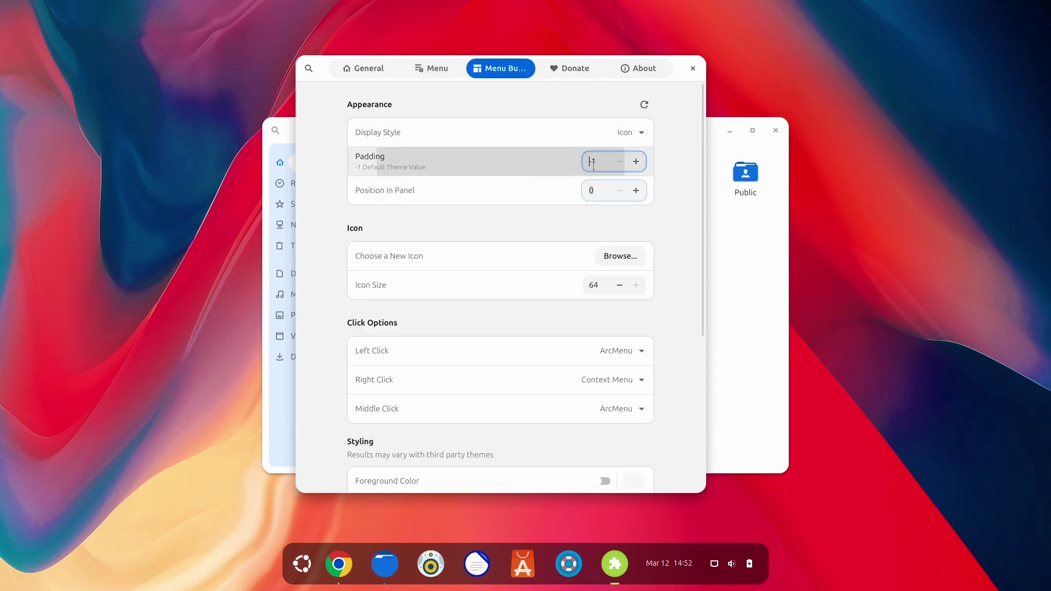
{"action": "left_click", "coordinate": [593, 163]}
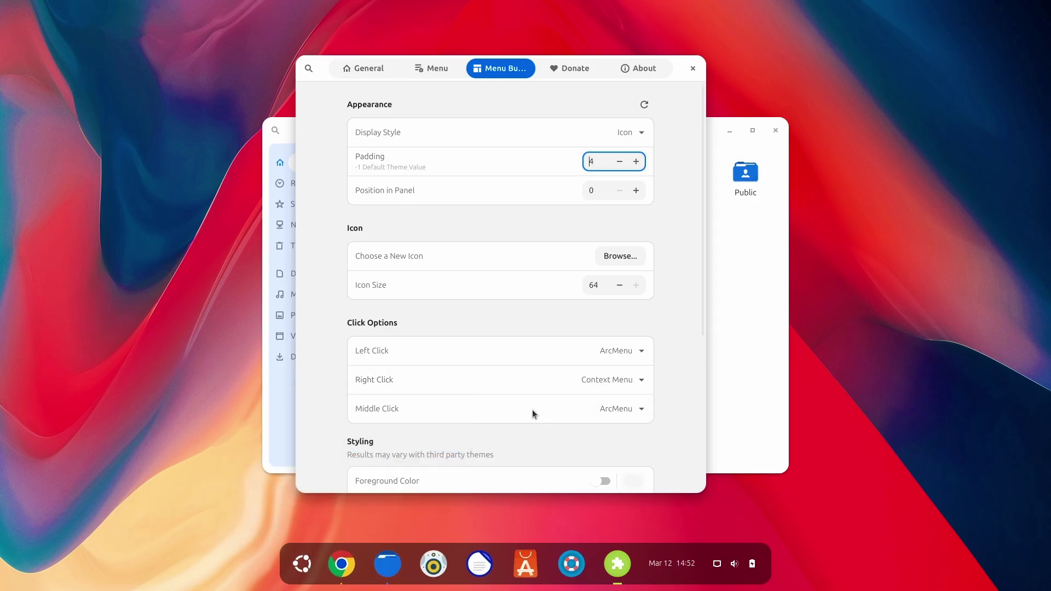
{"action": "left_click", "coordinate": [407, 75]}
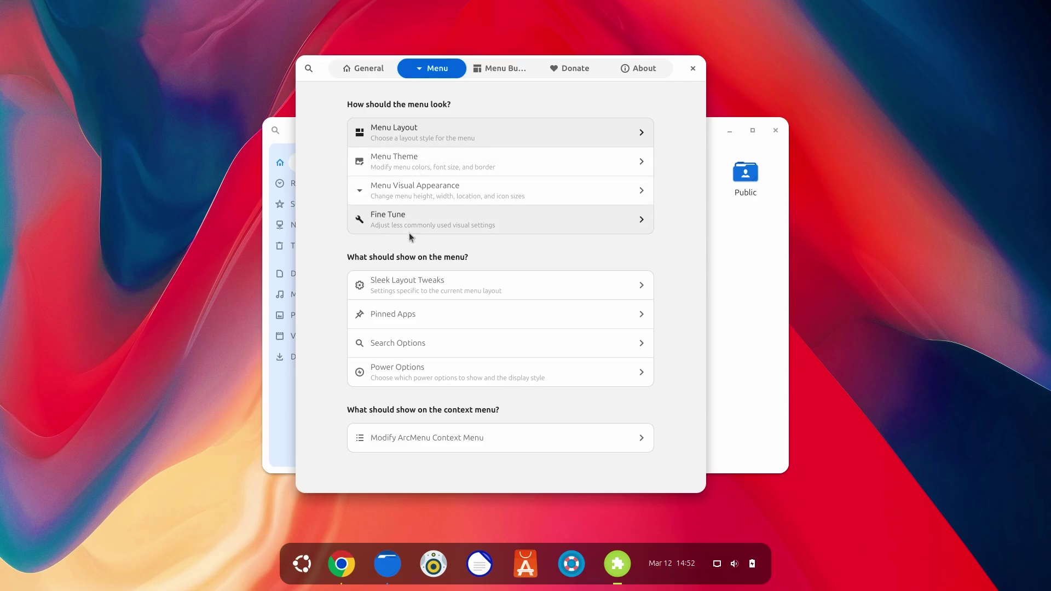
Look through the context menu, visual appearance and fine tune pages, previewing the menu
{"action": "left_click", "coordinate": [427, 438]}
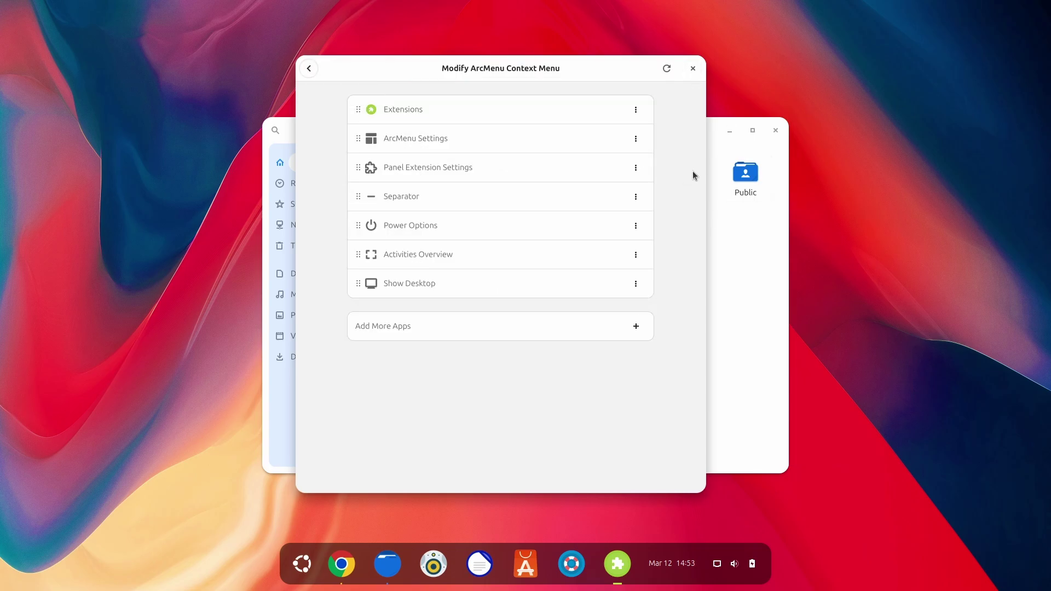
{"action": "left_click", "coordinate": [310, 559]}
{"action": "left_click", "coordinate": [310, 559]}
{"action": "left_click", "coordinate": [307, 66]}
{"action": "left_click", "coordinate": [438, 192]}
{"action": "scroll", "coordinate": [399, 251], "scroll_direction": "down", "scroll_amount": 2}
{"action": "scroll", "coordinate": [399, 251], "scroll_direction": "up", "scroll_amount": 2}
{"action": "left_click", "coordinate": [309, 68]}
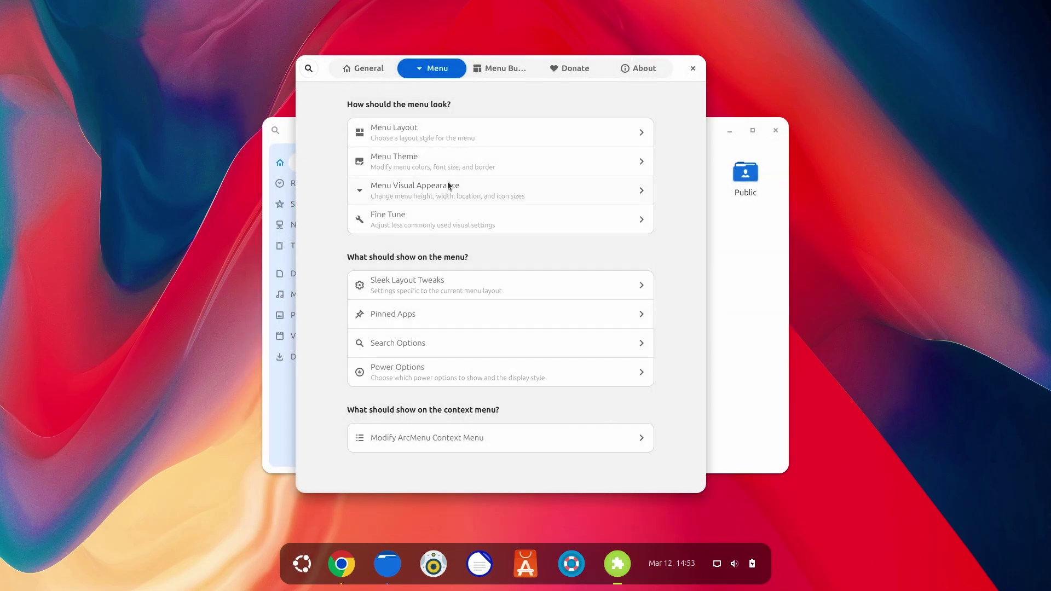
{"action": "left_click", "coordinate": [446, 234]}
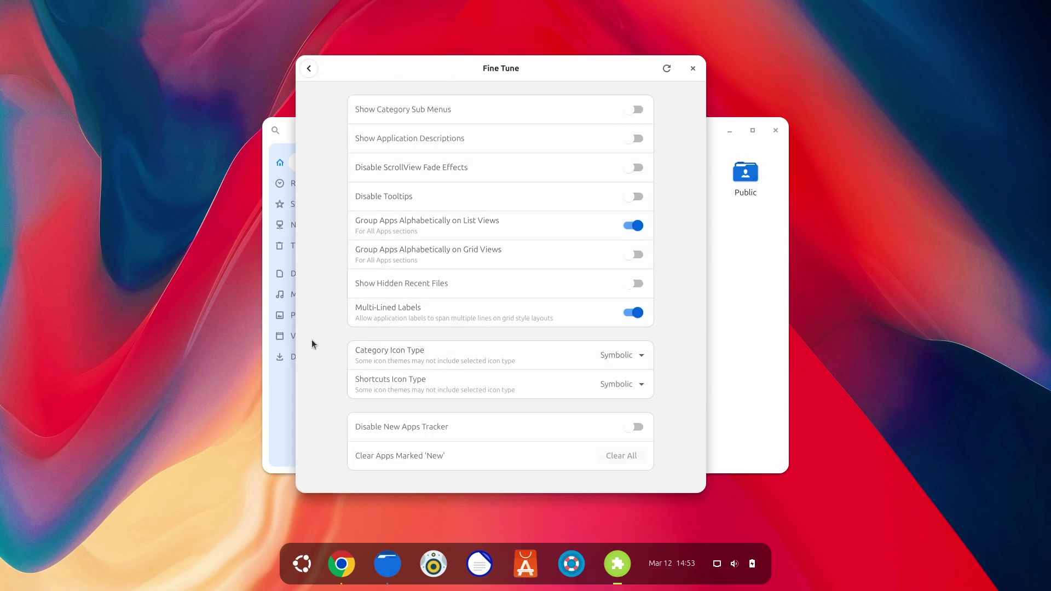
{"action": "left_click", "coordinate": [309, 69]}
Apply the custom theme from Menu Theme, preview it, and cancel a border colour change
{"action": "left_click", "coordinate": [437, 170]}
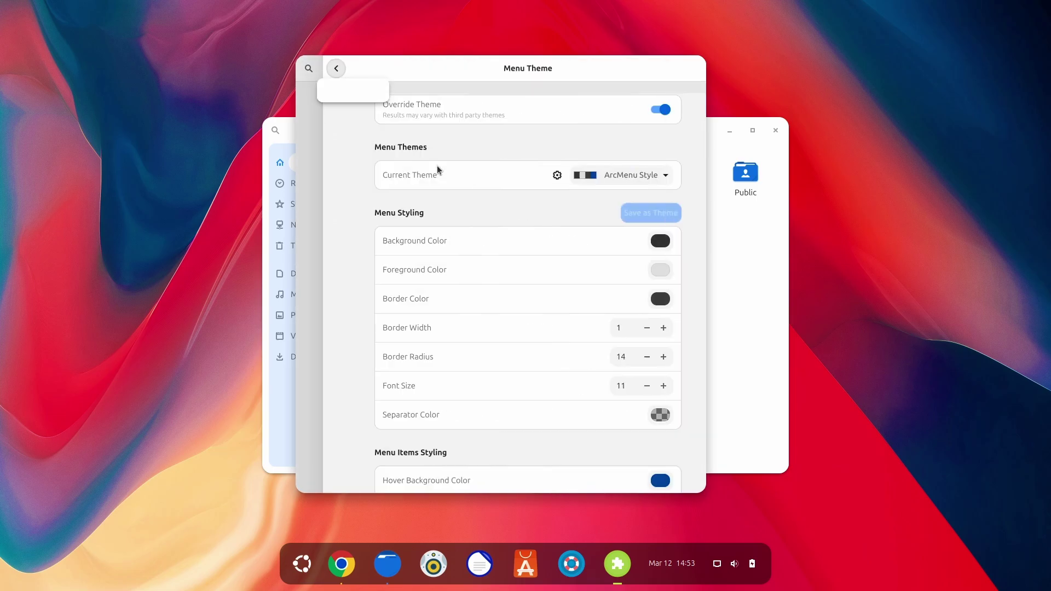
{"action": "left_click", "coordinate": [580, 175]}
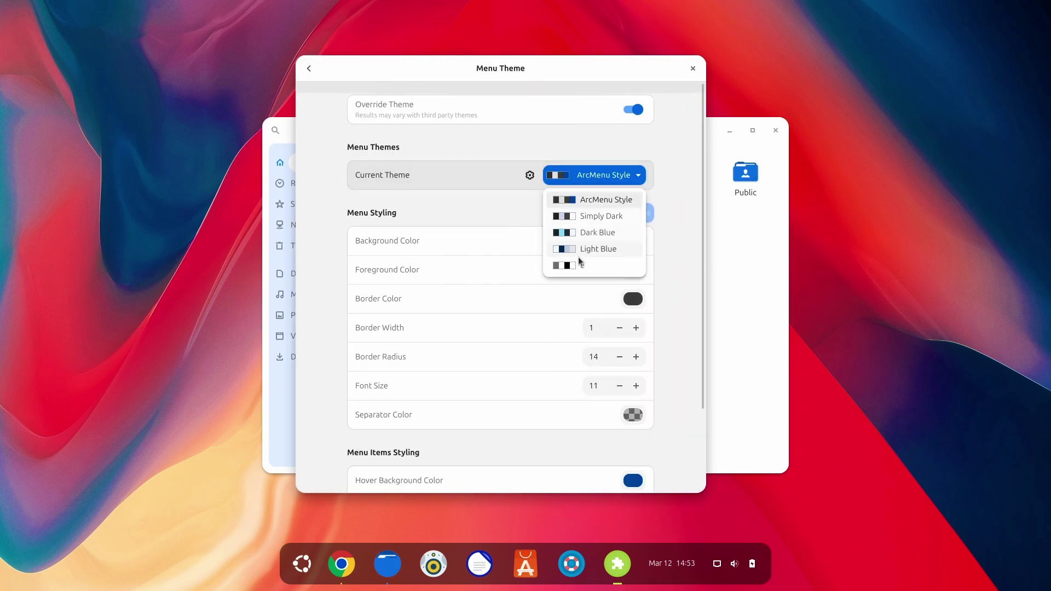
{"action": "left_click", "coordinate": [581, 266]}
{"action": "left_click", "coordinate": [305, 572]}
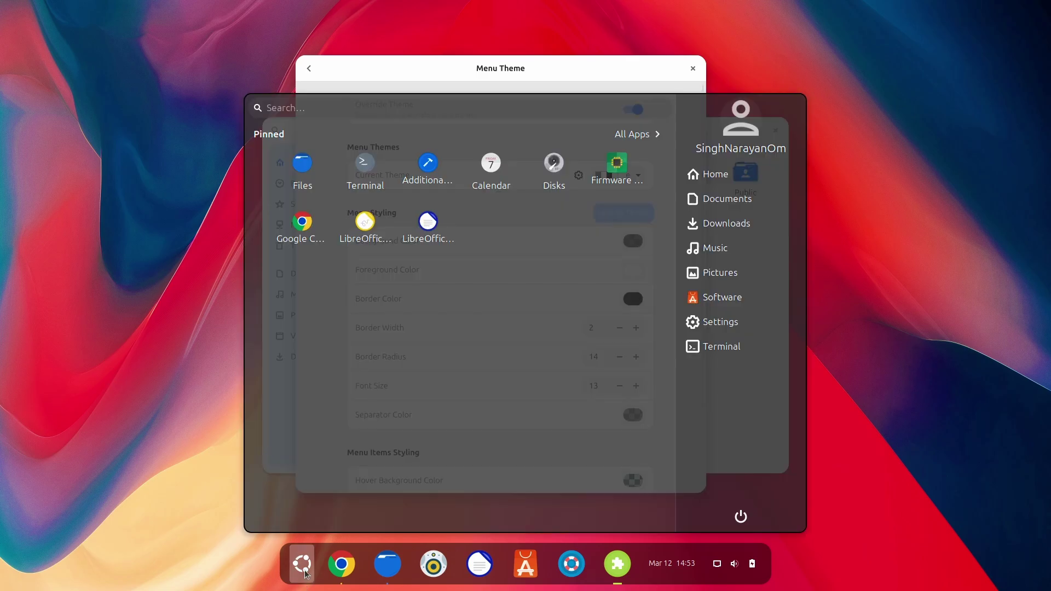
{"action": "left_click", "coordinate": [305, 572]}
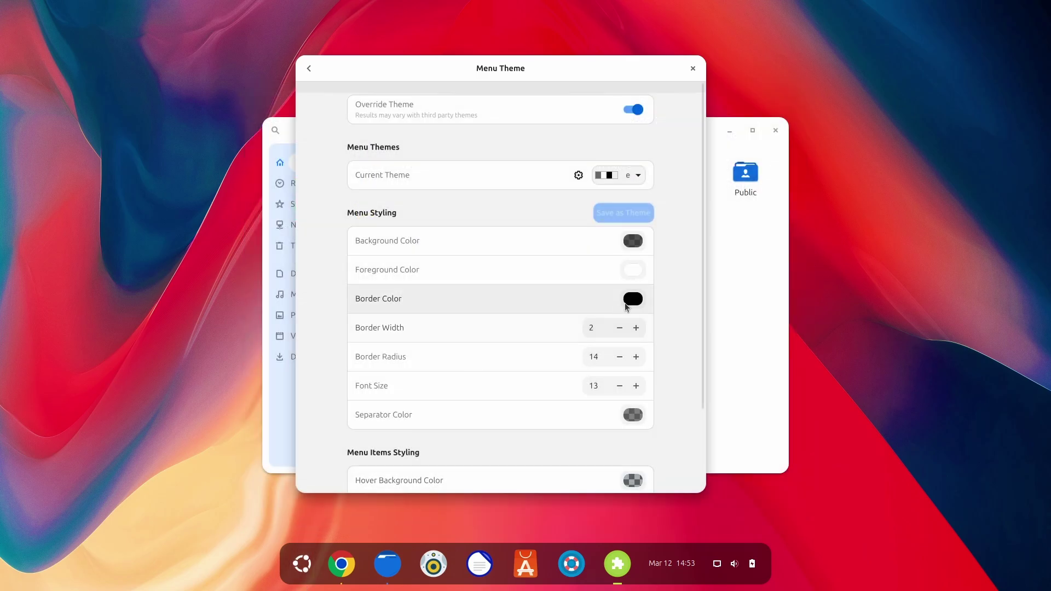
{"action": "left_click", "coordinate": [633, 299]}
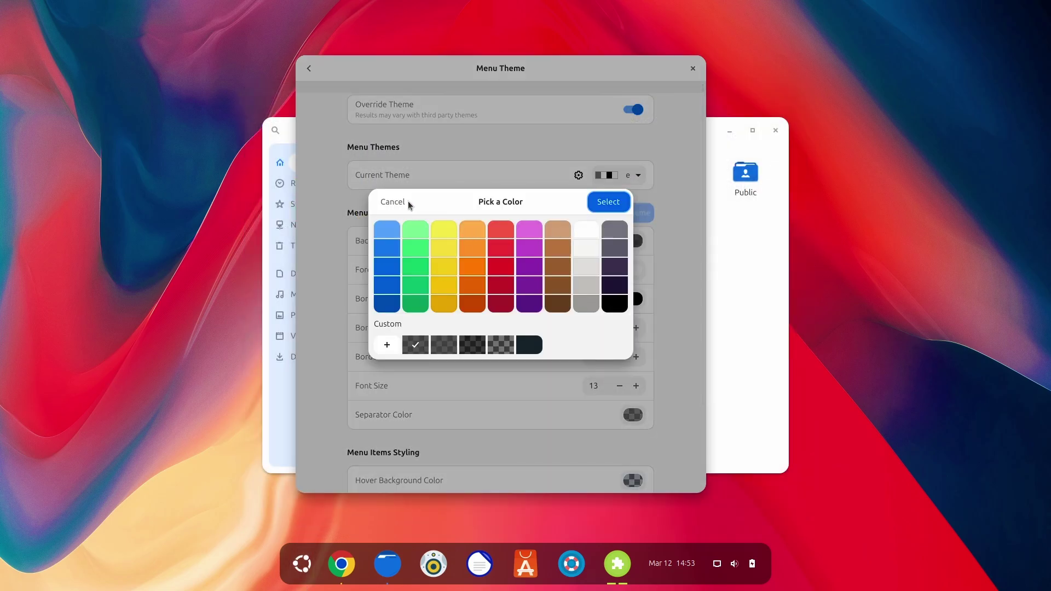
{"action": "left_click", "coordinate": [385, 202]}
Apply the Light Blue menu theme, preview it, and close ArcMenu Settings
{"action": "left_click", "coordinate": [618, 175]}
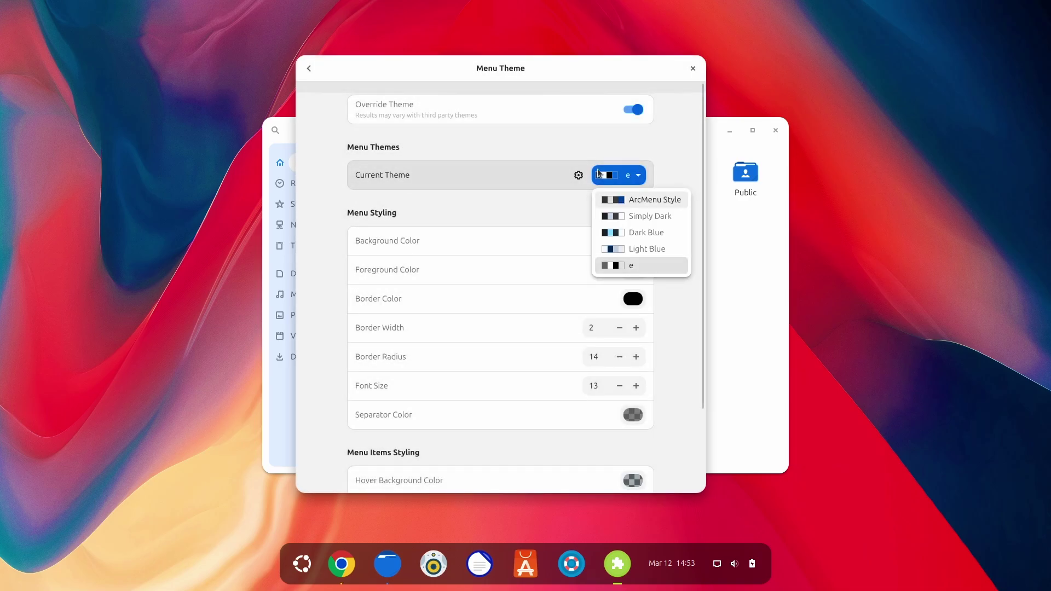
{"action": "left_click", "coordinate": [619, 250]}
{"action": "left_click", "coordinate": [304, 573]}
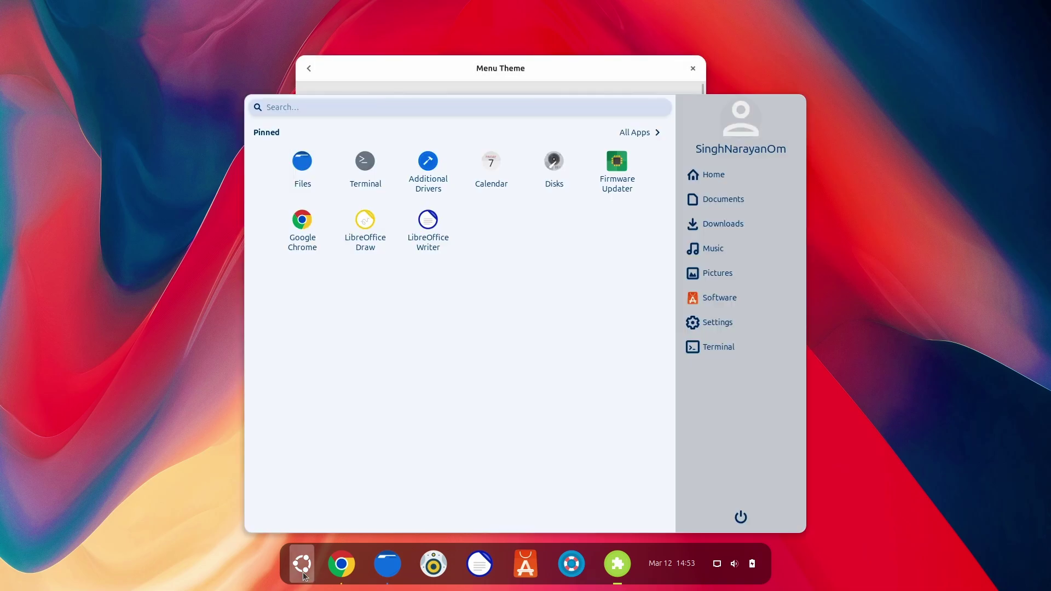
{"action": "left_click", "coordinate": [304, 574]}
{"action": "left_click", "coordinate": [693, 69]}
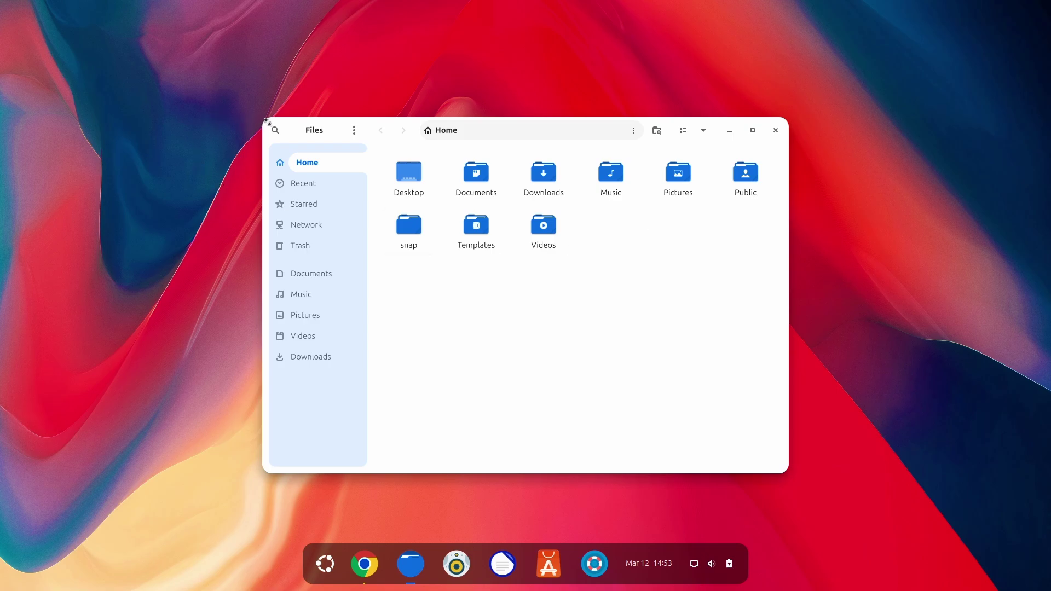
Enlarge the Files window so all nine Home folders fit in one row, then recentre it
{"action": "left_click_drag", "start_coordinate": [265, 120], "coordinate": [111, 50]}
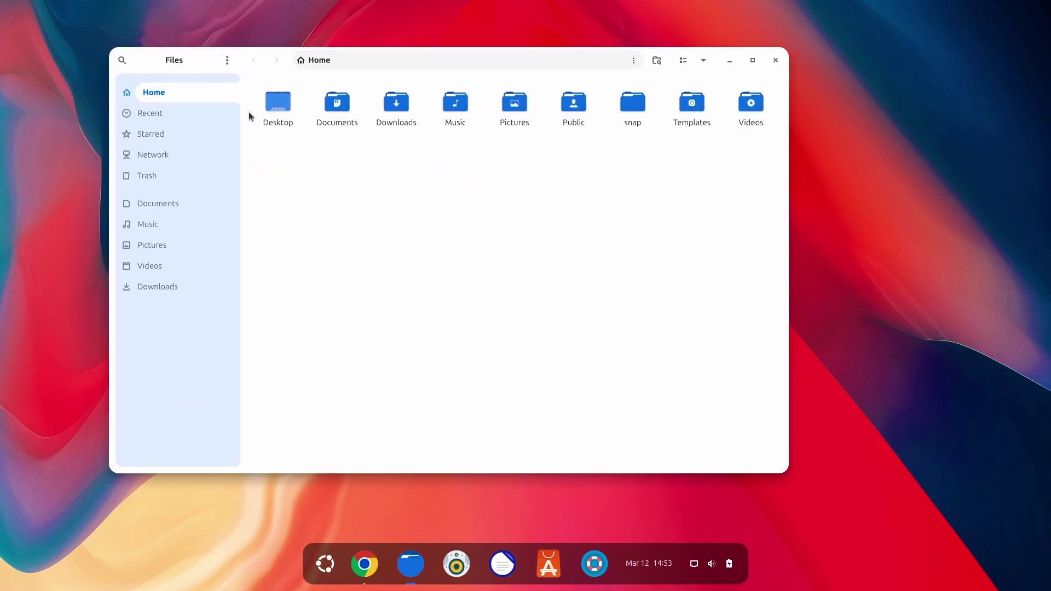
{"action": "left_click_drag", "start_coordinate": [496, 310], "coordinate": [654, 236]}
{"action": "left_click_drag", "start_coordinate": [212, 61], "coordinate": [272, 97]}
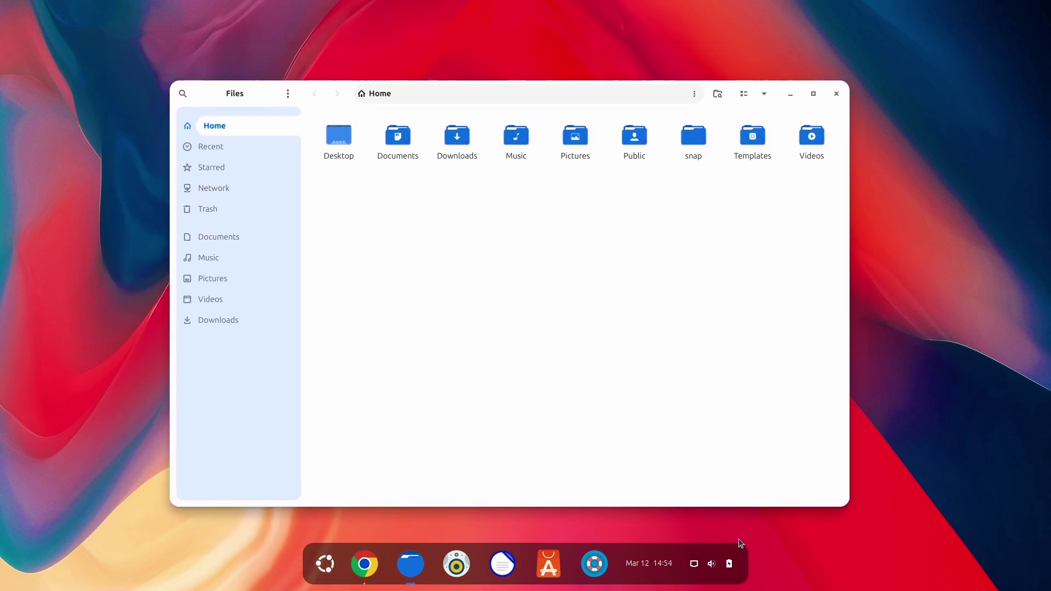